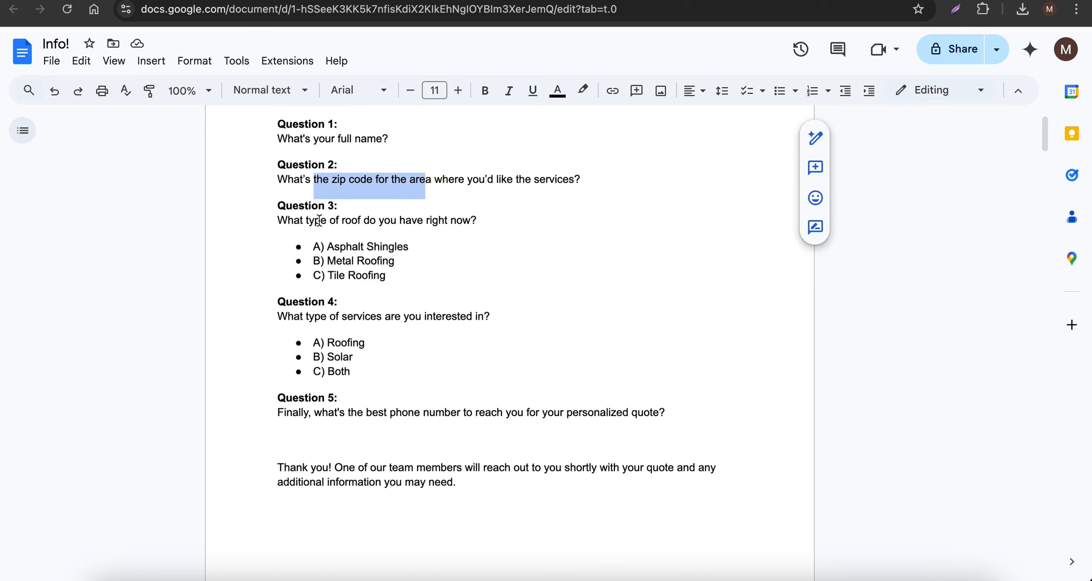
# - Review the five lead capture quiz questions, their answer options and the closing thank-you message in the document
pyautogui.moveTo(319, 220); pyautogui.dragTo(432, 248)
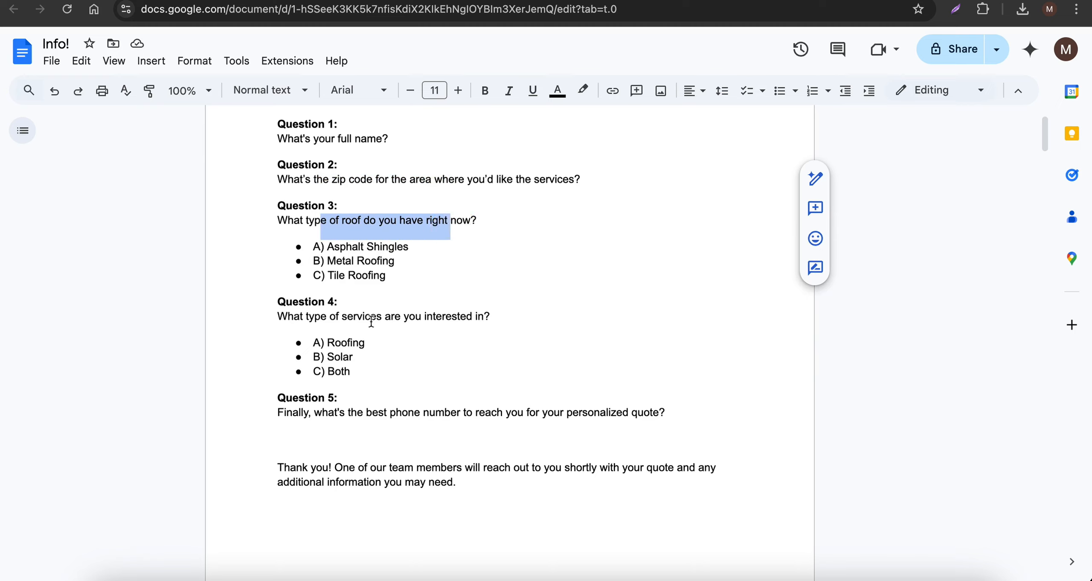
pyautogui.moveTo(369, 372); pyautogui.dragTo(318, 328)
pyautogui.scroll(-1, 352, 402)
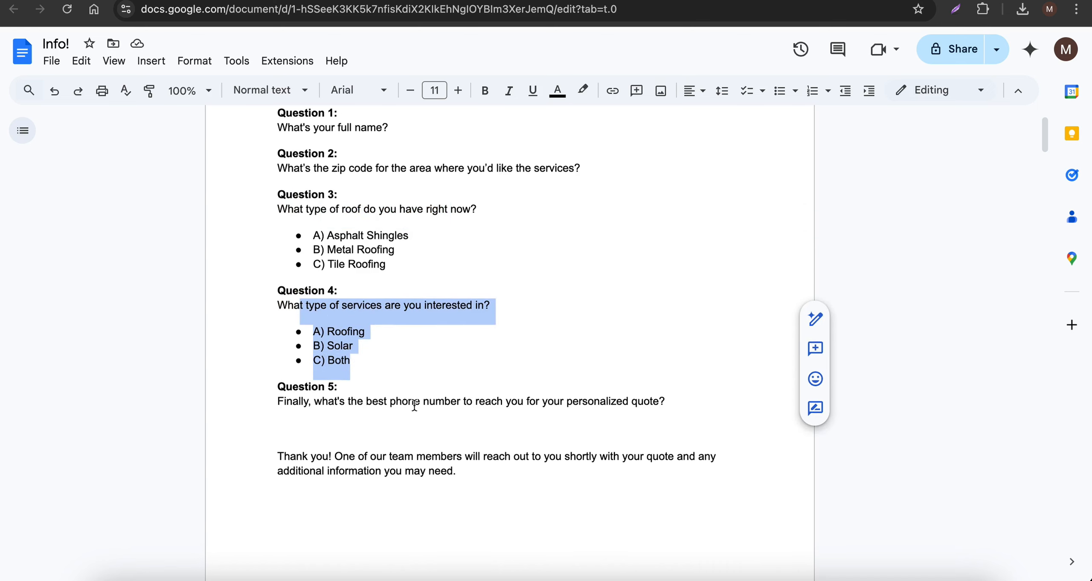
pyautogui.scroll(-3, 420, 406)
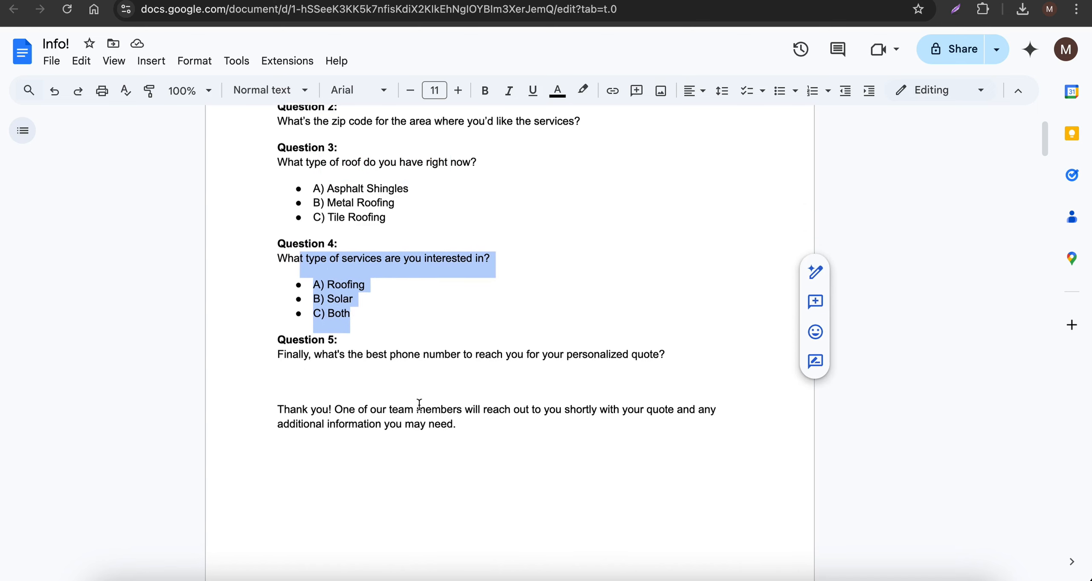
pyautogui.scroll(2, 387, 333)
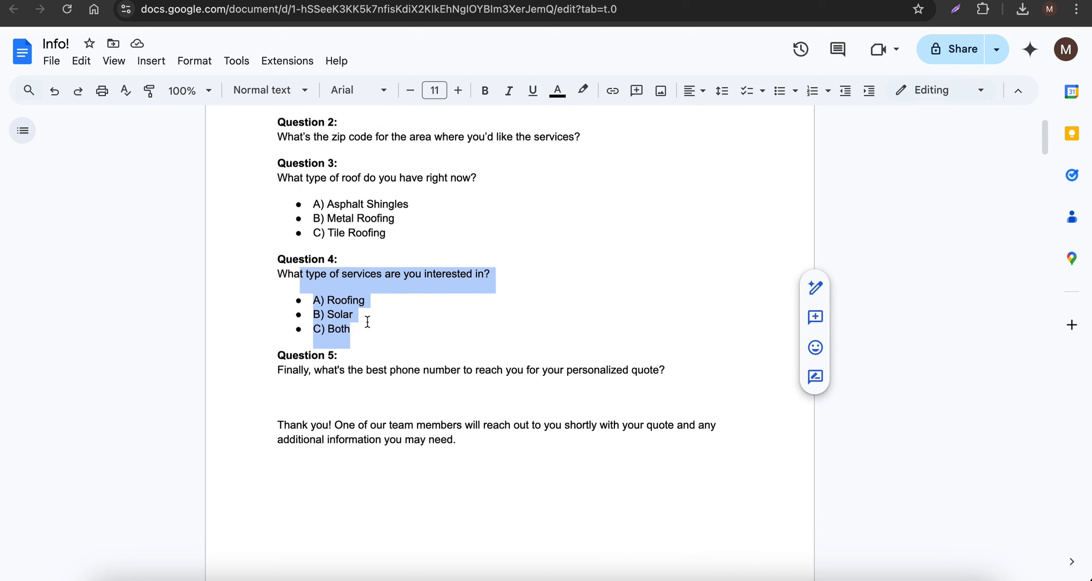
pyautogui.scroll(-3, 361, 390)
pyautogui.moveTo(471, 381); pyautogui.dragTo(405, 353)
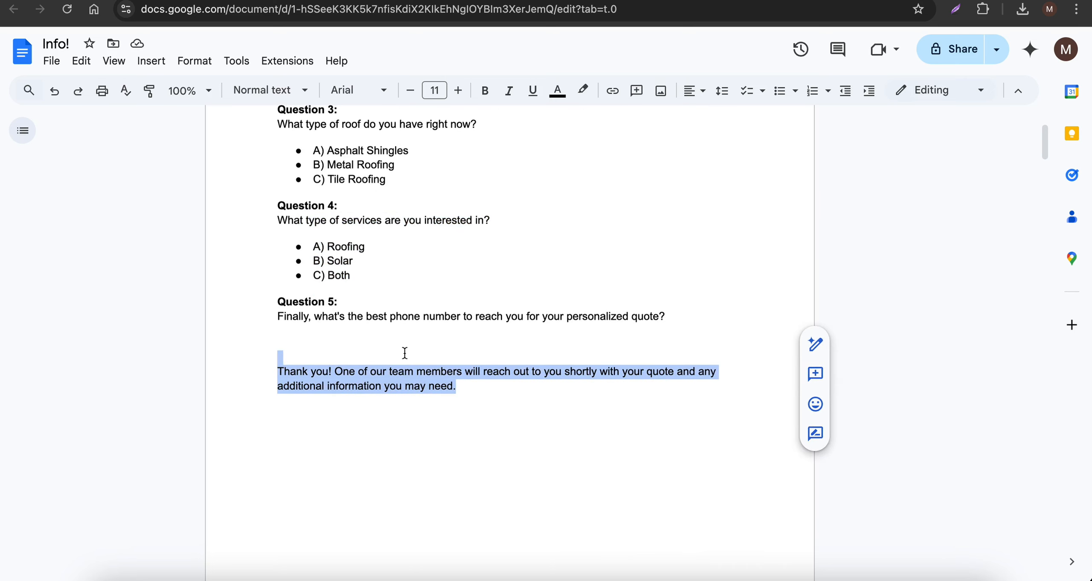
pyautogui.scroll(-15, 404, 352)
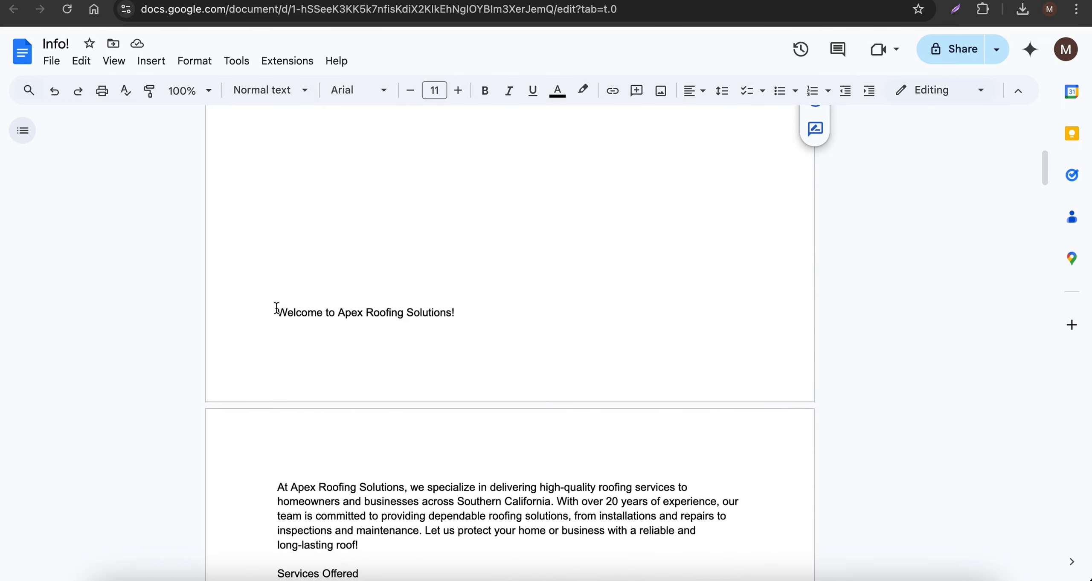
# - Push the "Welcome to Apex Roofing Solutions!" line onto the next page, directly above the company description
pyautogui.click(277, 308)
pyautogui.press('Return')
pyautogui.scroll(-10, 344, 314)
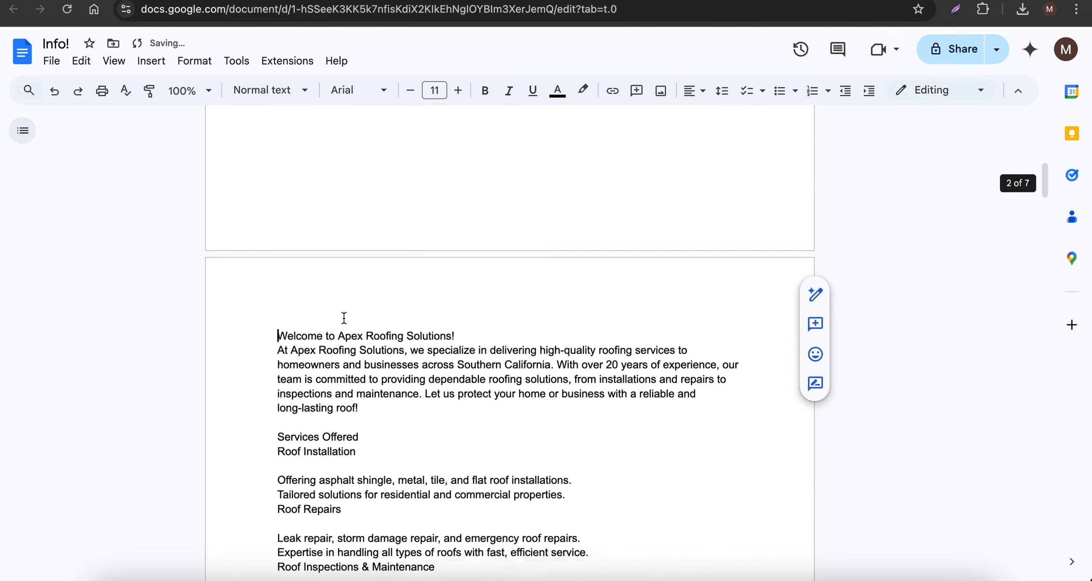
# - Read through the Apex Roofing Solutions services, pricing information and FAQs in the document
pyautogui.scroll(-6, 346, 315)
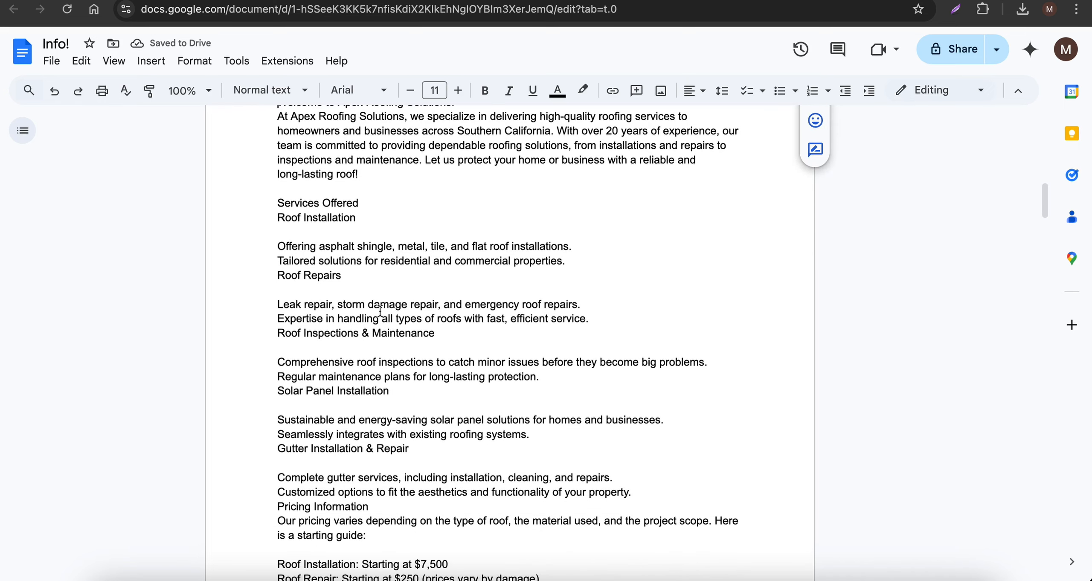
pyautogui.scroll(-7, 380, 312)
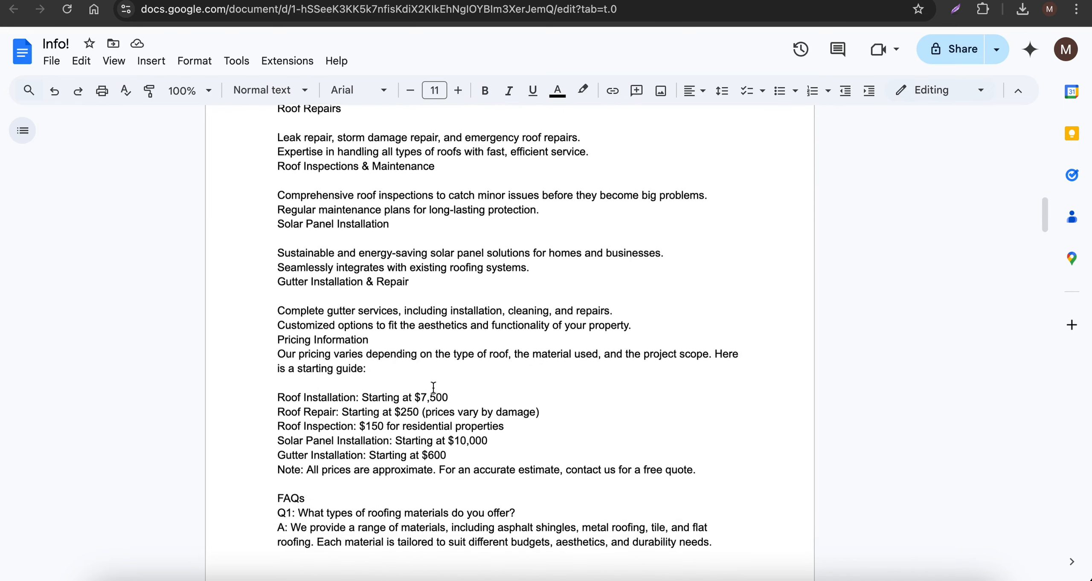
pyautogui.scroll(-11, 434, 387)
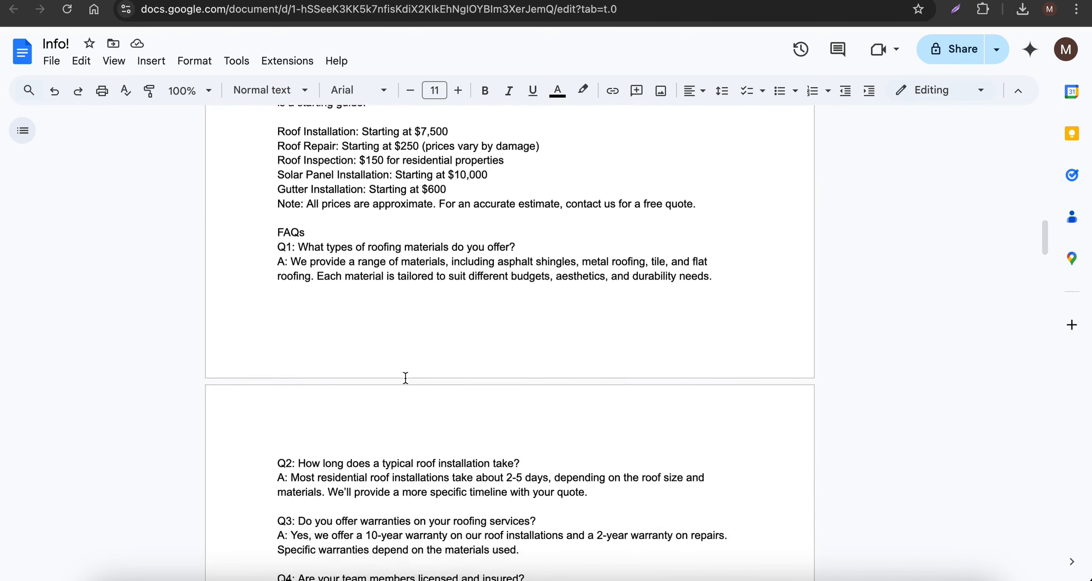
pyautogui.scroll(-7, 406, 378)
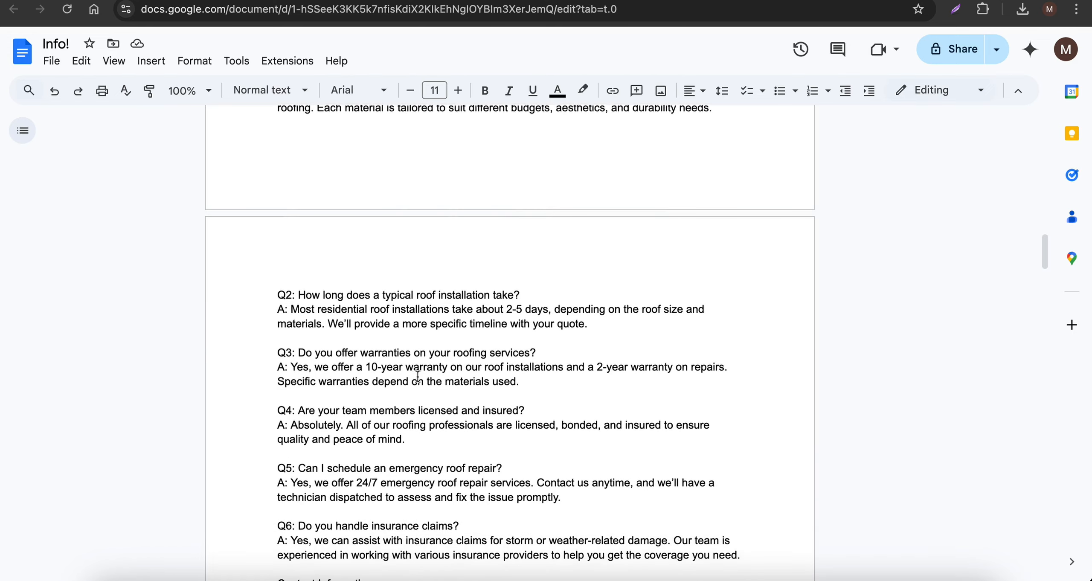
pyautogui.scroll(18, 418, 375)
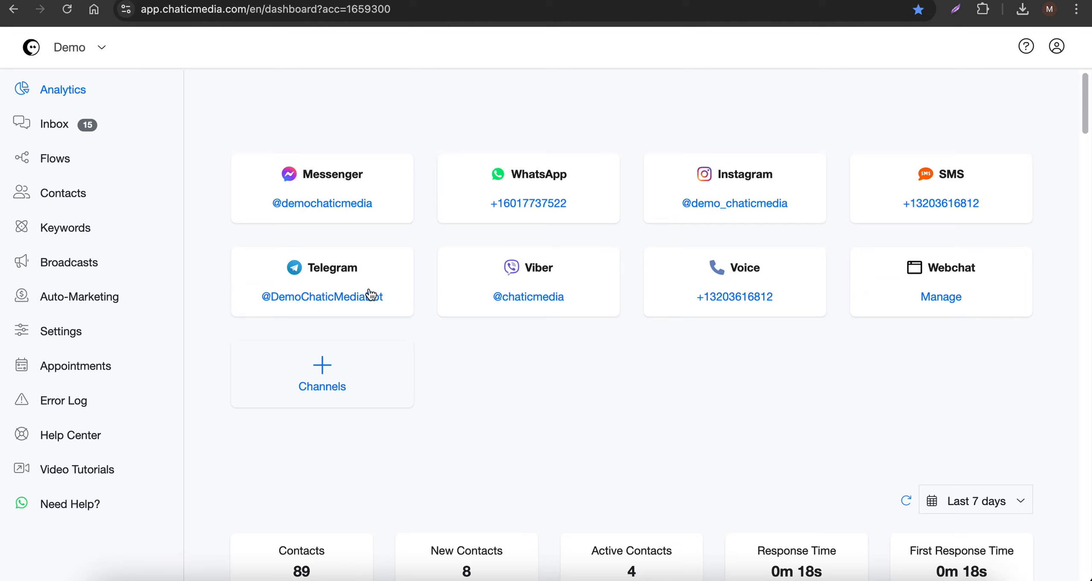
# - Switch to Chatic Media and open the Questionnaires tool within Auto-Marketing
pyautogui.click(65, 298)
pyautogui.scroll(-15, 597, 328)
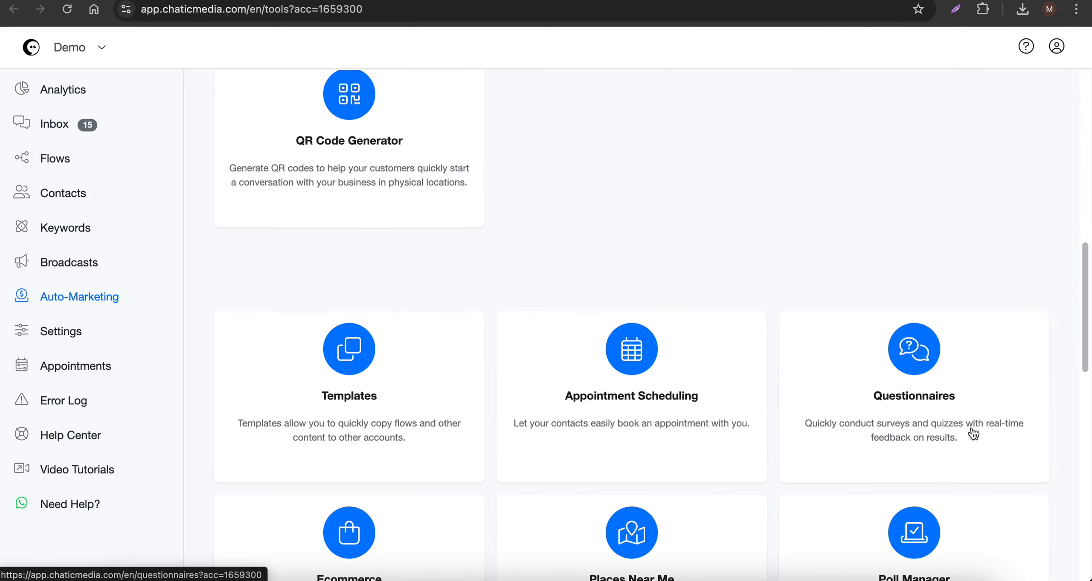
pyautogui.click(933, 433)
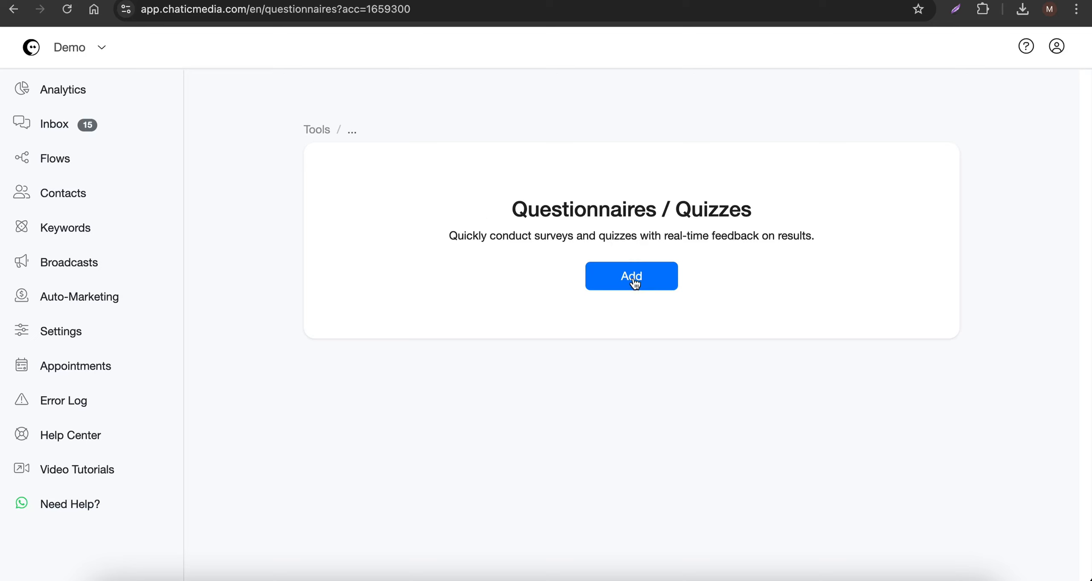
# - Create a questionnaire named "Apex Roofing Solutions Lead Capture Quiz", copying the title from the Info! document
pyautogui.click(641, 285)
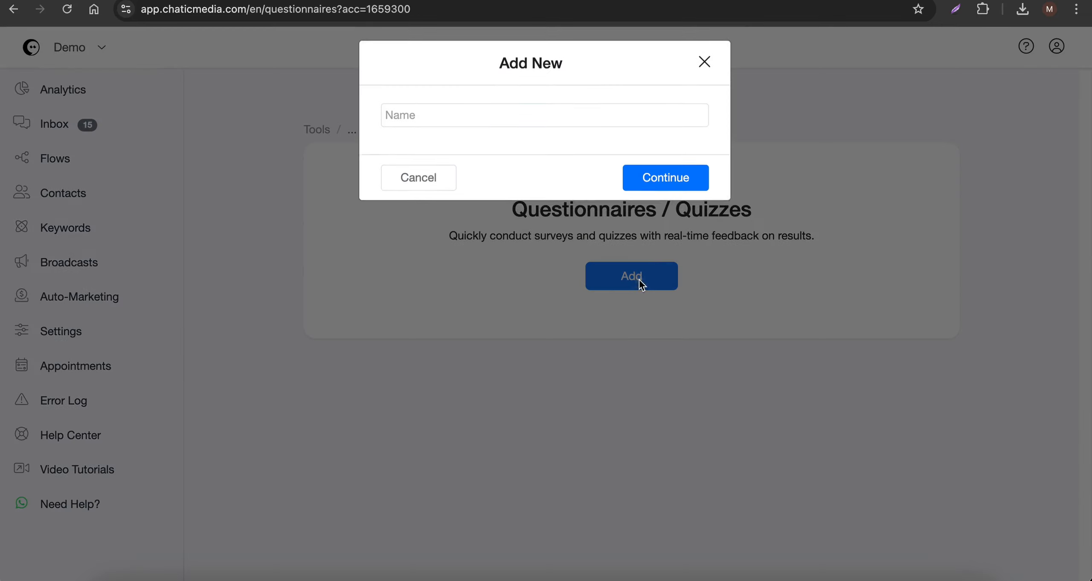
pyautogui.click(586, 2)
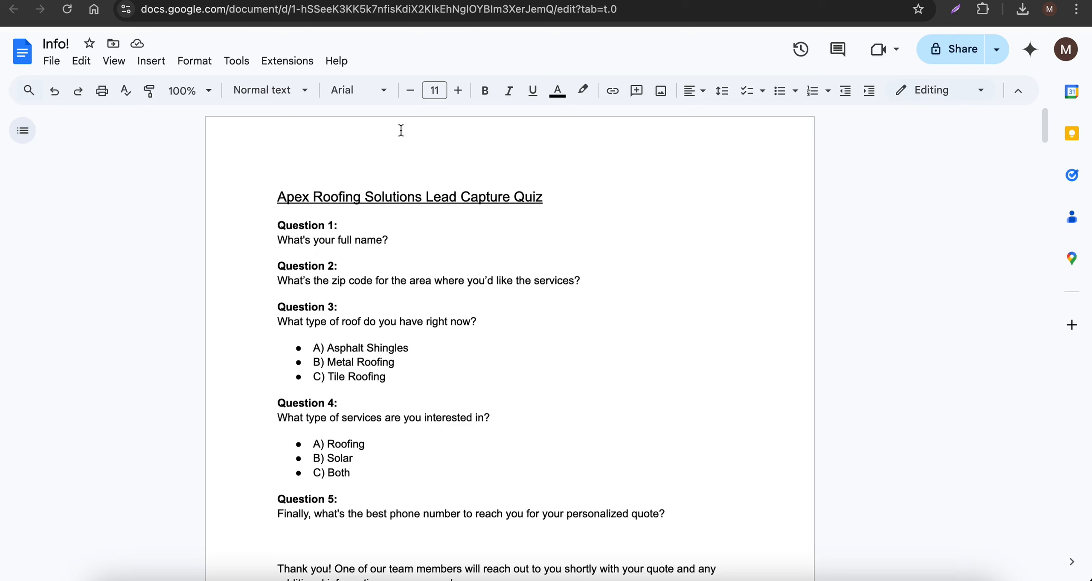
pyautogui.moveTo(278, 197); pyautogui.dragTo(548, 198)
pyautogui.hotkey('ctrl', 'c')
pyautogui.click(853, 1)
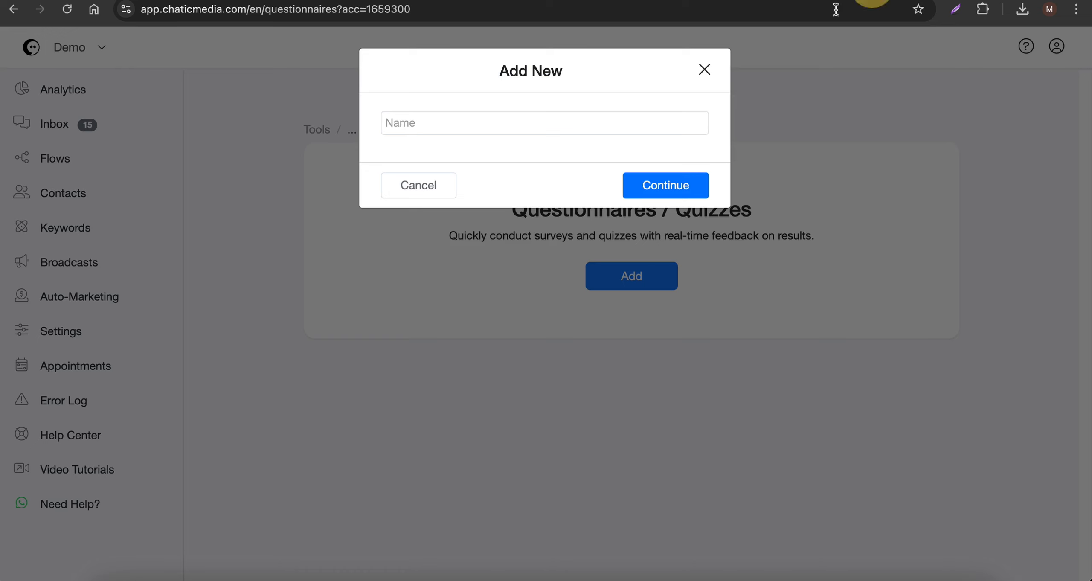
pyautogui.click(439, 114)
pyautogui.hotkey('ctrl', 'v')
pyautogui.click(663, 180)
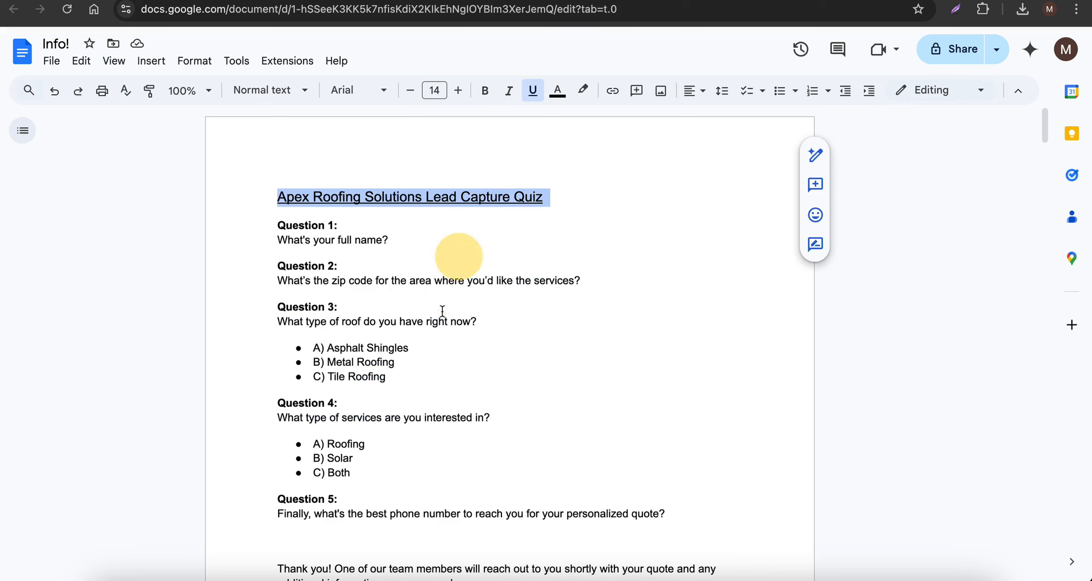
# - Look over the quiz questions in the document and the settings of the new questionnaire
pyautogui.scroll(-3, 437, 340)
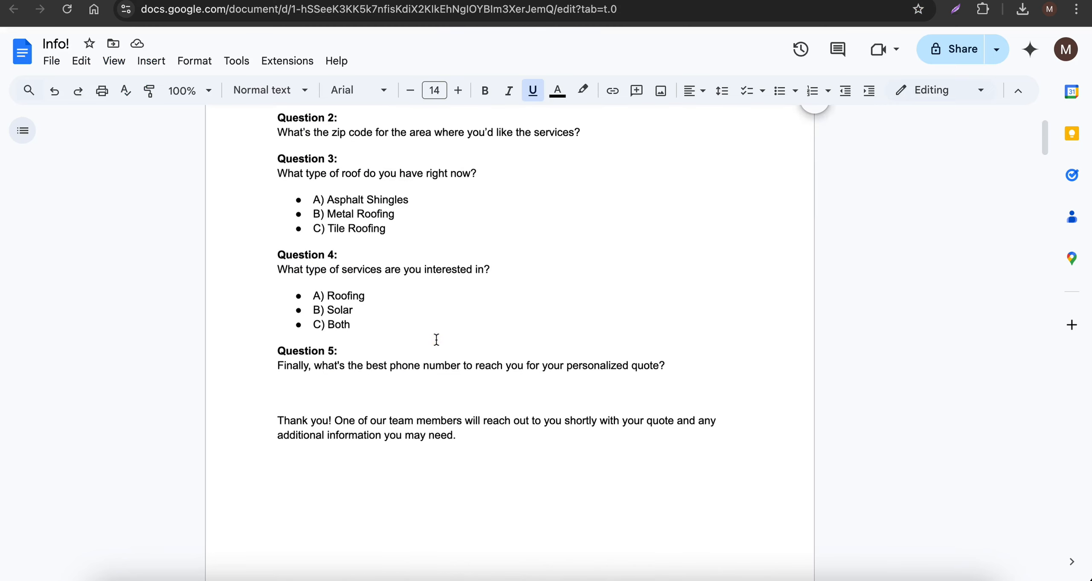
pyautogui.scroll(2, 436, 340)
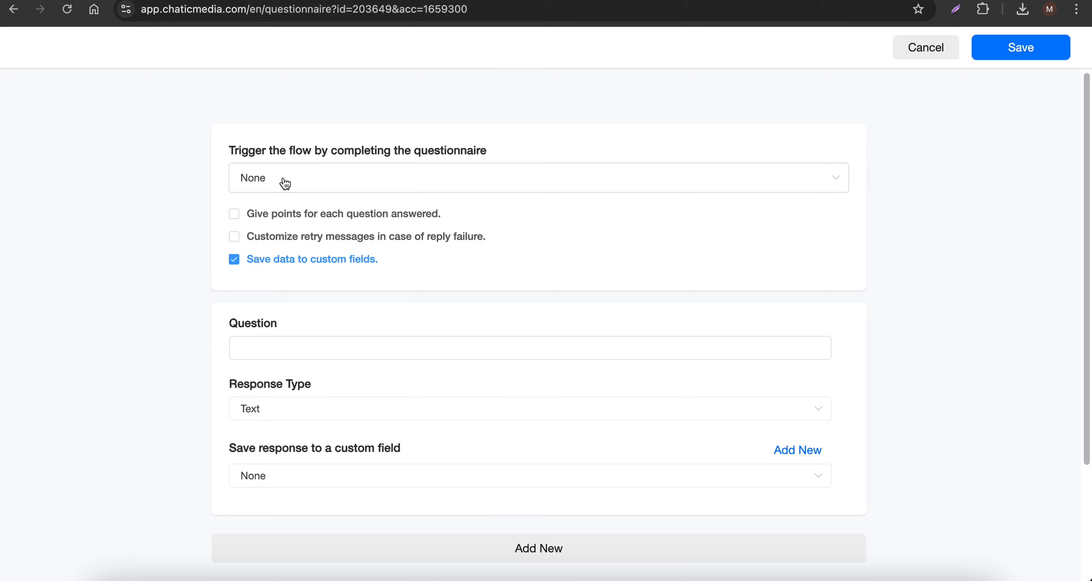
pyautogui.scroll(-2, 294, 222)
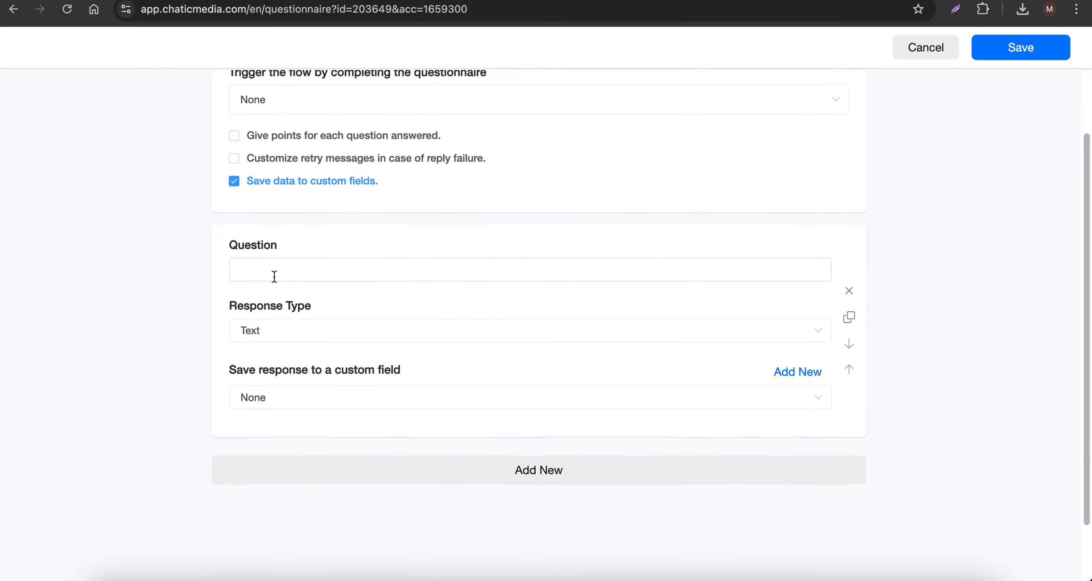
pyautogui.scroll(1, 305, 224)
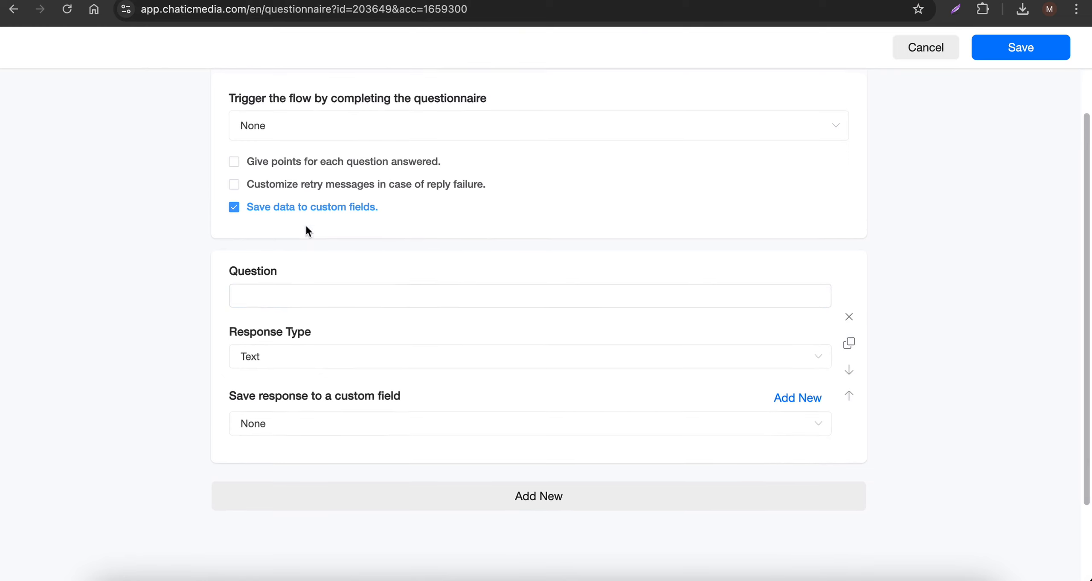
# - Try the option that gives points for each question answered, including the question's points setting
pyautogui.click(304, 169)
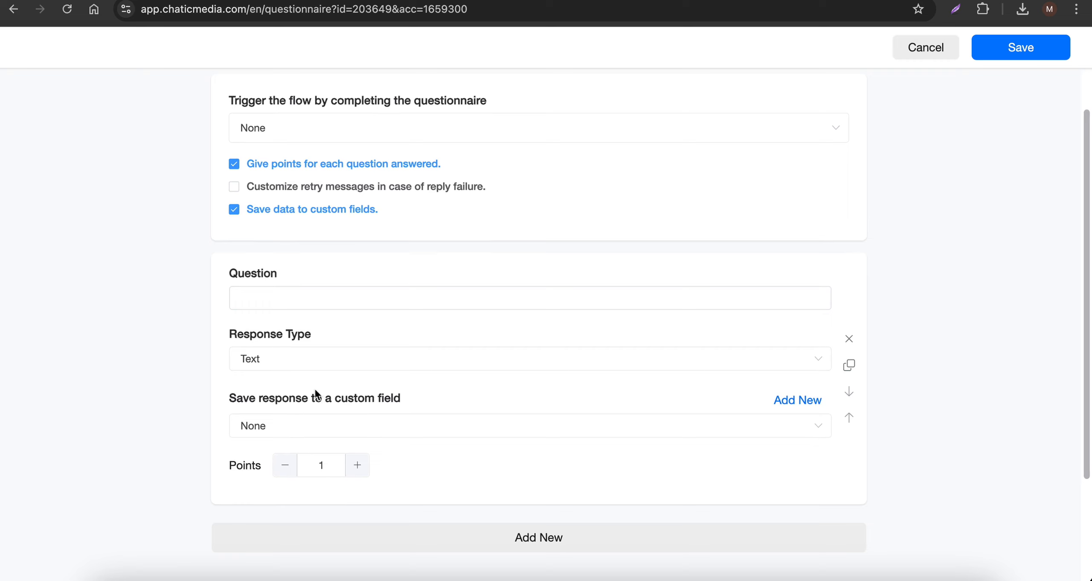
pyautogui.scroll(-2, 286, 321)
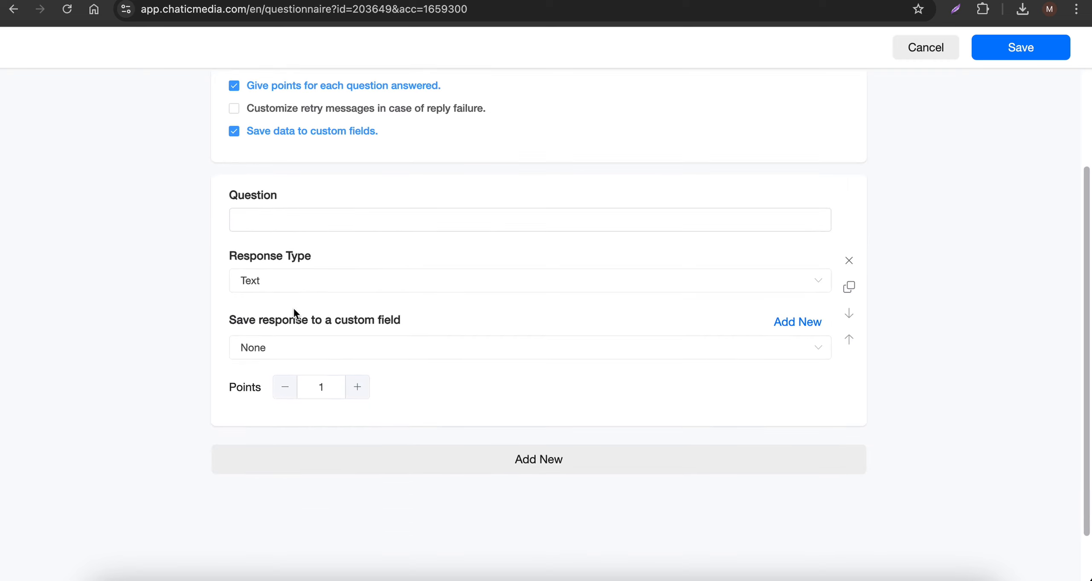
pyautogui.scroll(2, 293, 308)
pyautogui.click(295, 166)
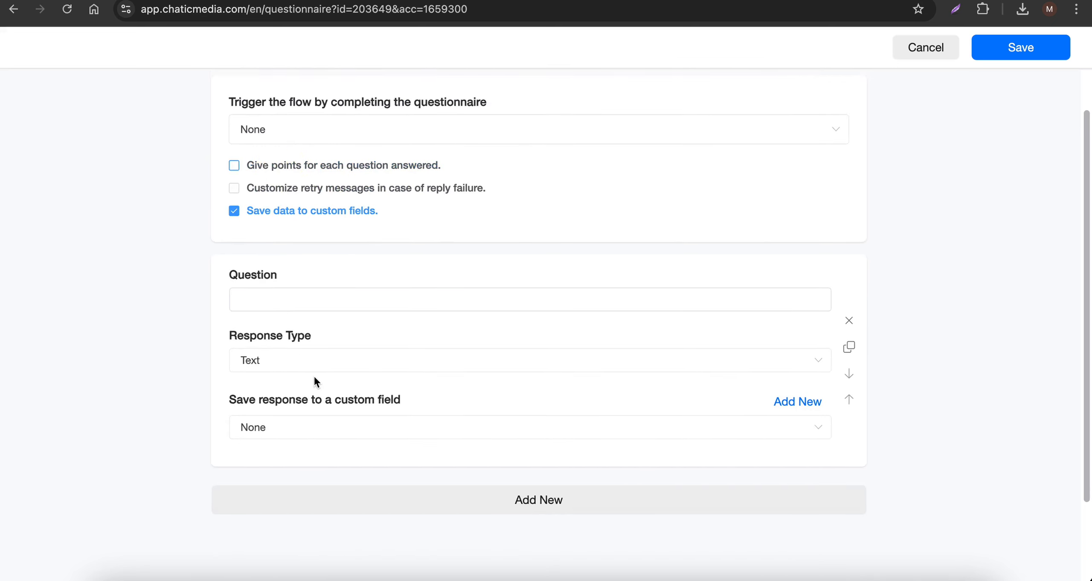
# - Copy "What's your full name?" from the document into the first question and keep its response type as Text
pyautogui.click(666, 1)
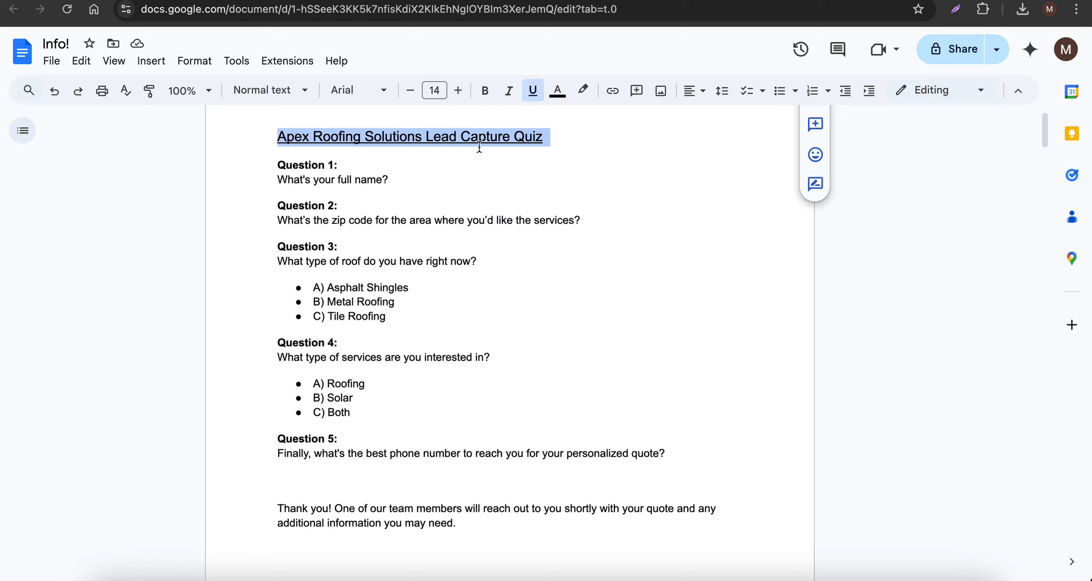
pyautogui.moveTo(425, 179); pyautogui.dragTo(261, 181)
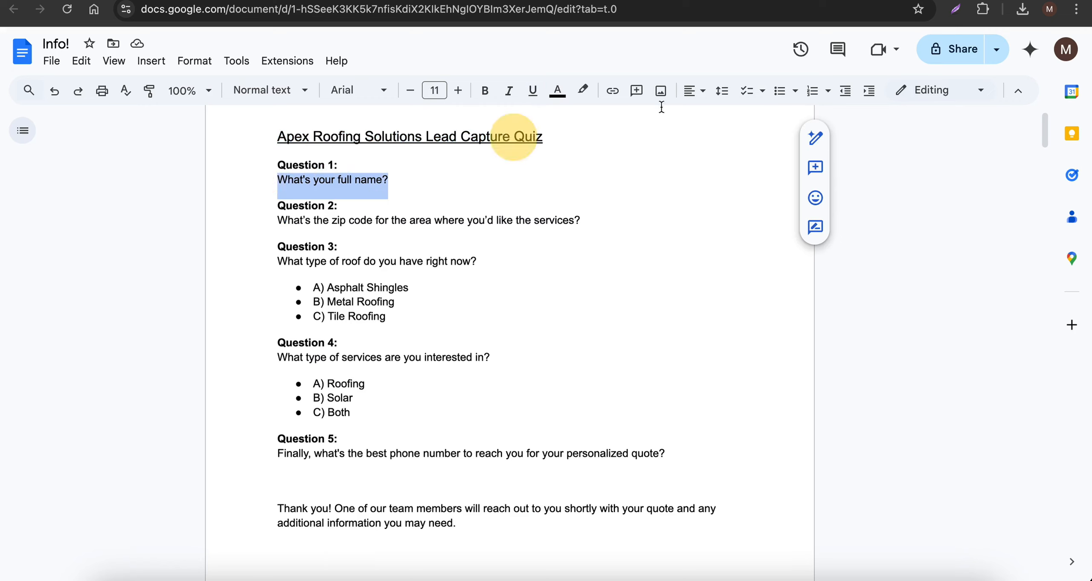
pyautogui.hotkey('ctrl', 'c')
pyautogui.click(862, 5)
pyautogui.click(274, 301)
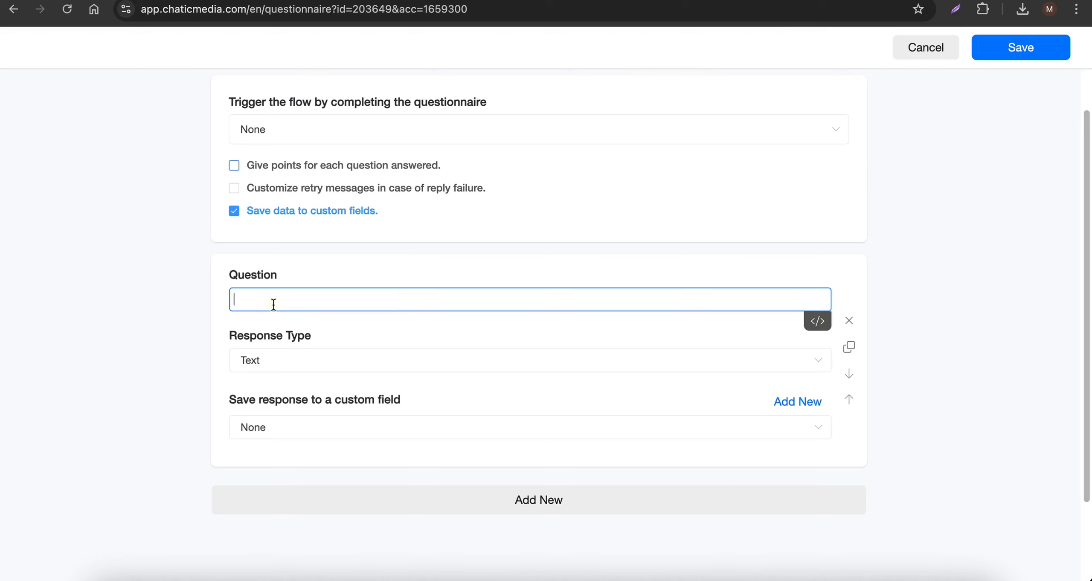
pyautogui.hotkey('ctrl', 'v')
pyautogui.click(289, 364)
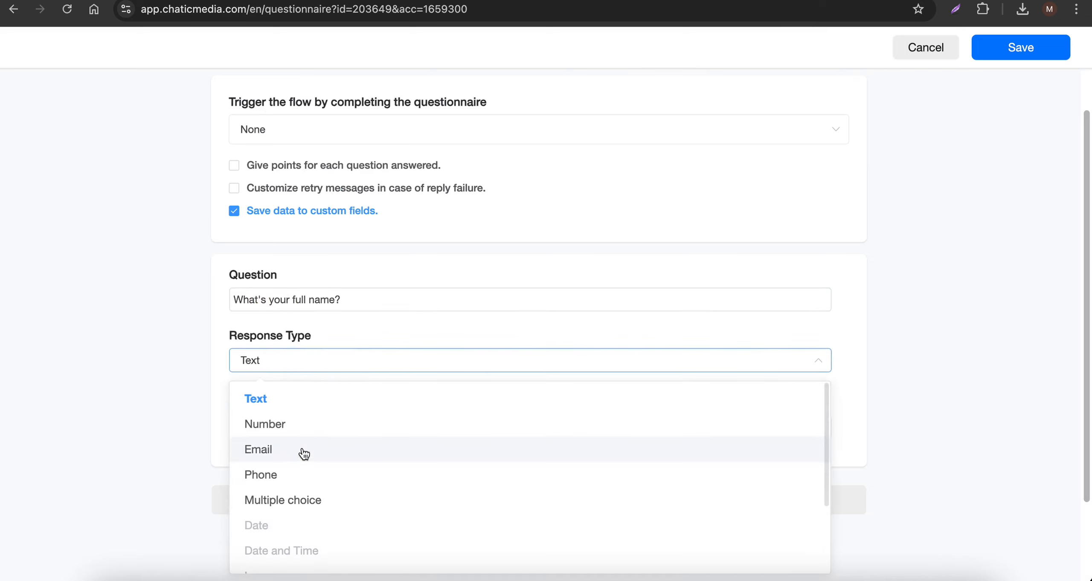
pyautogui.scroll(-3, 311, 485)
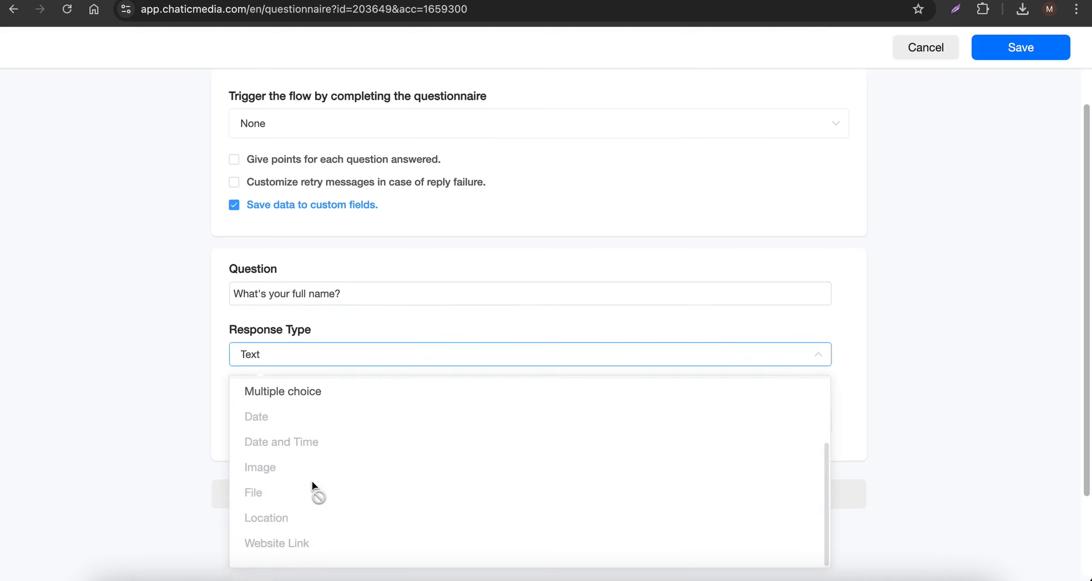
pyautogui.scroll(3, 306, 460)
pyautogui.click(140, 349)
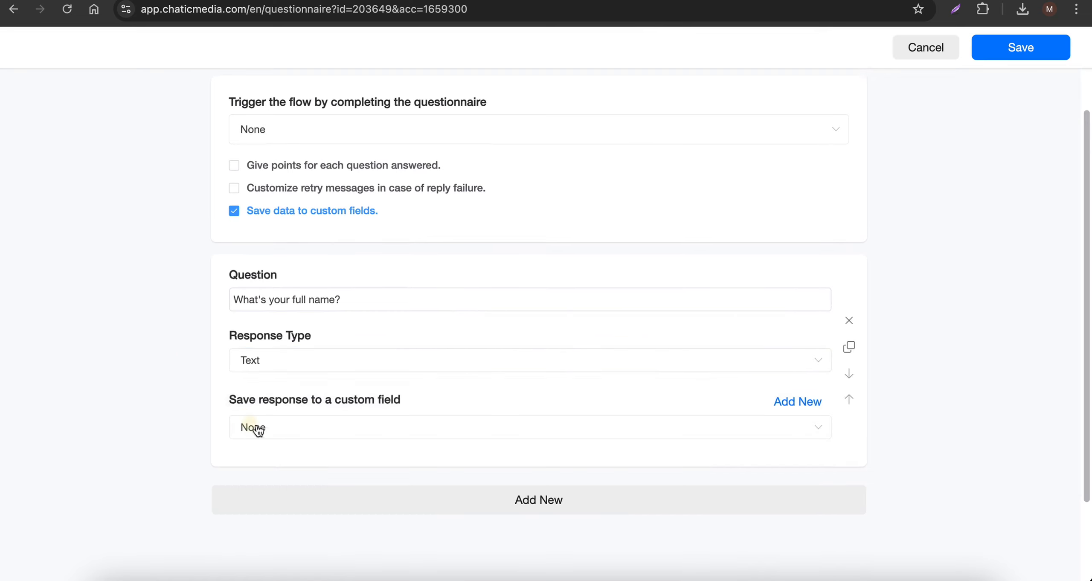
# - Save the first question's response to the Full Name custom field
pyautogui.click(302, 431)
pyautogui.scroll(-5, 320, 324)
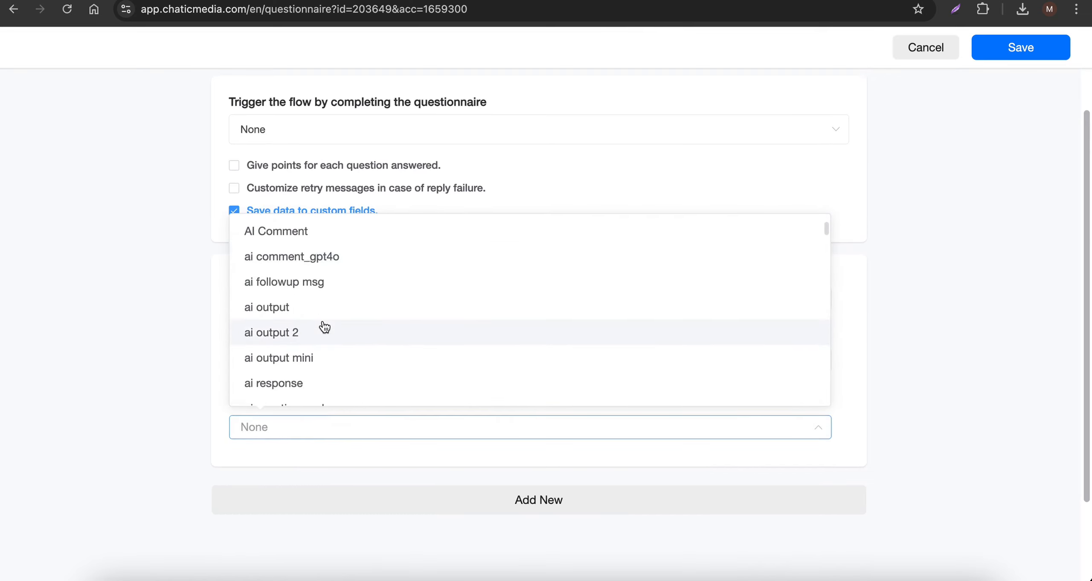
pyautogui.scroll(-20, 324, 327)
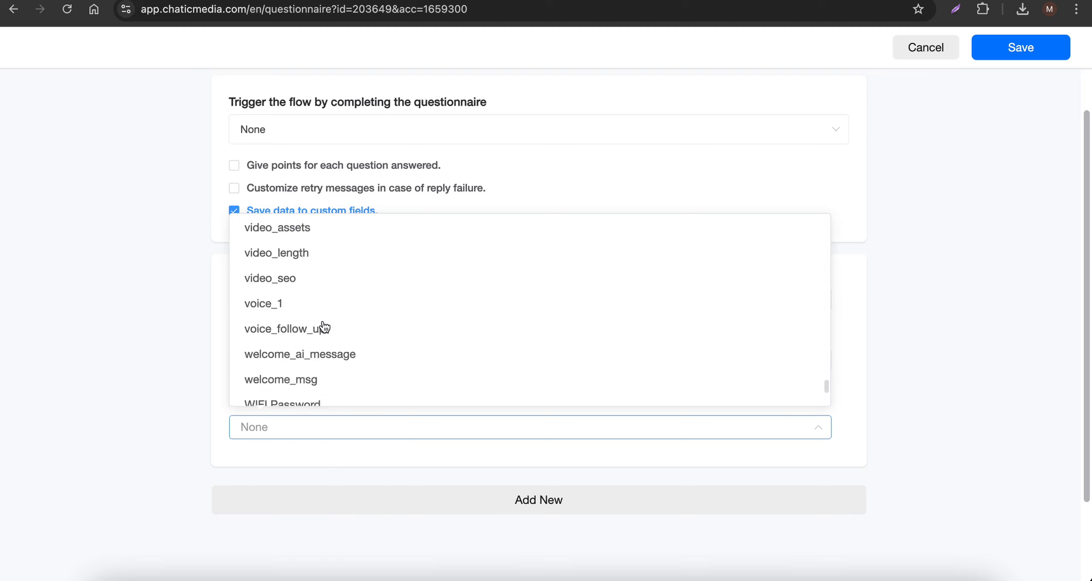
pyautogui.click(305, 382)
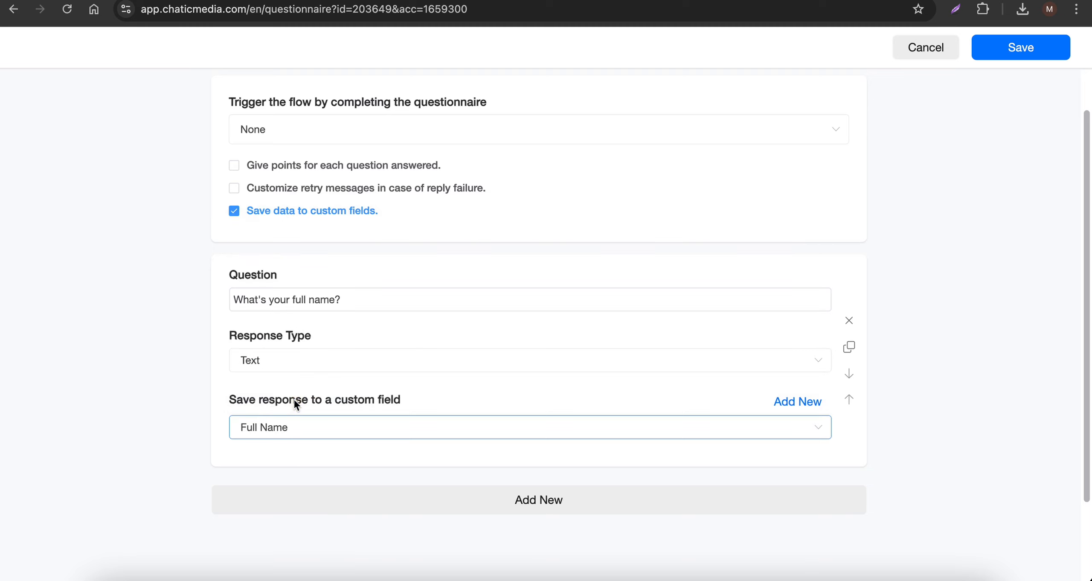
pyautogui.scroll(-2, 286, 416)
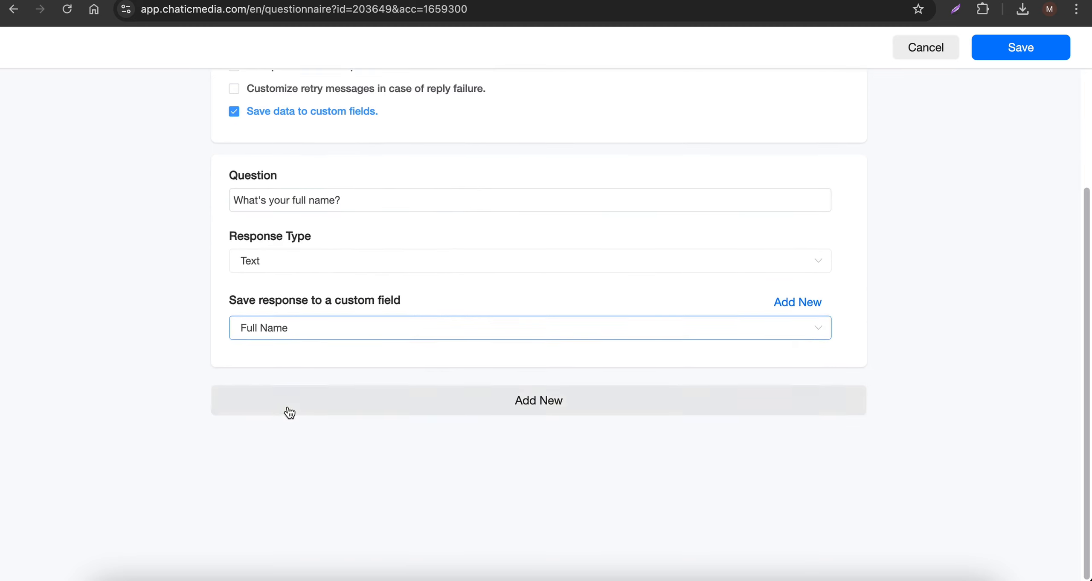
# - Add a second question and copy "What's the zip code for the area where you'd like the services?" into it from the Info! document
pyautogui.click(335, 398)
pyautogui.click(597, 0)
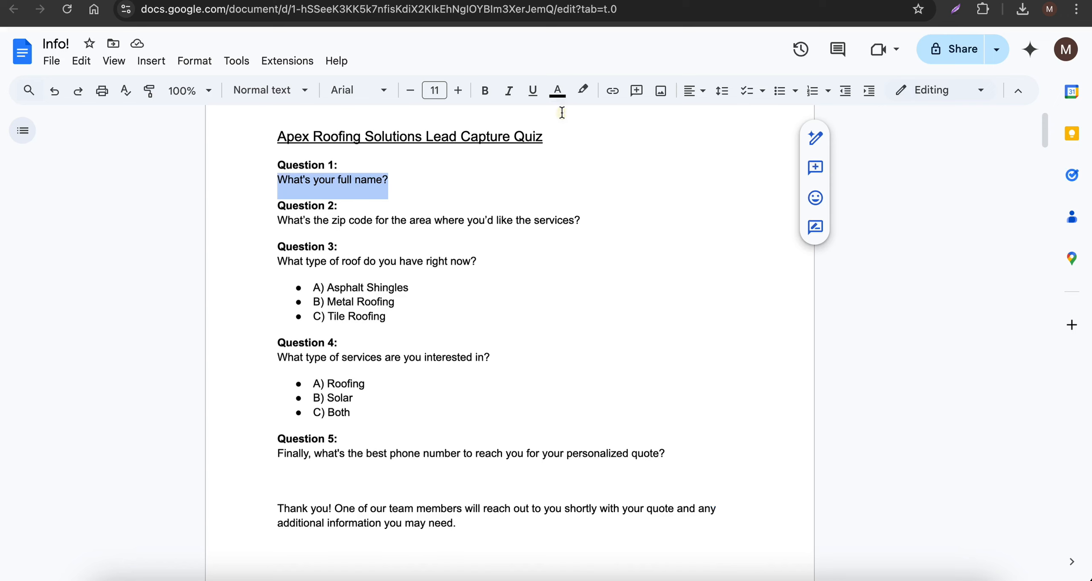
pyautogui.moveTo(276, 224); pyautogui.dragTo(585, 237)
pyautogui.scroll(-1, 657, 202)
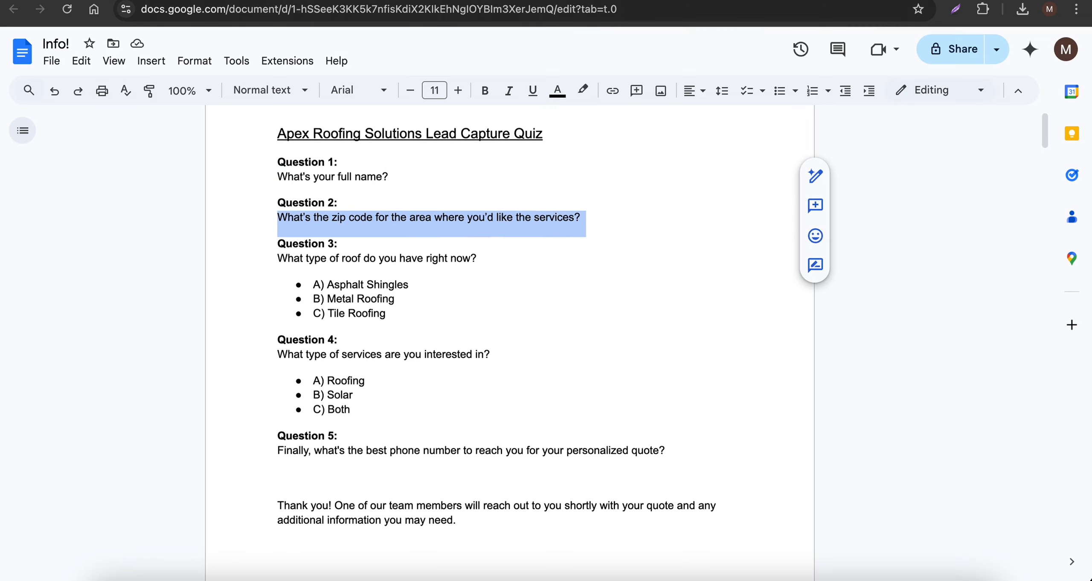
pyautogui.hotkey('ctrl', 'Tab')
pyautogui.click(288, 426)
pyautogui.press('super+v')
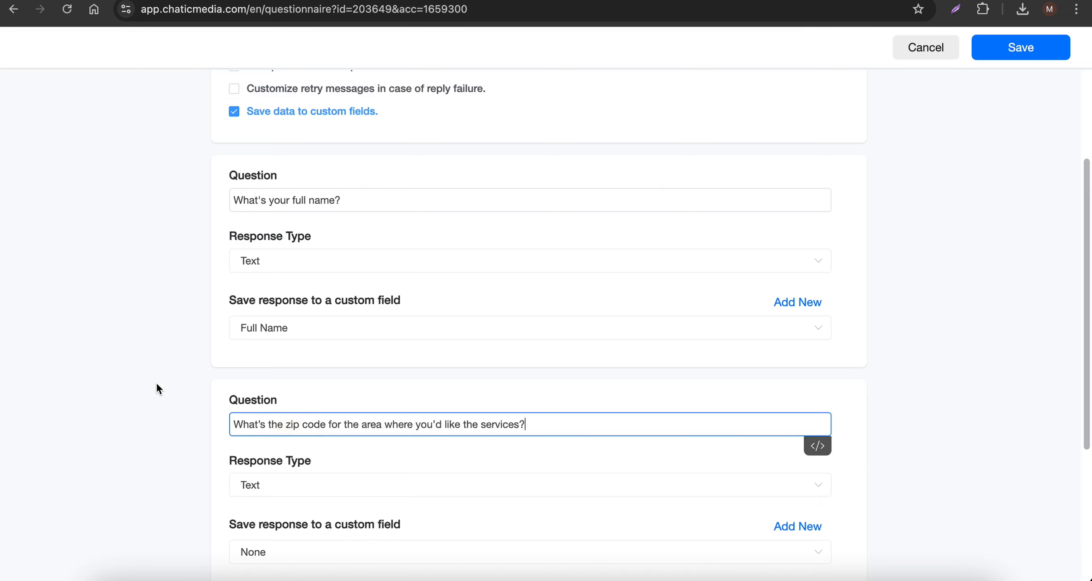
# - Create a custom field named zipcode_apex for saving the zip code question's response
pyautogui.scroll(-3, 157, 388)
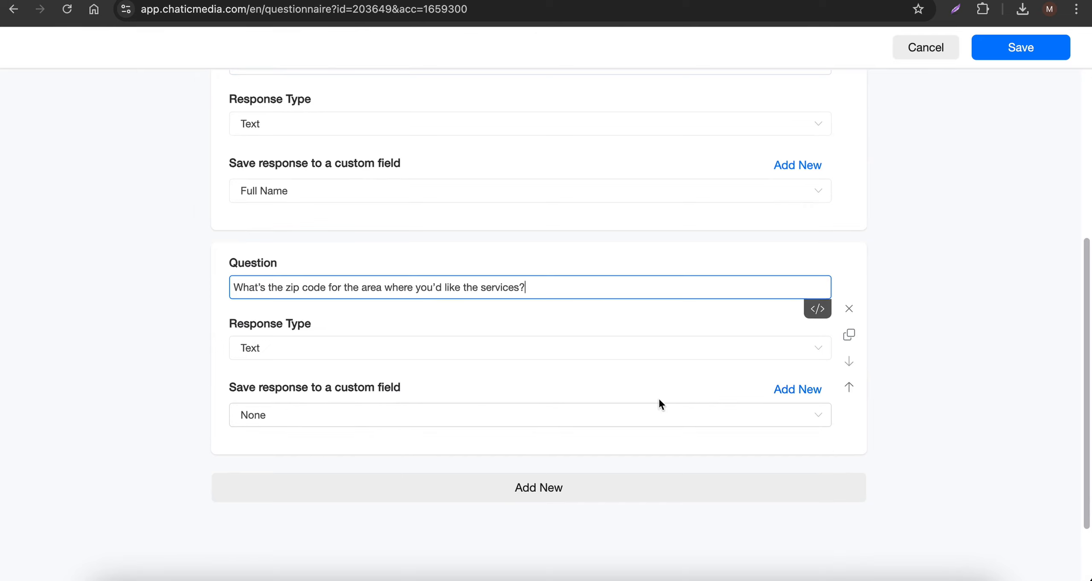
pyautogui.click(804, 392)
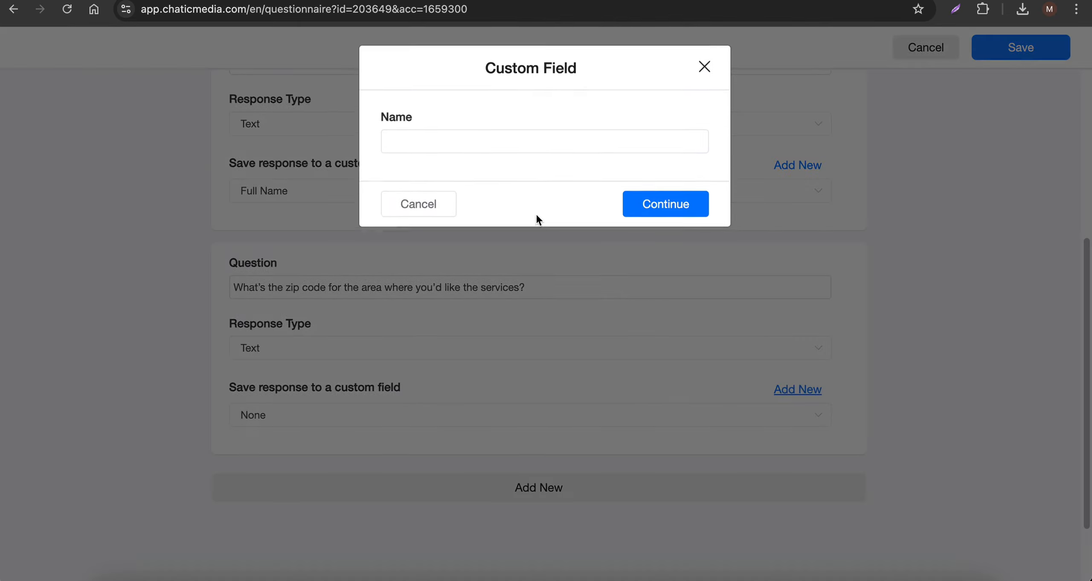
pyautogui.click(422, 146)
pyautogui.write('zipcode_apex')
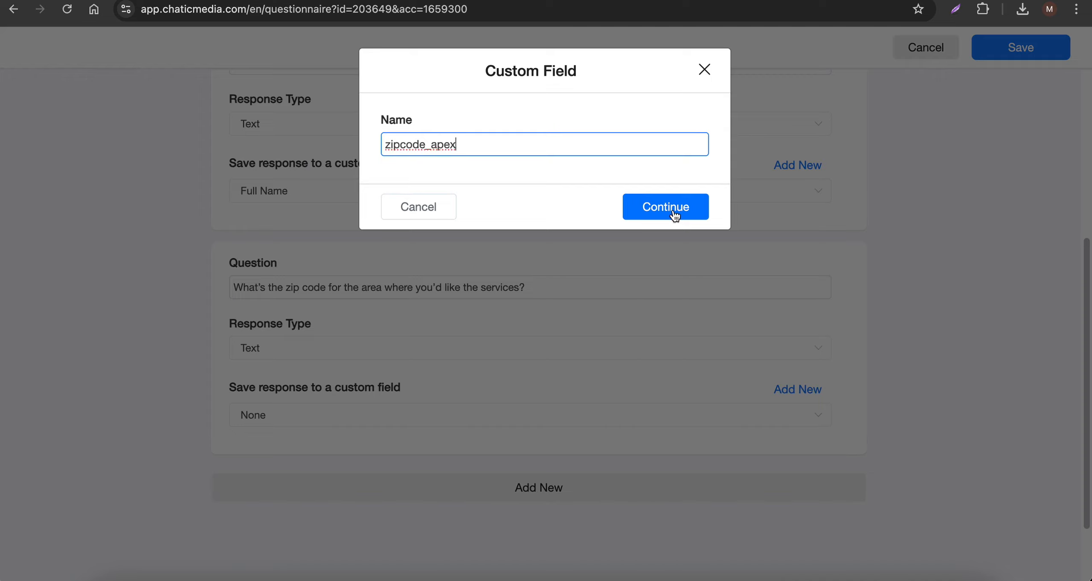
pyautogui.click(675, 214)
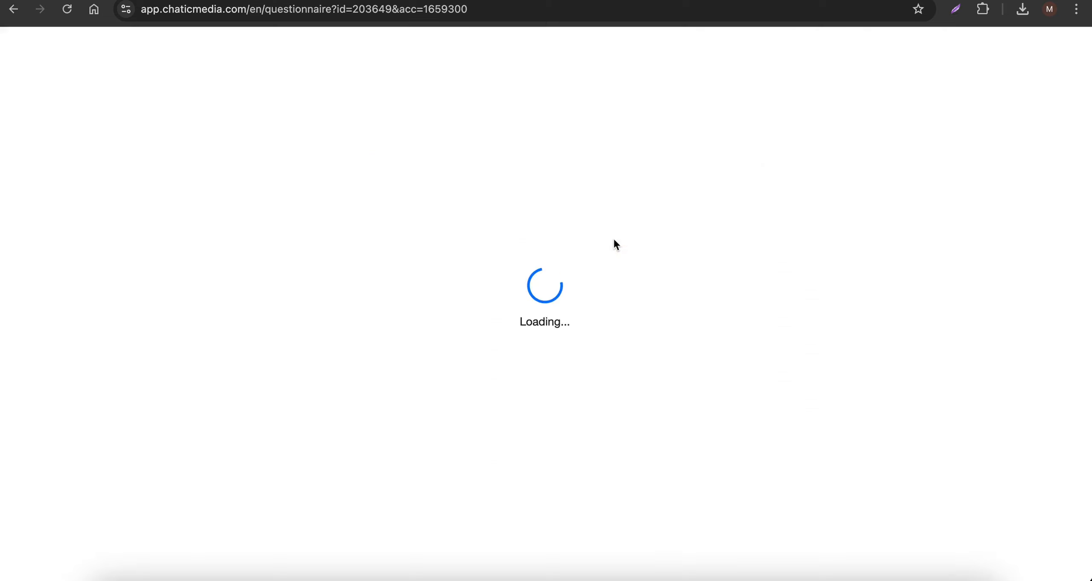
pyautogui.scroll(-1, 350, 382)
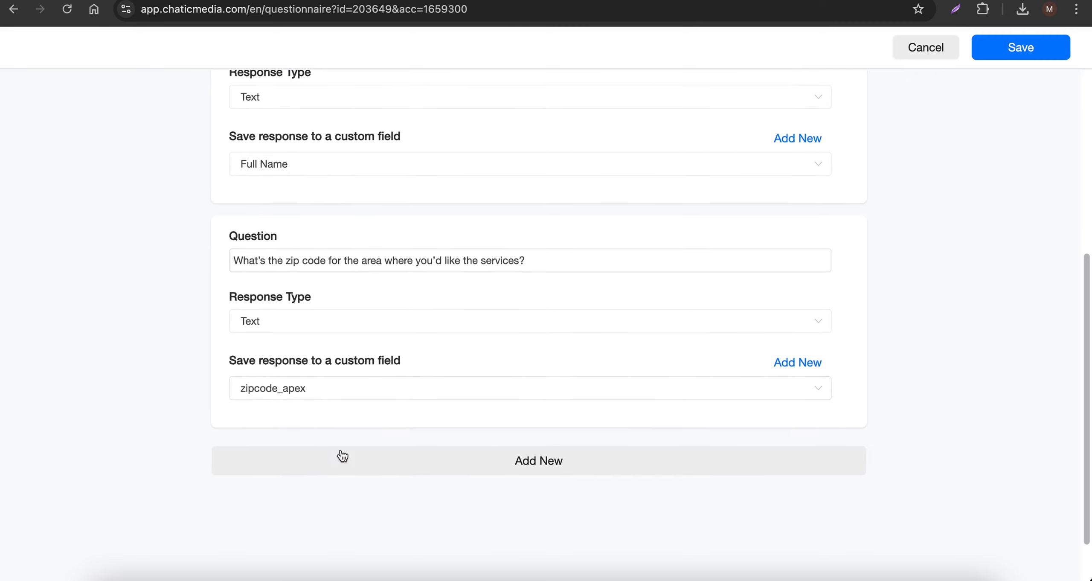
# - Add a third question and copy "What type of roof do you have right now?" into it from the Info! document
pyautogui.click(380, 458)
pyautogui.hotkey('ctrl', 'Tab')
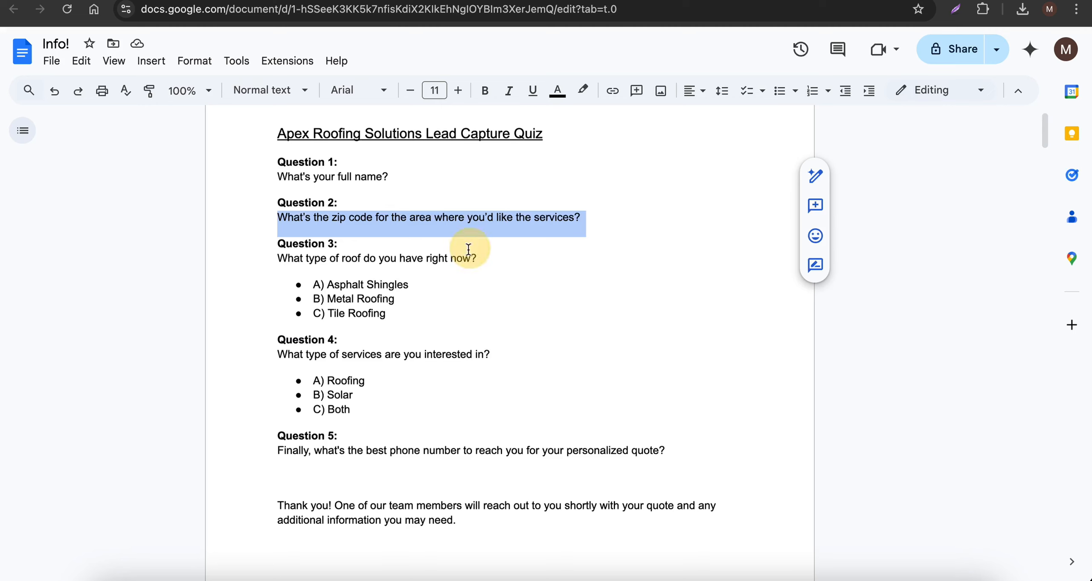
pyautogui.moveTo(274, 257); pyautogui.dragTo(477, 258)
pyautogui.hotkey('ctrl', 'c')
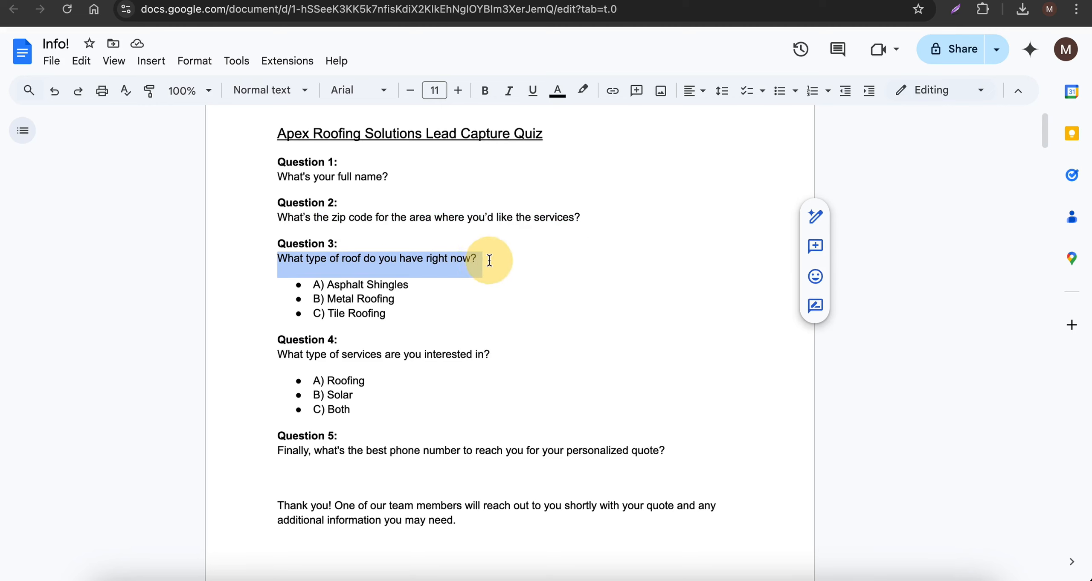
pyautogui.hotkey('ctrl', 'Tab')
pyautogui.scroll(-2, 325, 383)
pyautogui.click(266, 430)
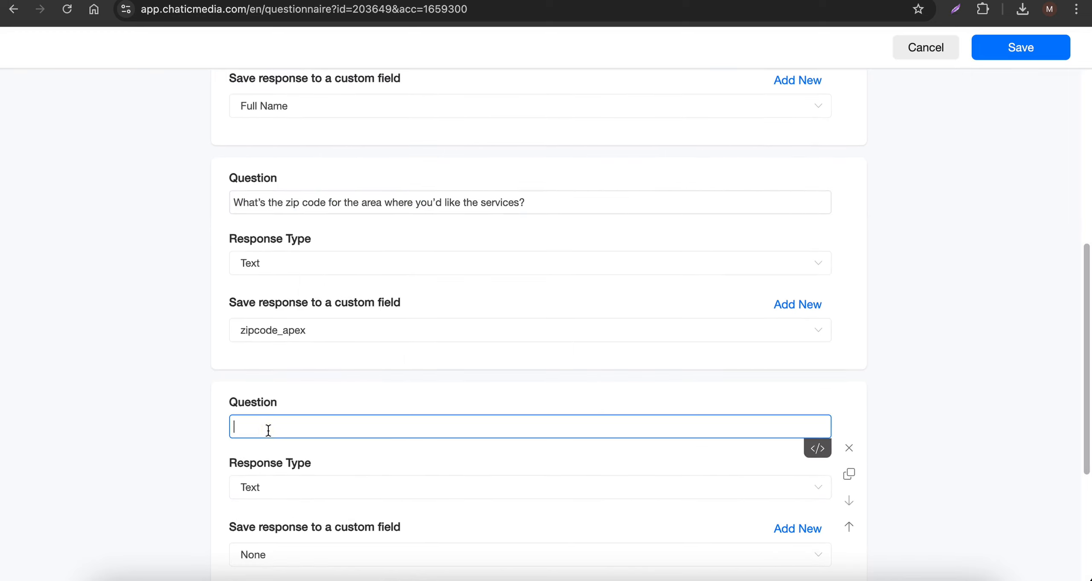
pyautogui.hotkey('ctrl', 'v')
pyautogui.scroll(-5, 268, 429)
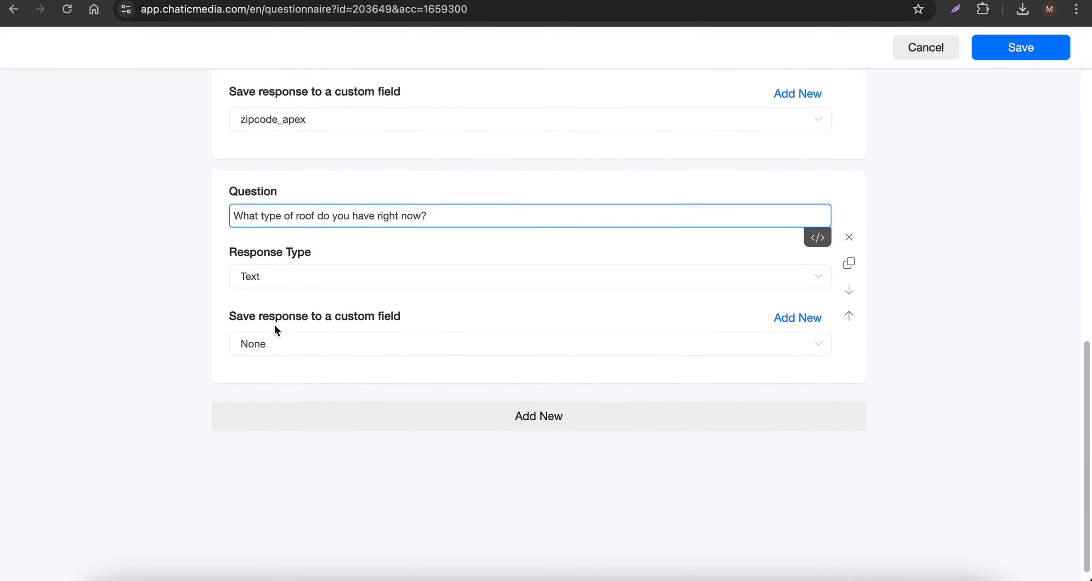
# - Check the roof question's answers in the document and set its response type to Multiple choice
pyautogui.hotkey('ctrl', 'Tab')
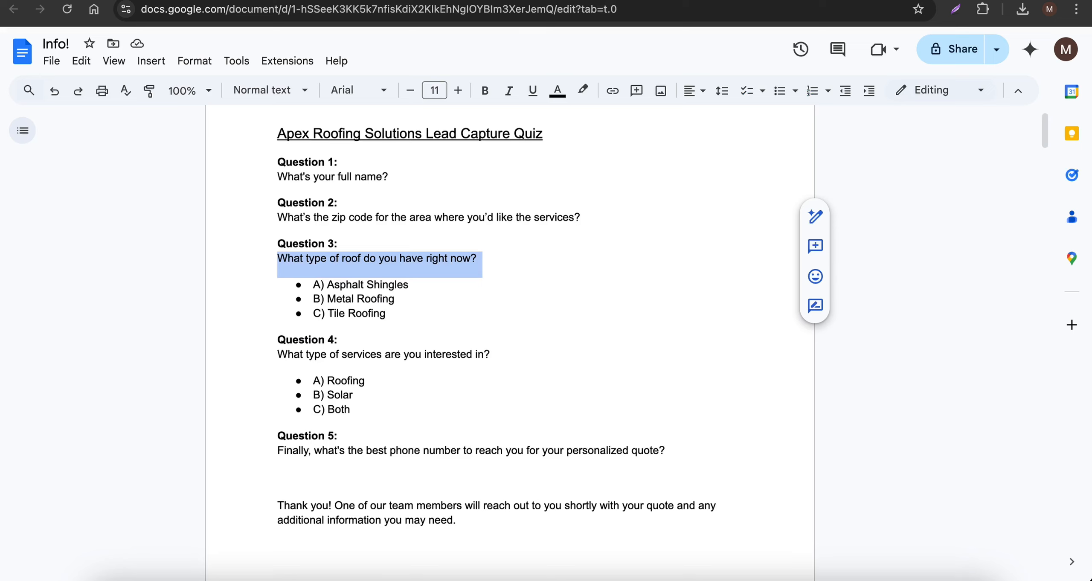
pyautogui.hotkey('ctrl', 'Tab')
pyautogui.click(307, 278)
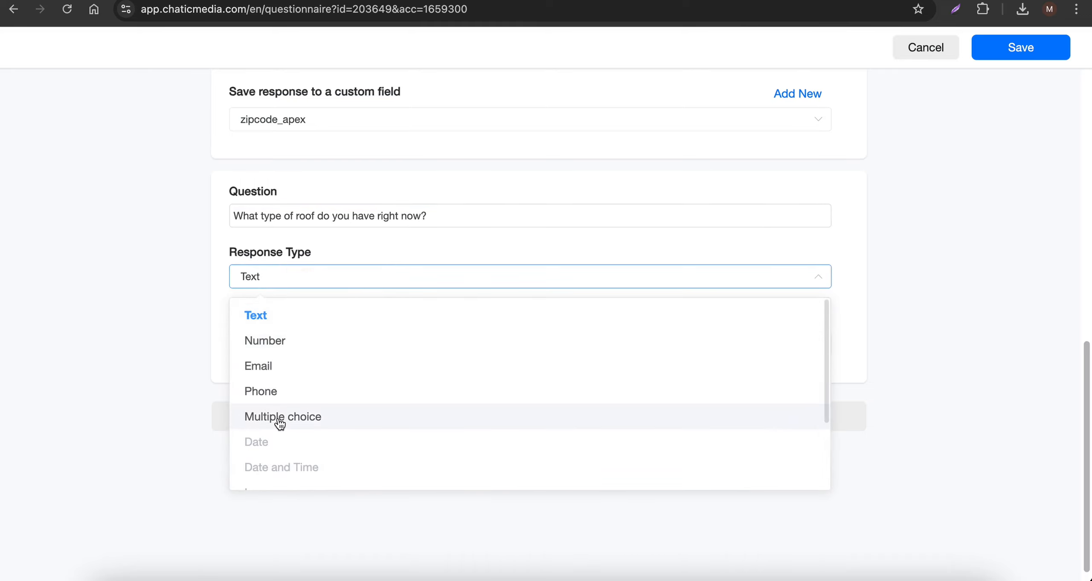
pyautogui.click(280, 423)
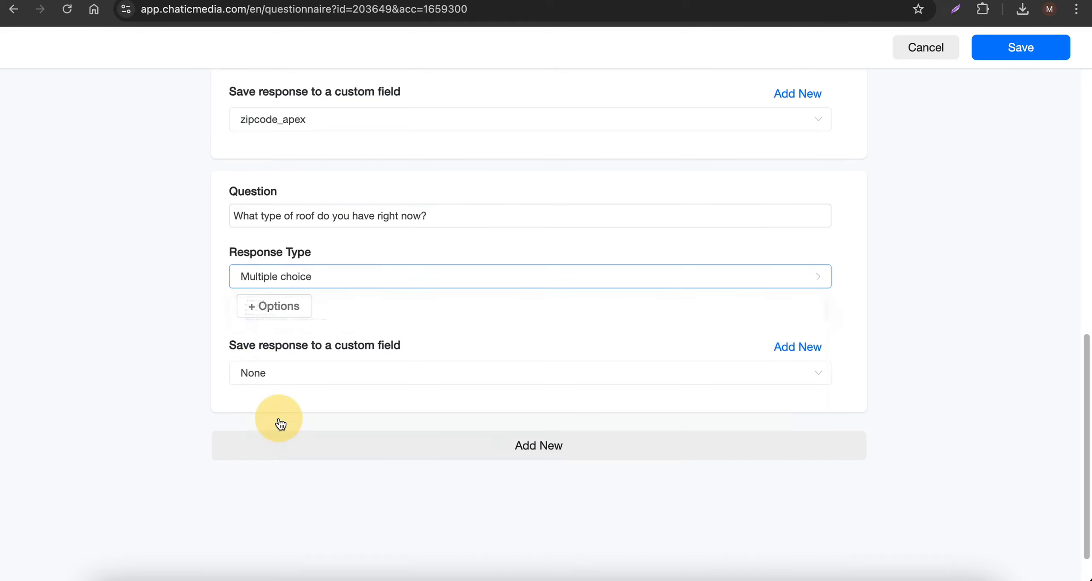
# - Add "Asphalt Shingles" from the document as the first answer option of the roof type question
pyautogui.click(286, 304)
pyautogui.click(666, 1)
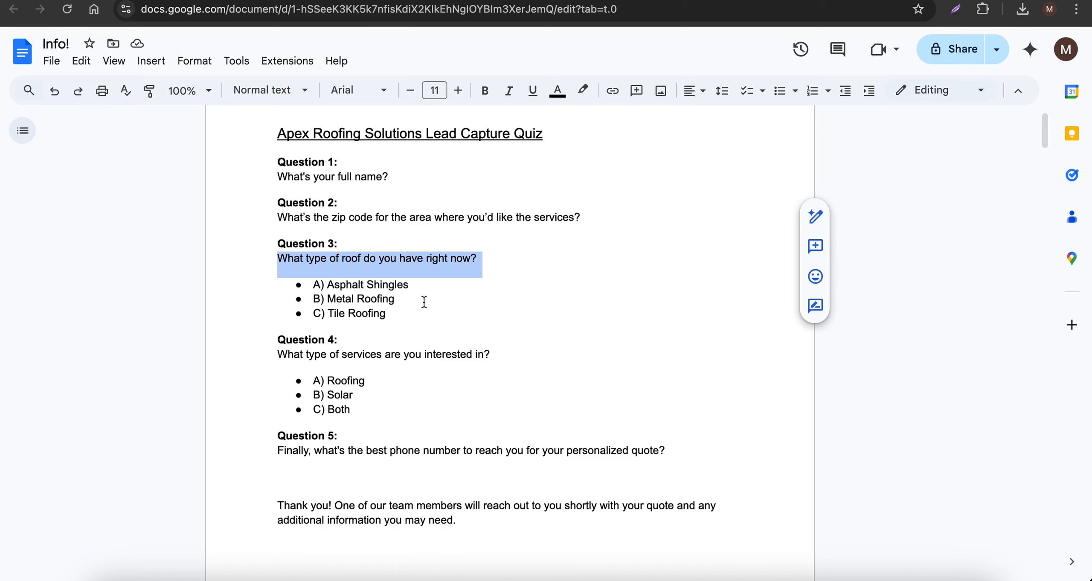
pyautogui.moveTo(409, 285); pyautogui.dragTo(327, 284)
pyautogui.press('super+c')
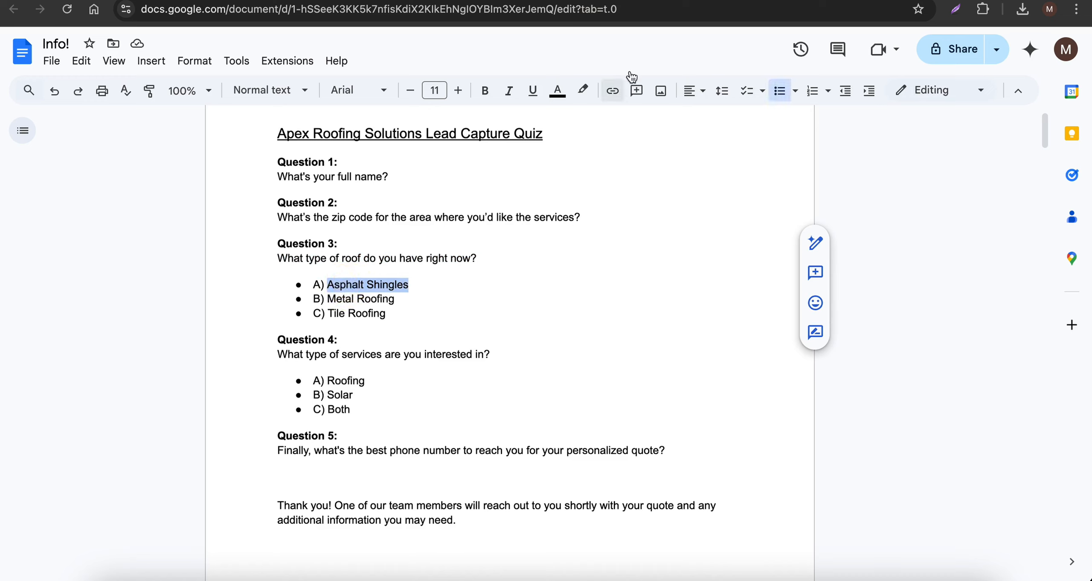
pyautogui.click(597, 1)
pyautogui.click(281, 308)
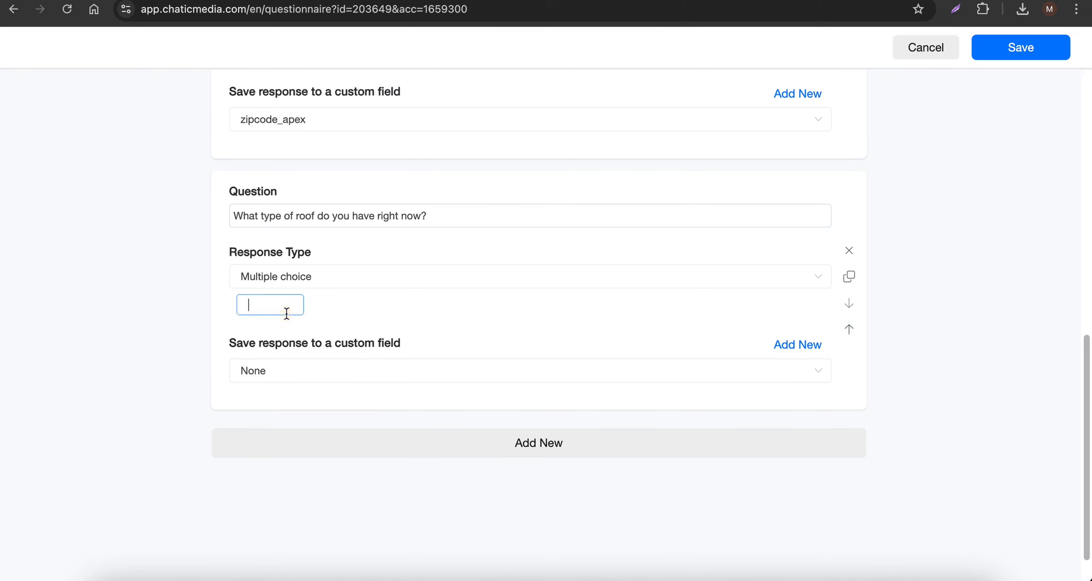
pyautogui.press('super+v')
pyautogui.press('Return')
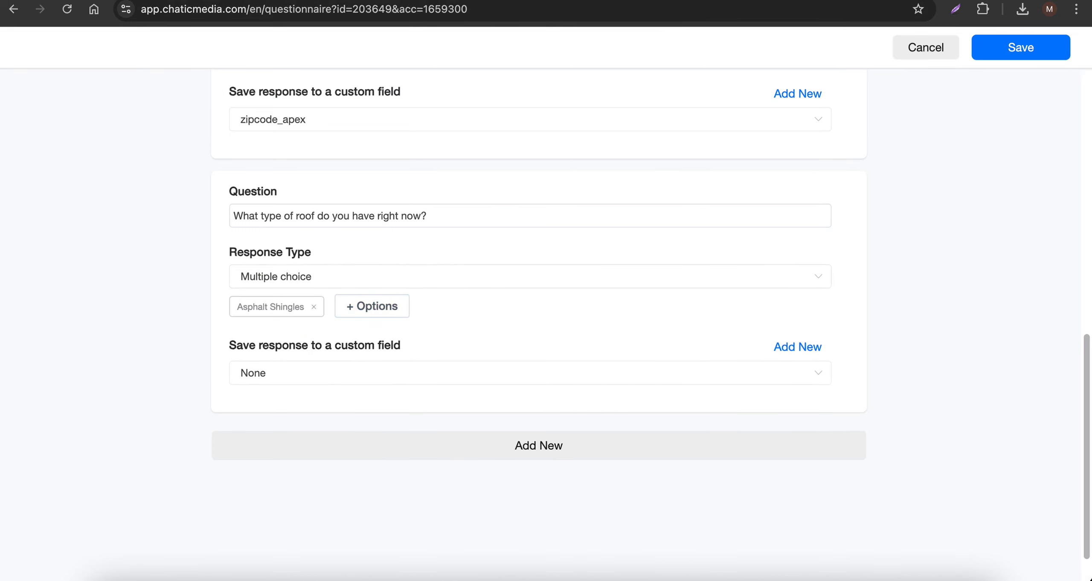
# - Copy "Metal Roofing" from the document and add it as the roof type question's second answer option
pyautogui.click(593, 0)
pyautogui.moveTo(397, 300); pyautogui.dragTo(330, 302)
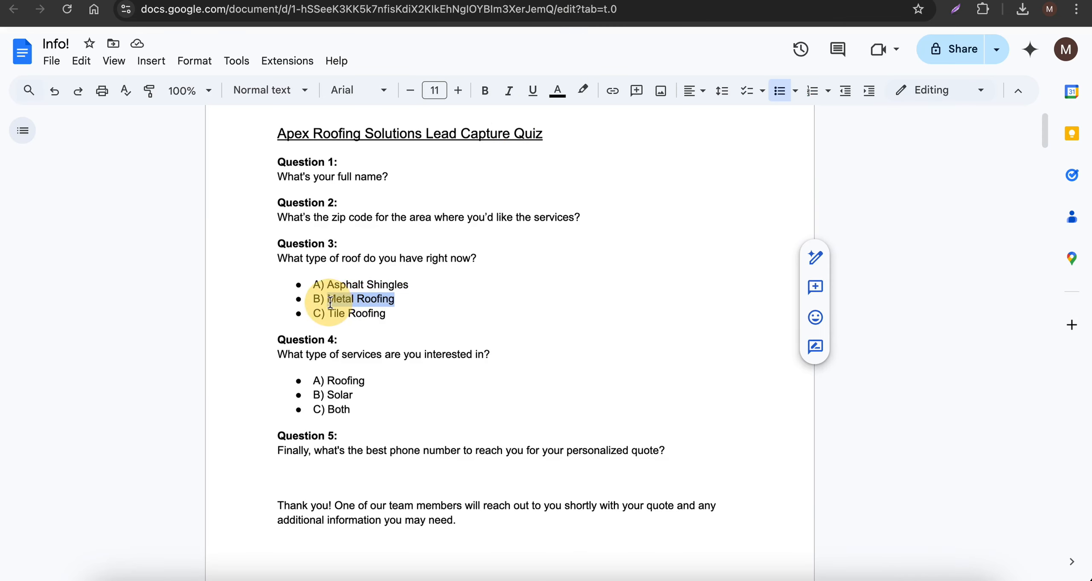
pyautogui.press('super+c')
pyautogui.click(725, 2)
pyautogui.click(385, 314)
pyautogui.press('super+v')
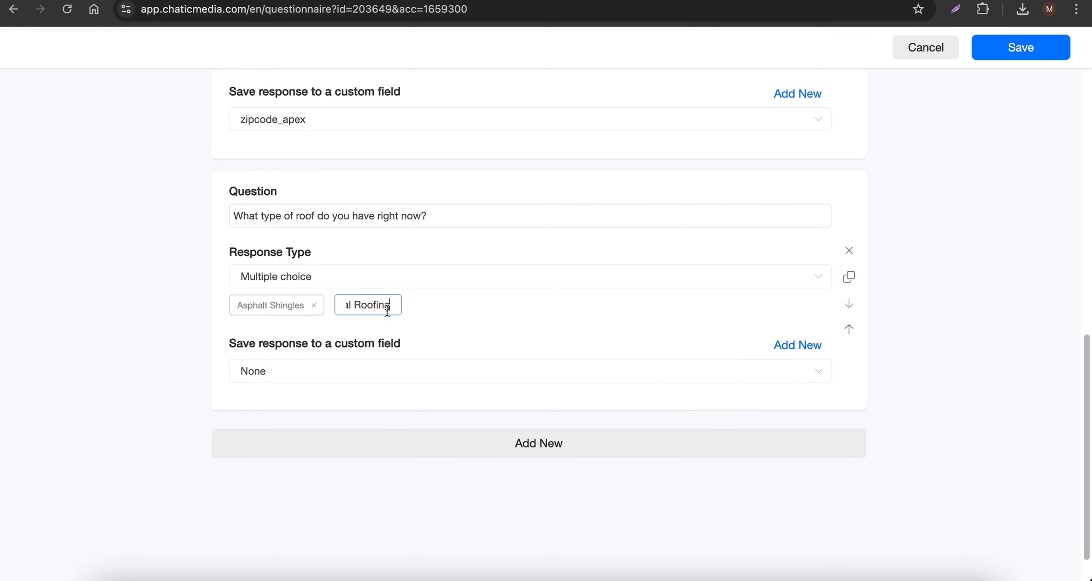
pyautogui.press('Return')
# - Copy "Tile Roofing" from the document and add it as the roof type question's third answer option
pyautogui.click(593, 2)
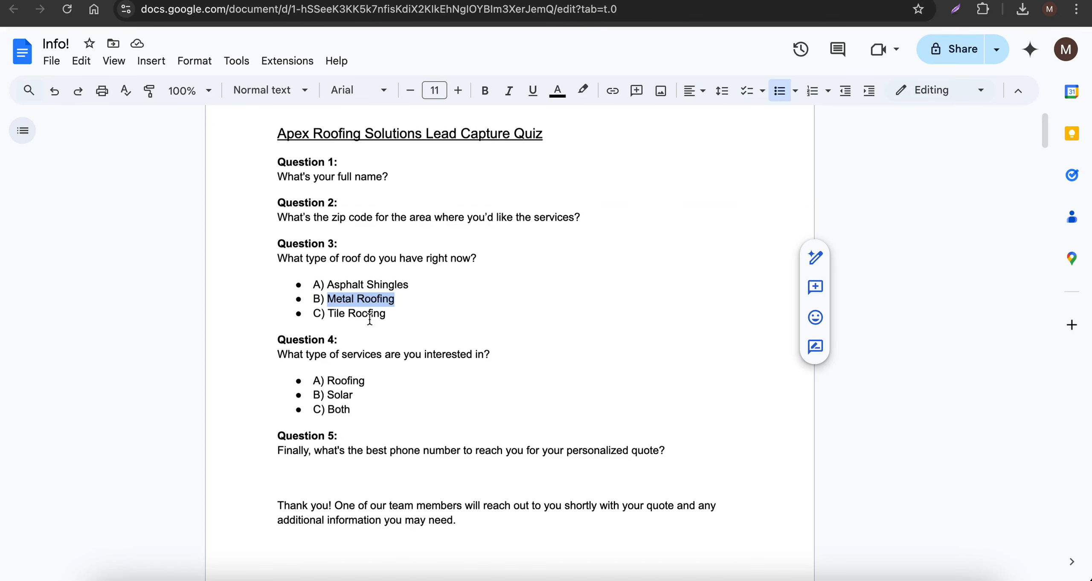
pyautogui.moveTo(386, 315); pyautogui.dragTo(329, 313)
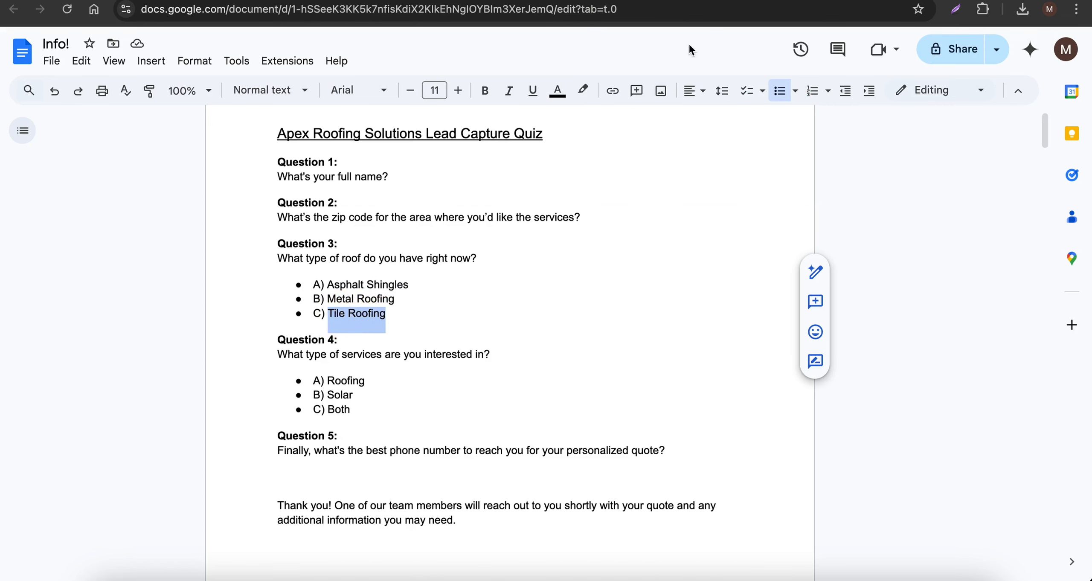
pyautogui.press('super+c')
pyautogui.click(725, 2)
pyautogui.click(469, 306)
pyautogui.press('super+v')
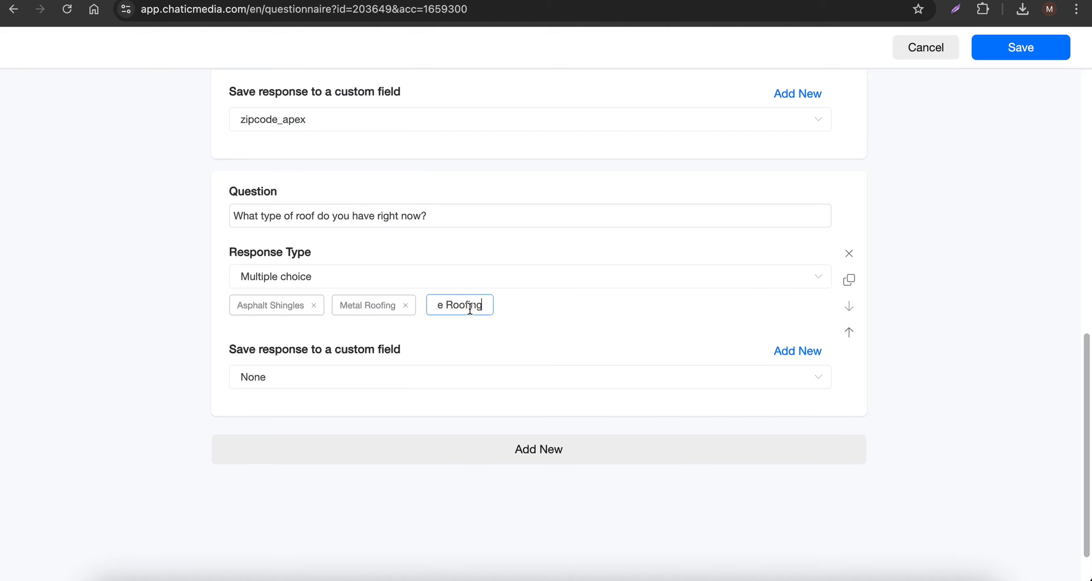
pyautogui.press('Return')
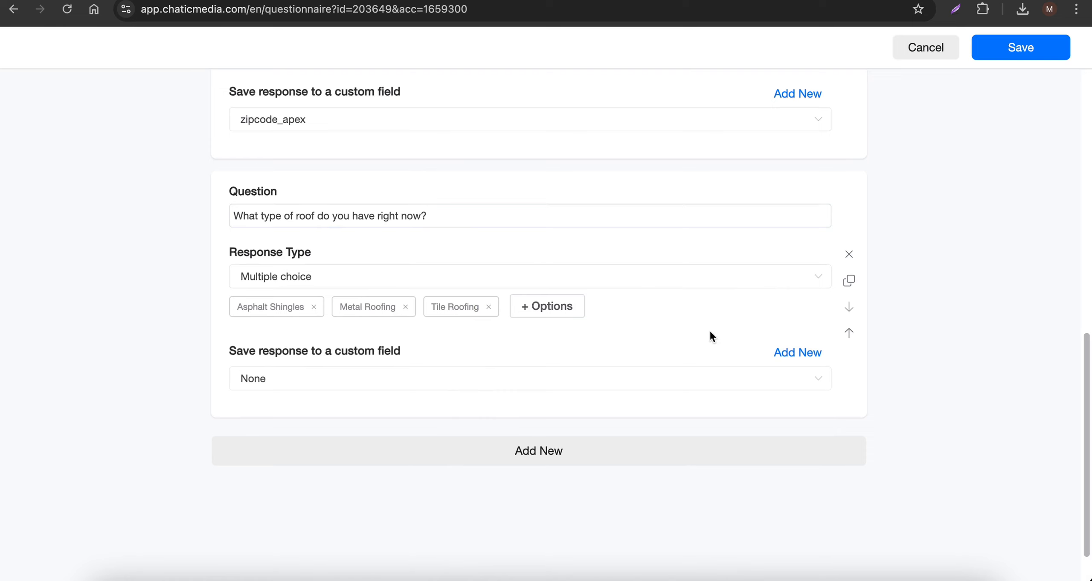
# - Create a custom field named rooftype_apex for saving the roof type question's response
pyautogui.click(796, 354)
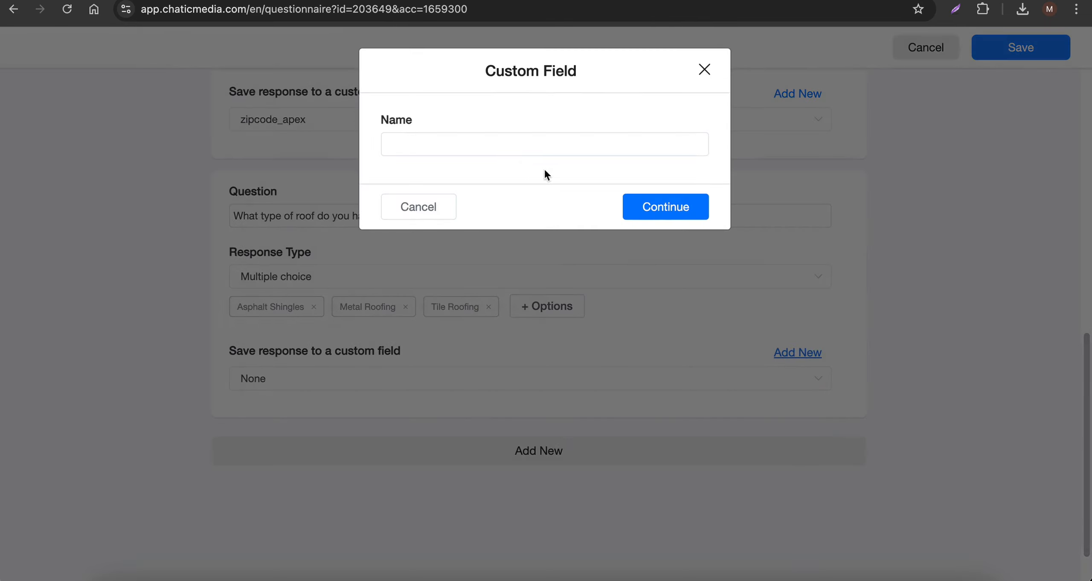
pyautogui.click(471, 144)
pyautogui.write('rooftype_apex')
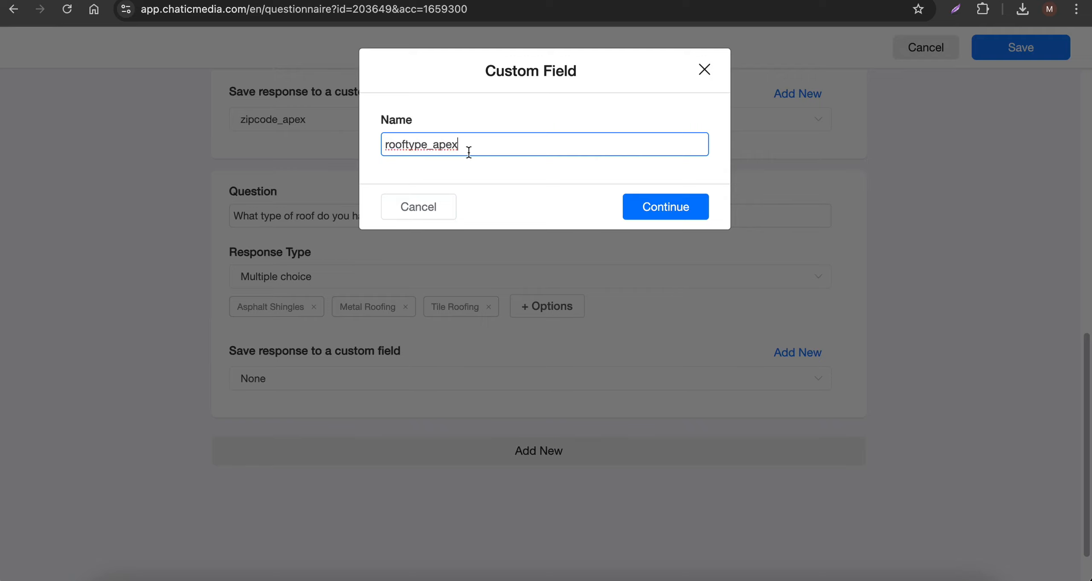
pyautogui.click(642, 213)
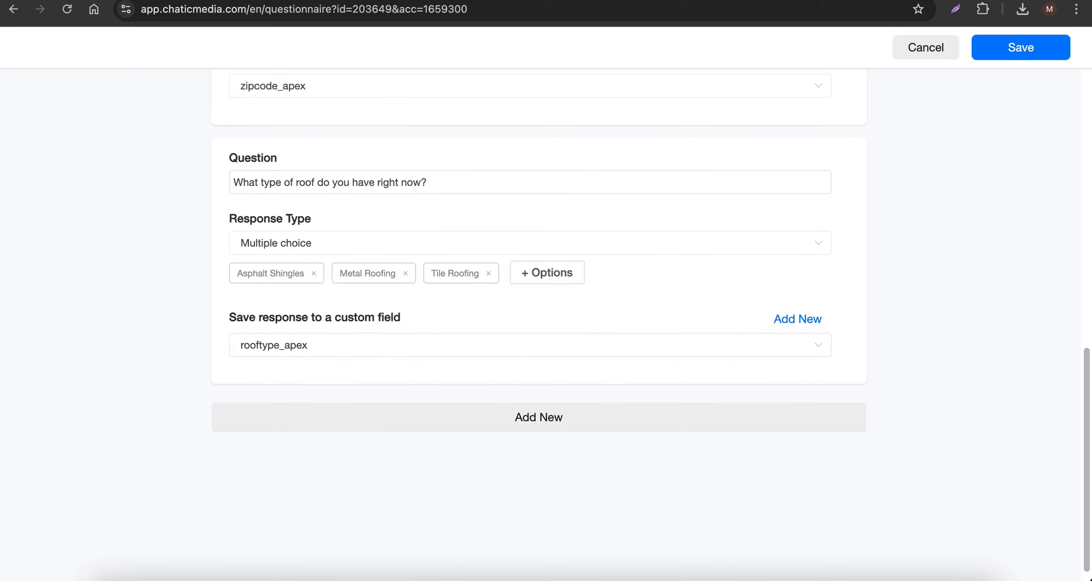
# - Add a fourth question and copy "What type of services are you interested in?" into it from the Info! document
pyautogui.click(529, 1)
pyautogui.moveTo(274, 354); pyautogui.dragTo(507, 352)
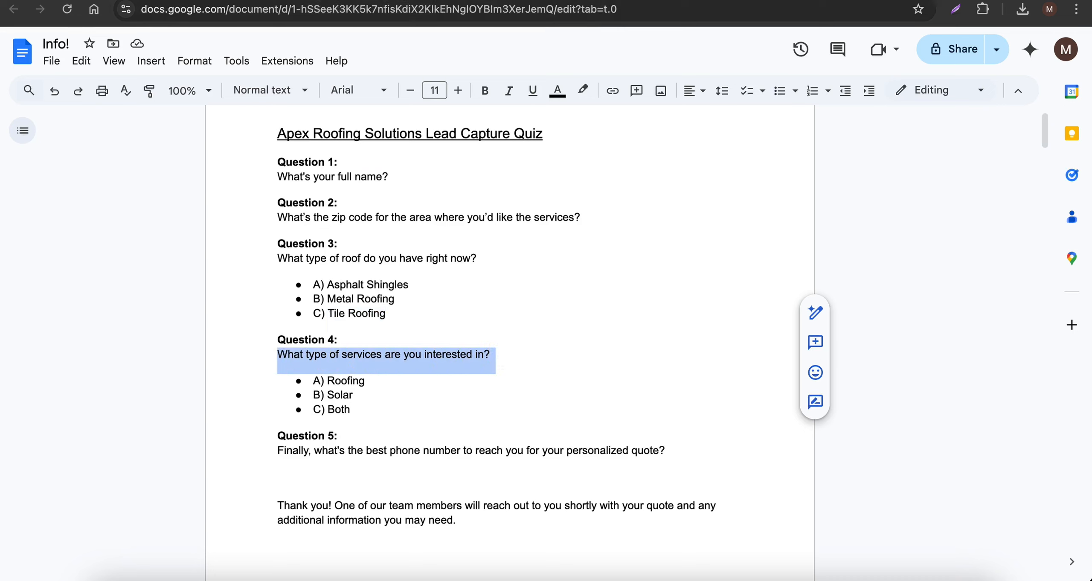
pyautogui.click(666, 0)
pyautogui.click(416, 411)
pyautogui.scroll(-3, 384, 392)
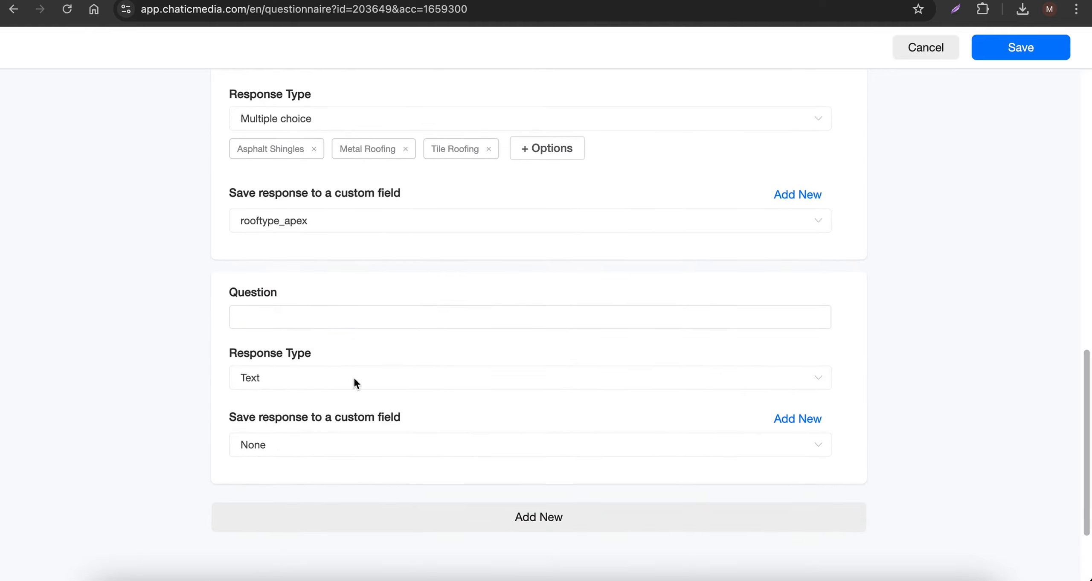
pyautogui.click(260, 311)
pyautogui.hotkey('ctrl', 'v')
pyautogui.scroll(-1, 273, 363)
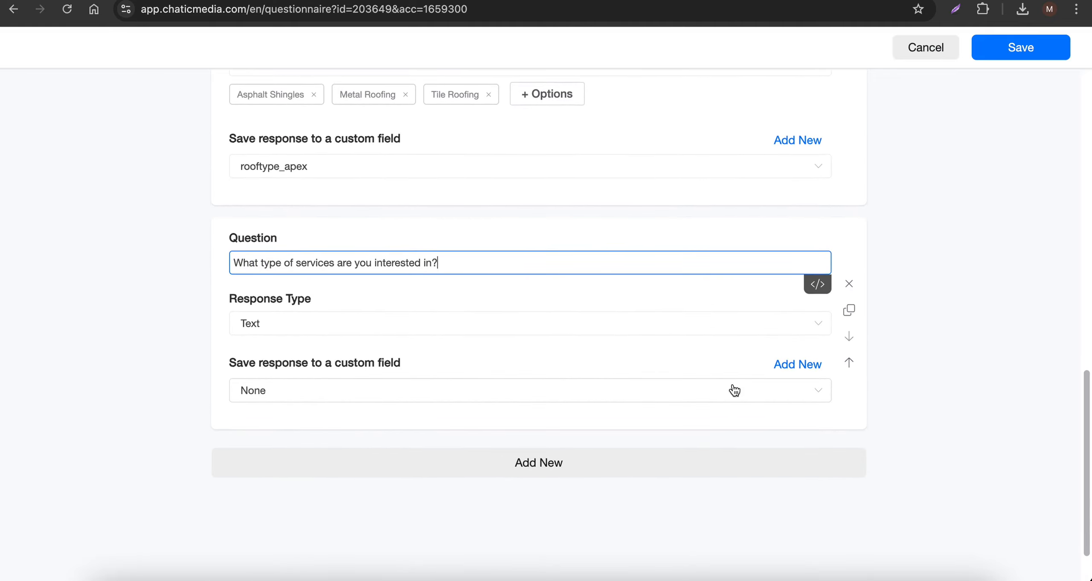
# - Create a custom field named servicetype_apex for saving the services question's response
pyautogui.click(791, 368)
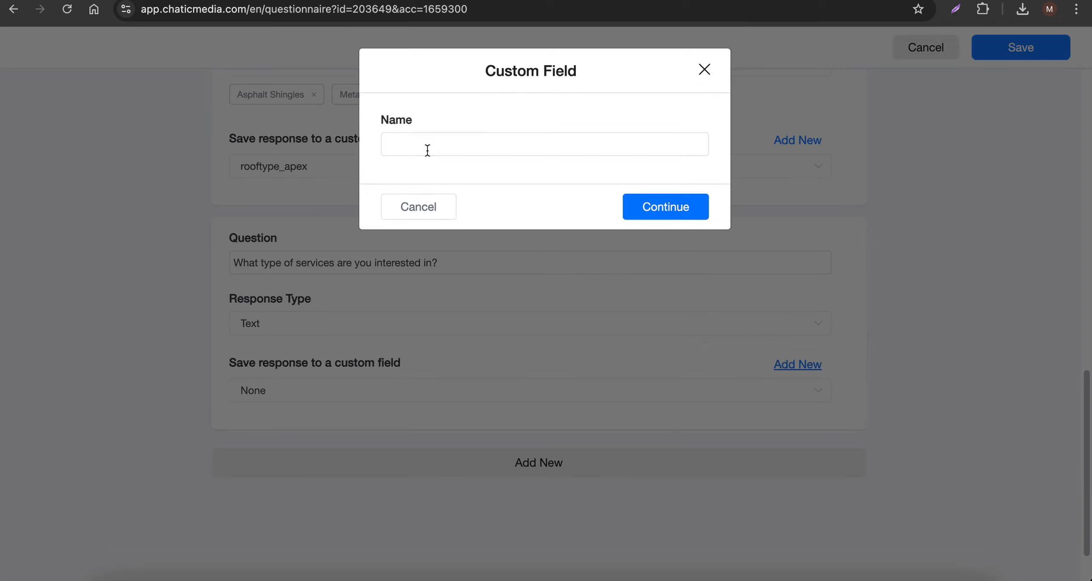
pyautogui.click(428, 150)
pyautogui.write('servicetype_apex')
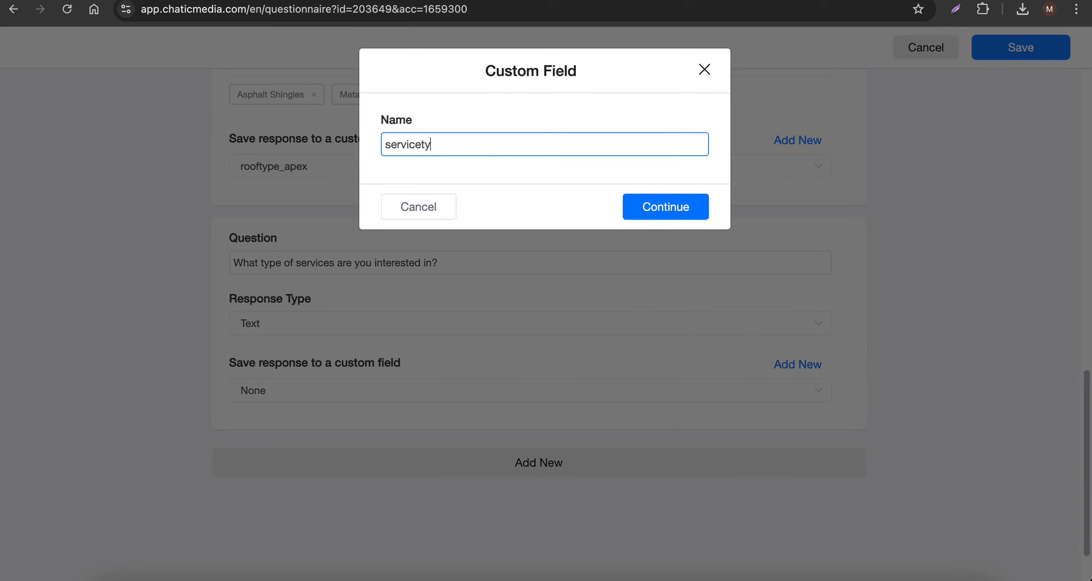
pyautogui.click(694, 223)
pyautogui.scroll(-2, 447, 337)
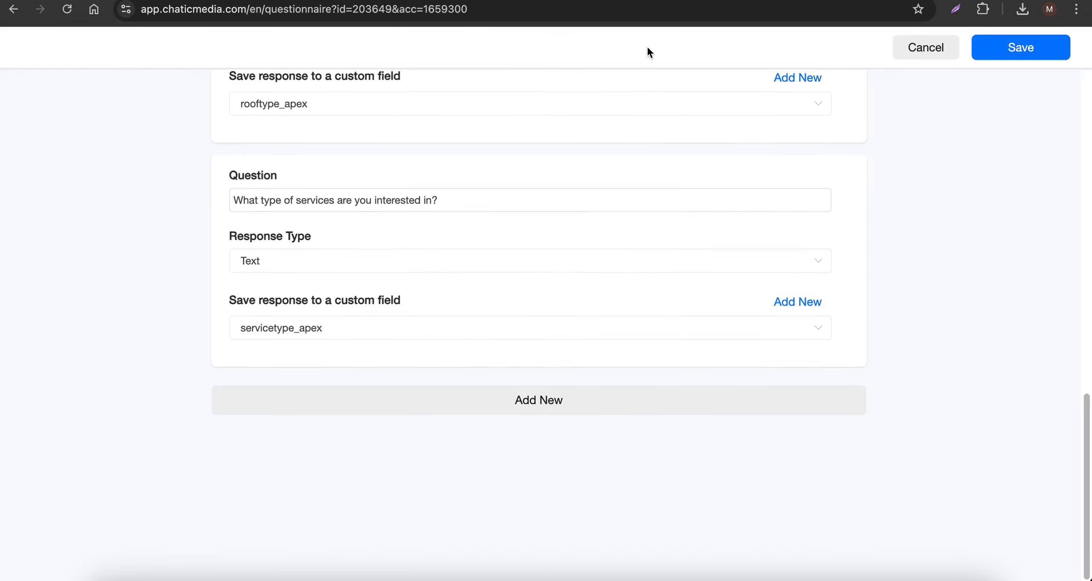
# - Set the services question's response type to Multiple choice and start its first answer option
pyautogui.hotkey('ctrl', 'Tab')
pyautogui.scroll(-1, 288, 452)
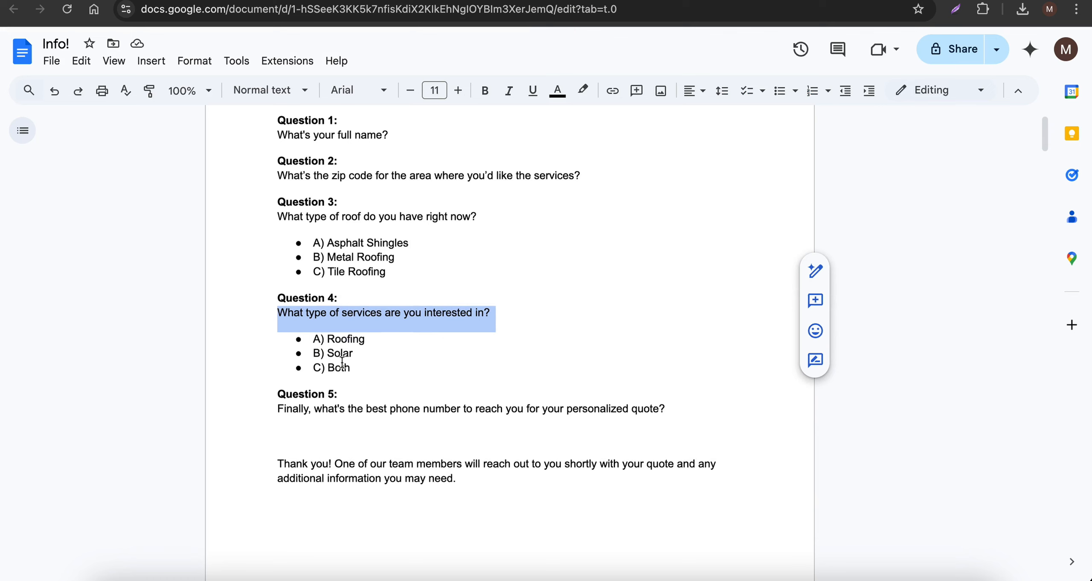
pyautogui.moveTo(361, 368); pyautogui.dragTo(290, 337)
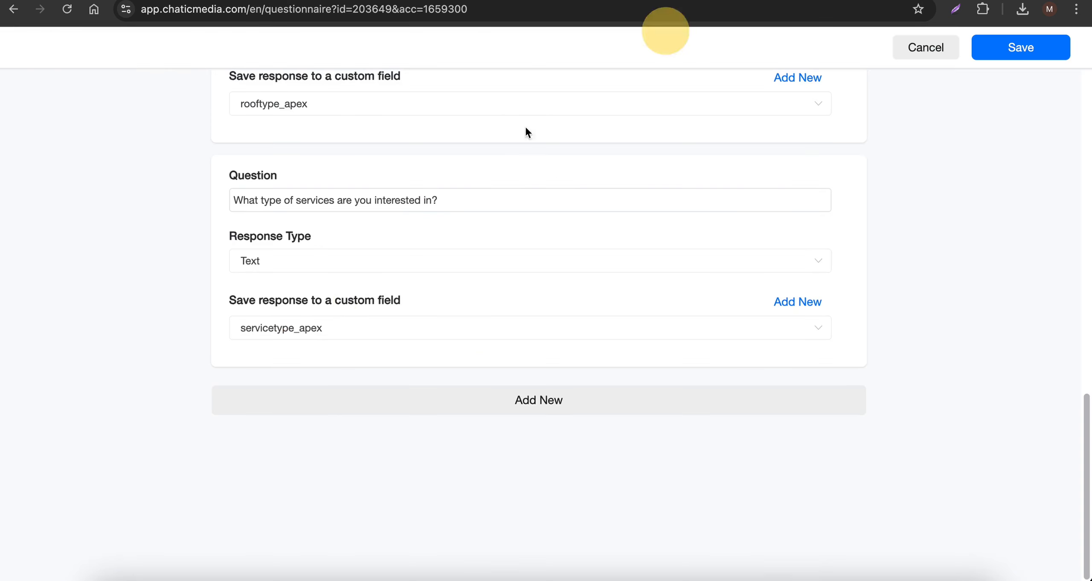
pyautogui.hotkey('ctrl', 'Tab')
pyautogui.click(288, 261)
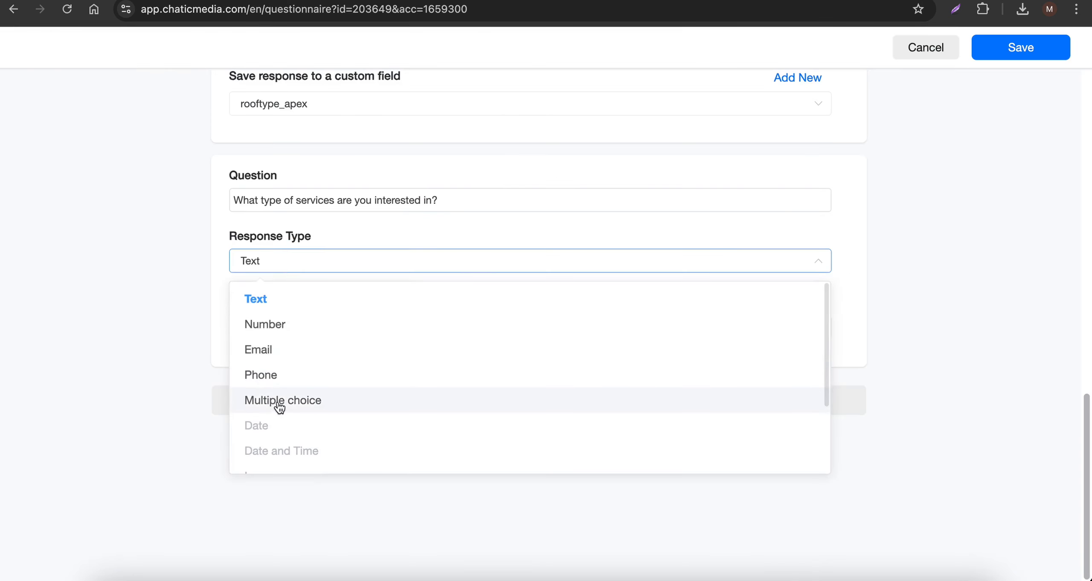
pyautogui.click(298, 388)
pyautogui.click(273, 290)
# - Copy "Roofing" from the Info! document and add it as the services question's first answer option
pyautogui.hotkey('ctrl', 'shift', 'Tab')
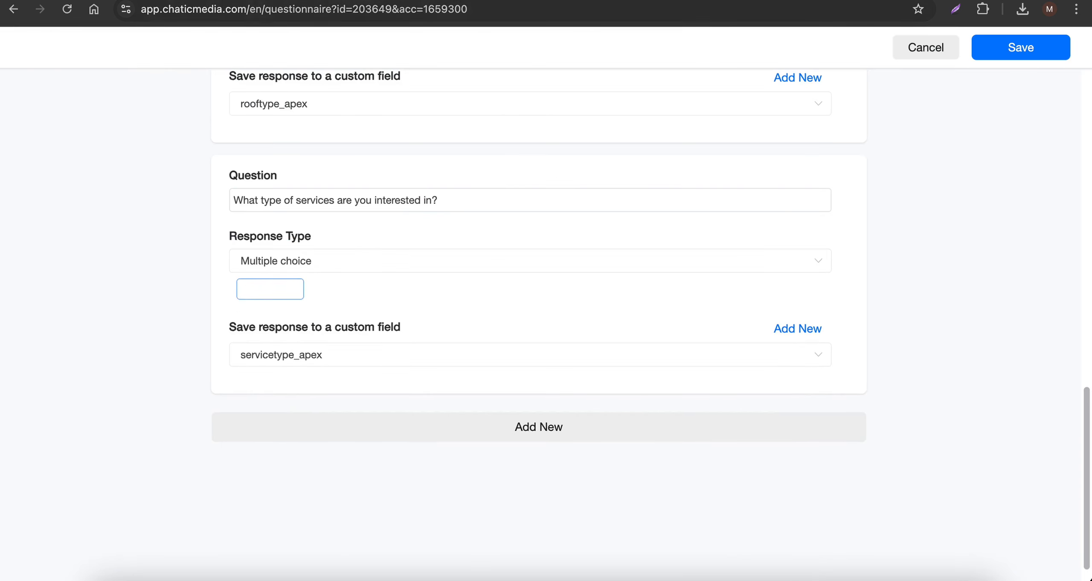
pyautogui.doubleClick(344, 339)
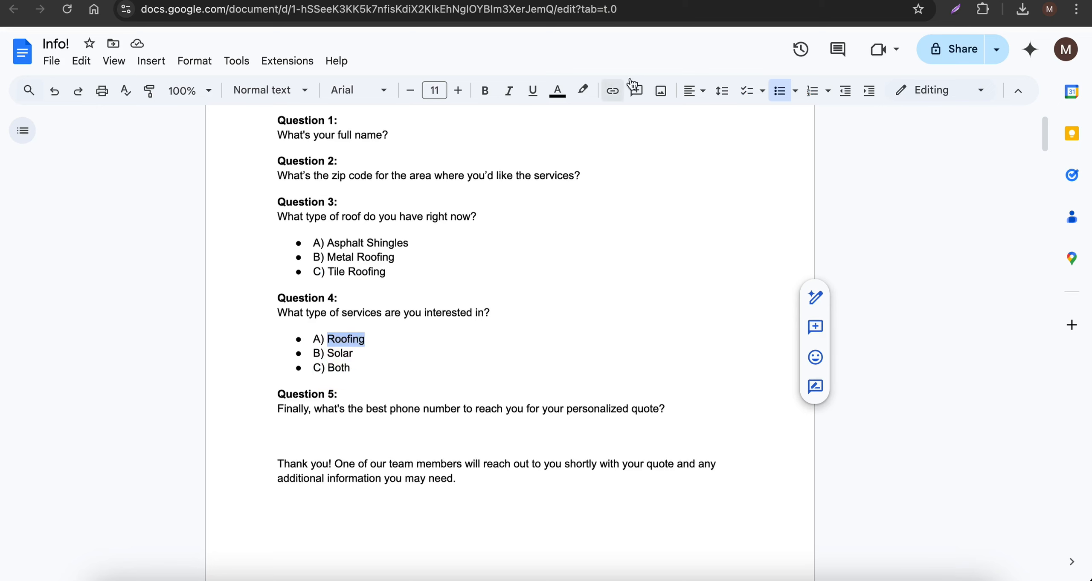
pyautogui.hotkey('ctrl', 'c')
pyautogui.hotkey('ctrl', 'Tab')
pyautogui.click(293, 288)
pyautogui.hotkey('ctrl', 'v')
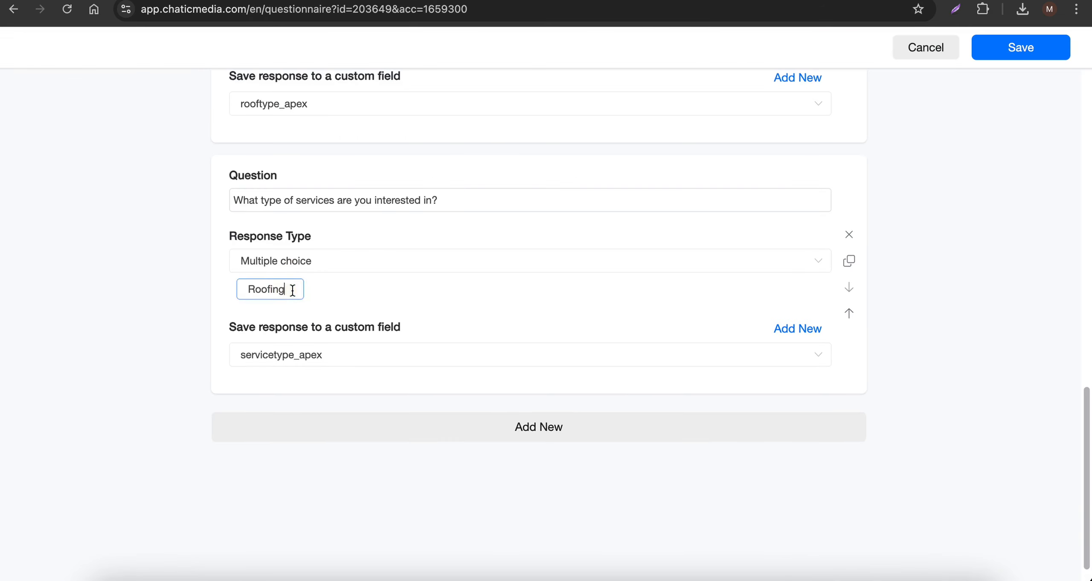
pyautogui.press('Return')
# - Copy "Solar" from the Info! document and add it as the services question's second answer option
pyautogui.hotkey('ctrl', 'shift', 'Tab')
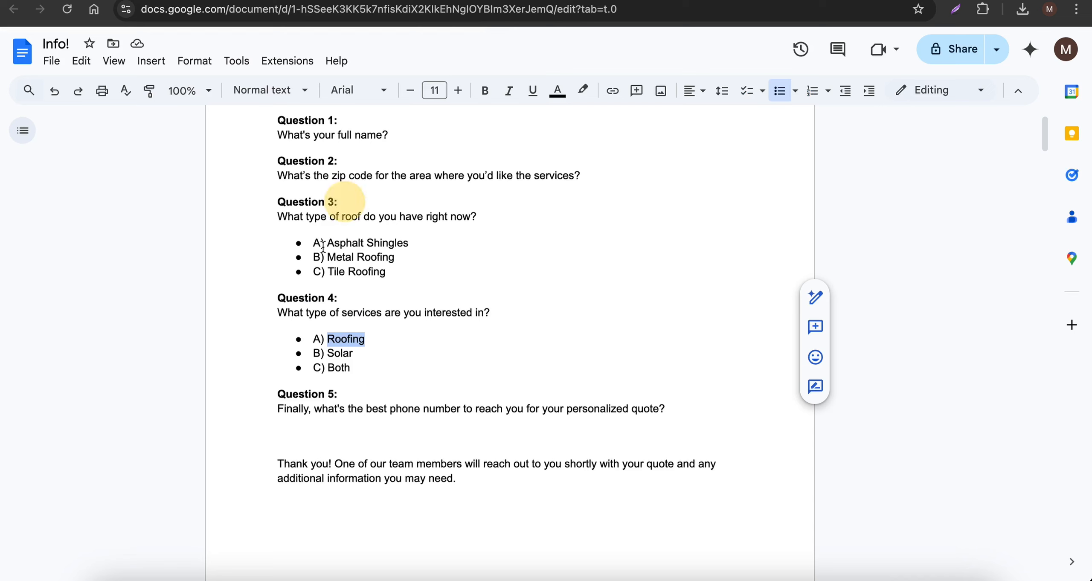
pyautogui.doubleClick(335, 354)
pyautogui.hotkey('ctrl', 'c')
pyautogui.hotkey('ctrl', 'Tab')
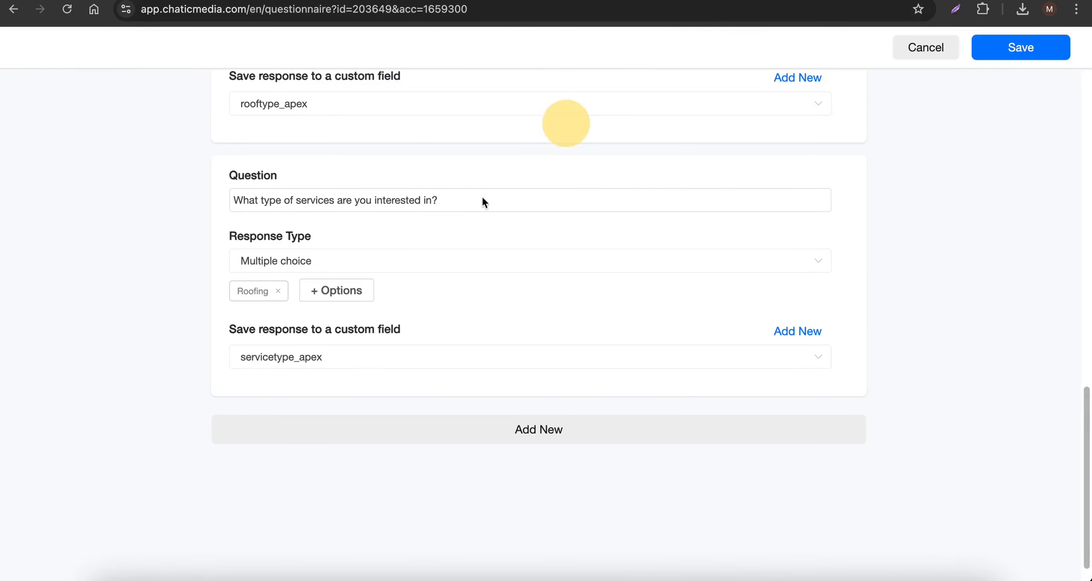
pyautogui.click(353, 294)
pyautogui.hotkey('ctrl', 'v')
pyautogui.press('Return')
# - Copy "Both" from the Info! document and add it as the services question's third answer option
pyautogui.hotkey('ctrl', 'shift', 'Tab')
pyautogui.doubleClick(370, 369)
pyautogui.hotkey('ctrl', 'c')
pyautogui.hotkey('ctrl', 'Tab')
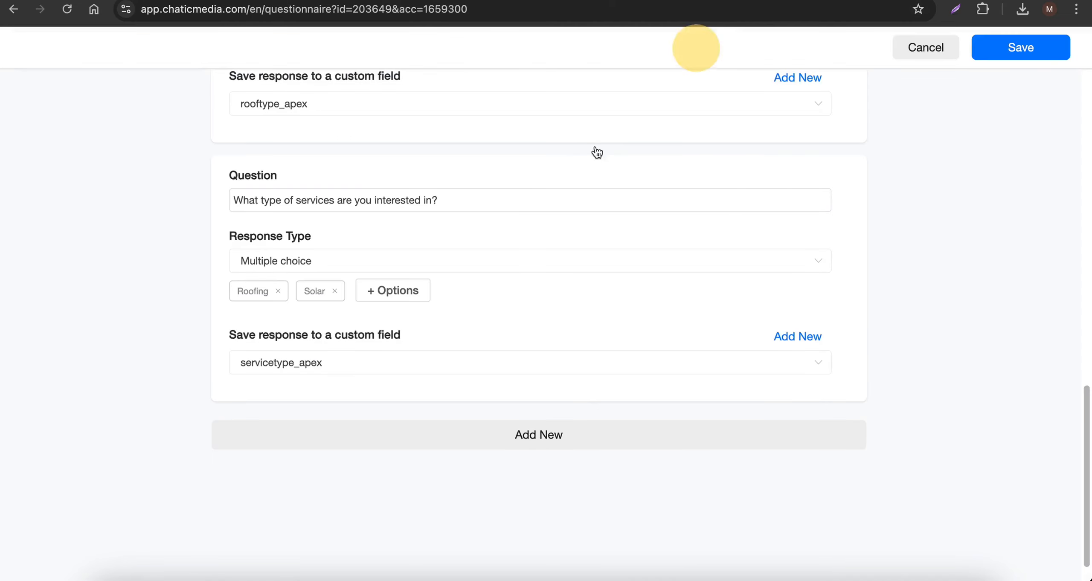
pyautogui.click(409, 295)
pyautogui.hotkey('ctrl', 'v')
pyautogui.press('Return')
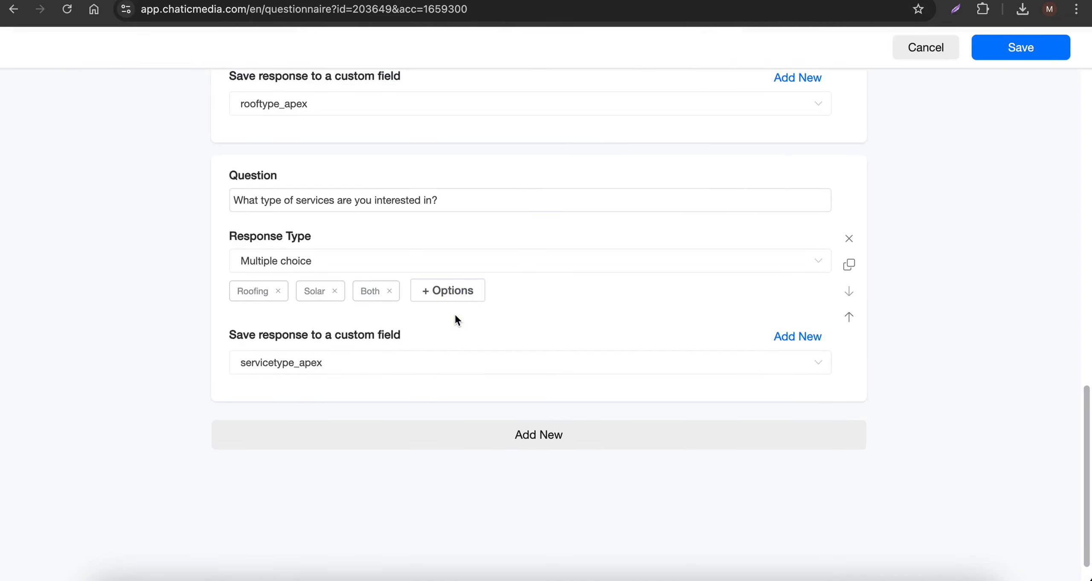
# - Add a fifth question and copy "Finally, what's the best phone number to reach you for your personalized quote?" into it from the Info! document
pyautogui.click(441, 434)
pyautogui.hotkey('ctrl', 'shift', 'Tab')
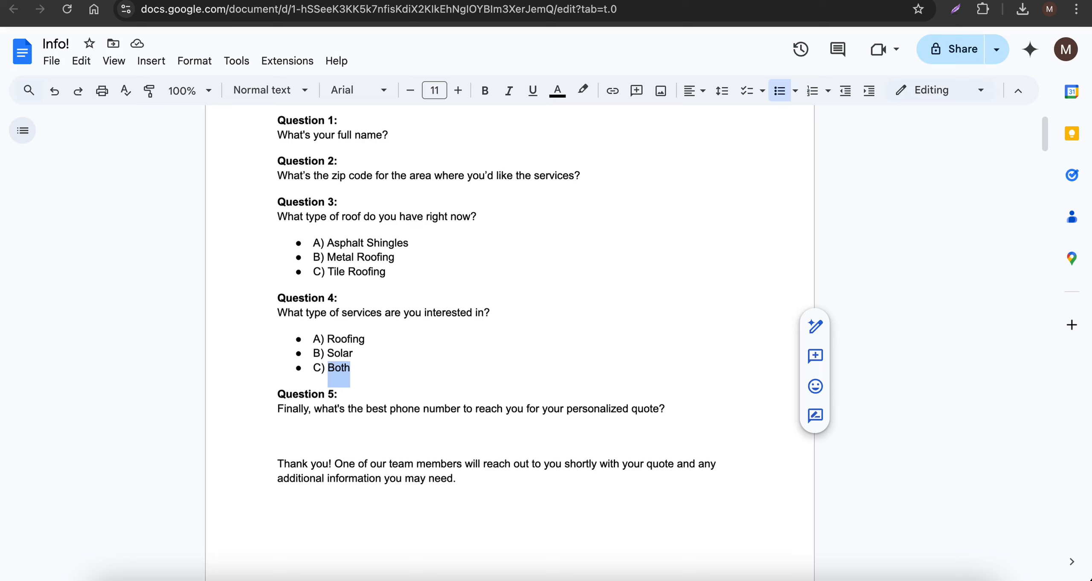
pyautogui.moveTo(264, 415); pyautogui.dragTo(519, 405)
pyautogui.click(665, 406)
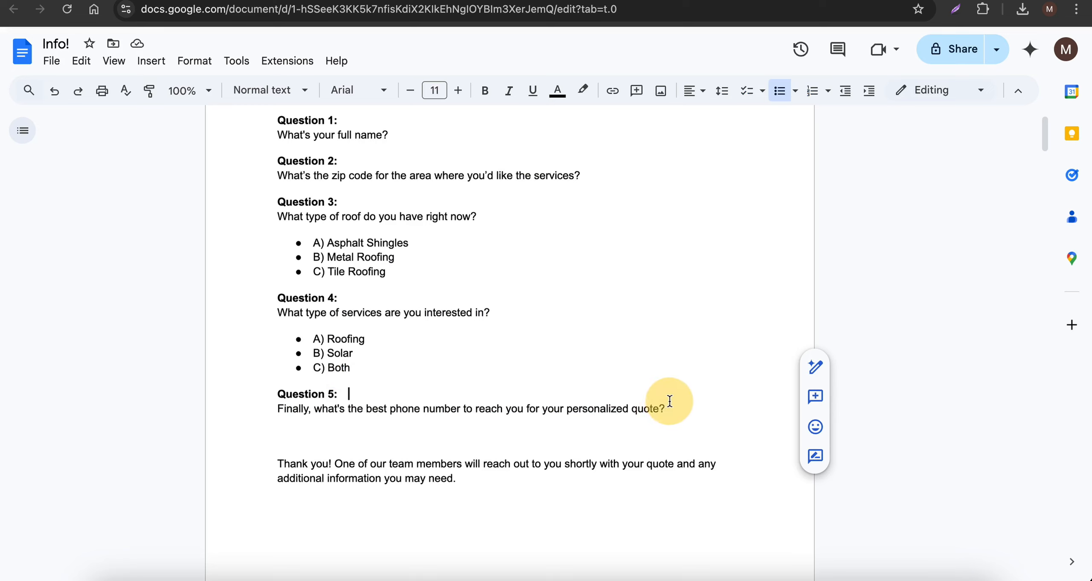
pyautogui.tripleClick(672, 405)
pyautogui.hotkey('ctrl', 'c')
pyautogui.hotkey('ctrl', 'Tab')
pyautogui.click(285, 457)
pyautogui.hotkey('ctrl', 'v')
pyautogui.scroll(-4, 286, 451)
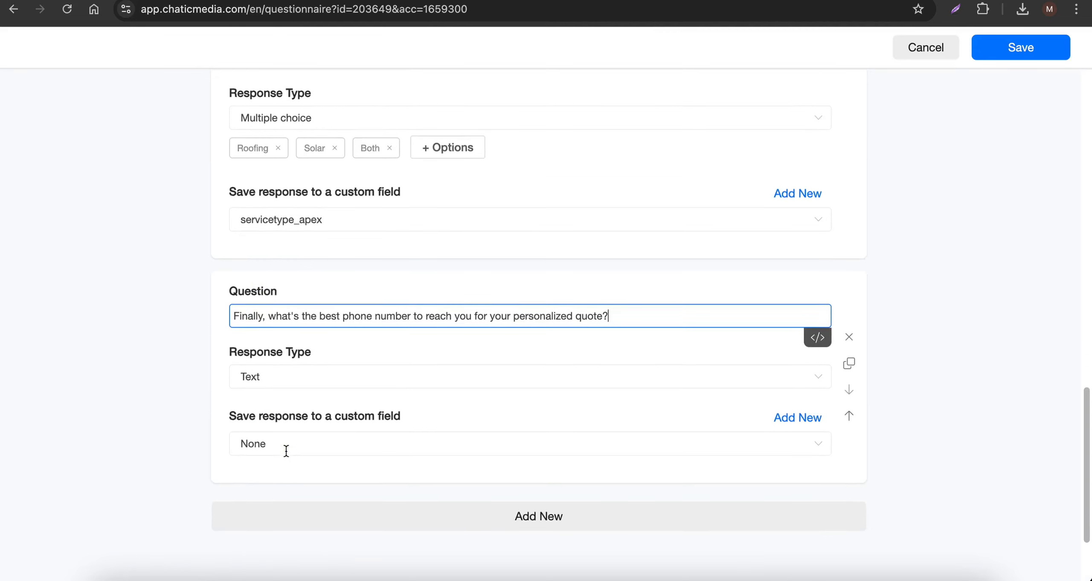
# - Set the phone number question's response type to Phone and save its response to the Phone field
pyautogui.click(325, 356)
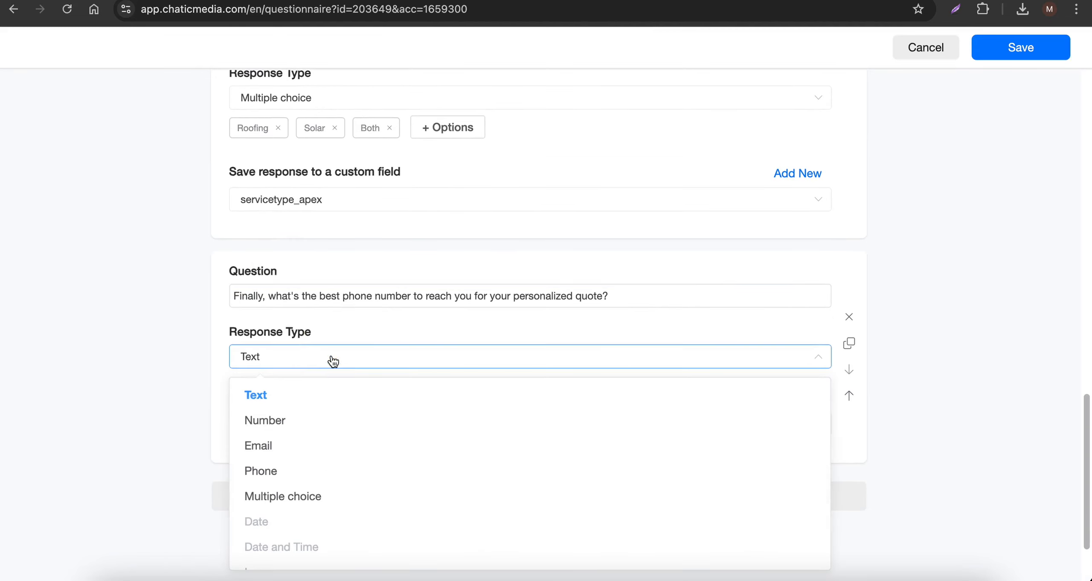
pyautogui.click(276, 473)
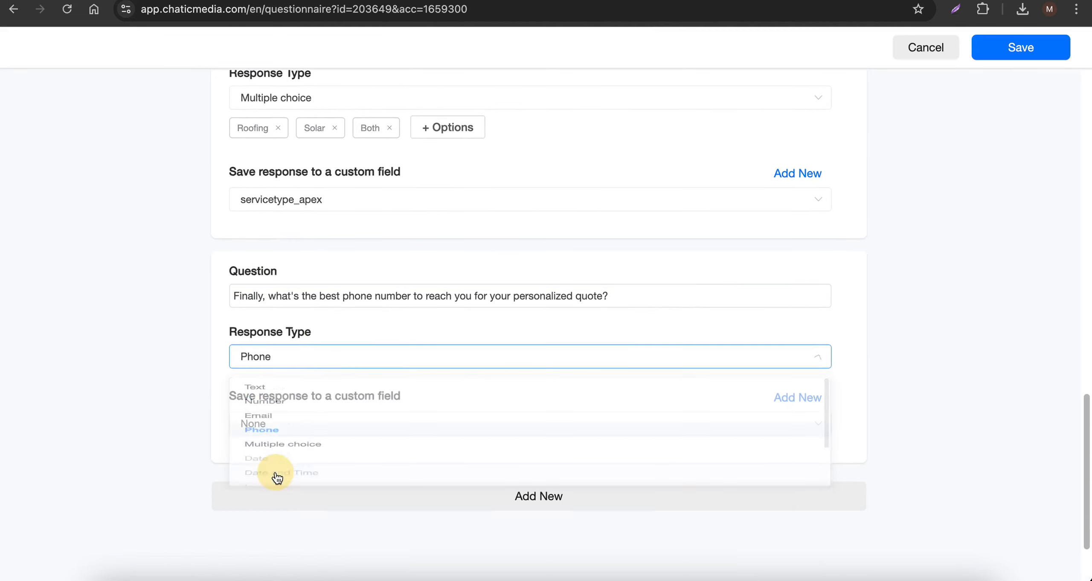
pyautogui.click(329, 429)
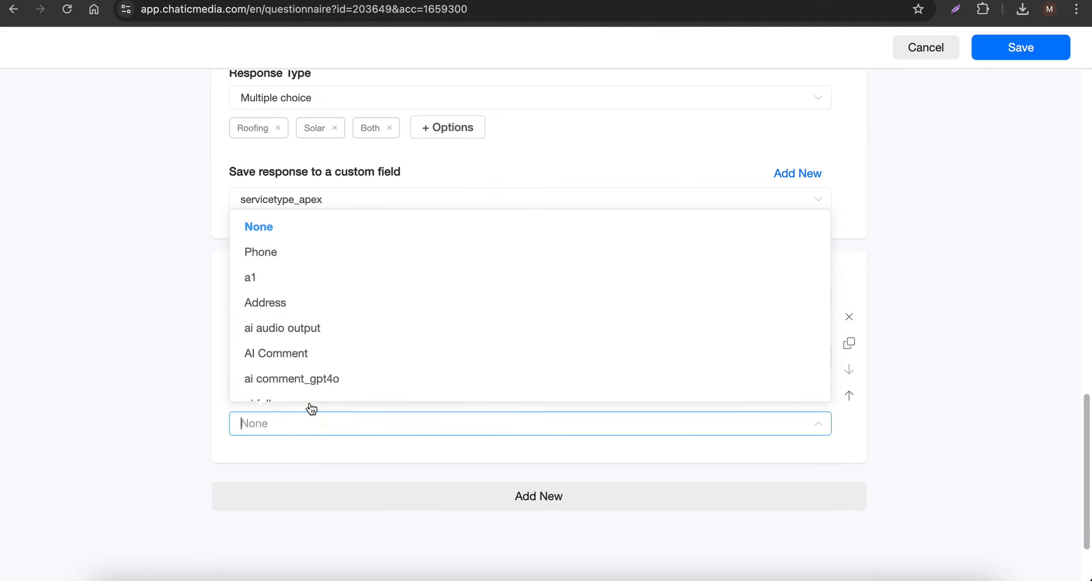
pyautogui.click(289, 258)
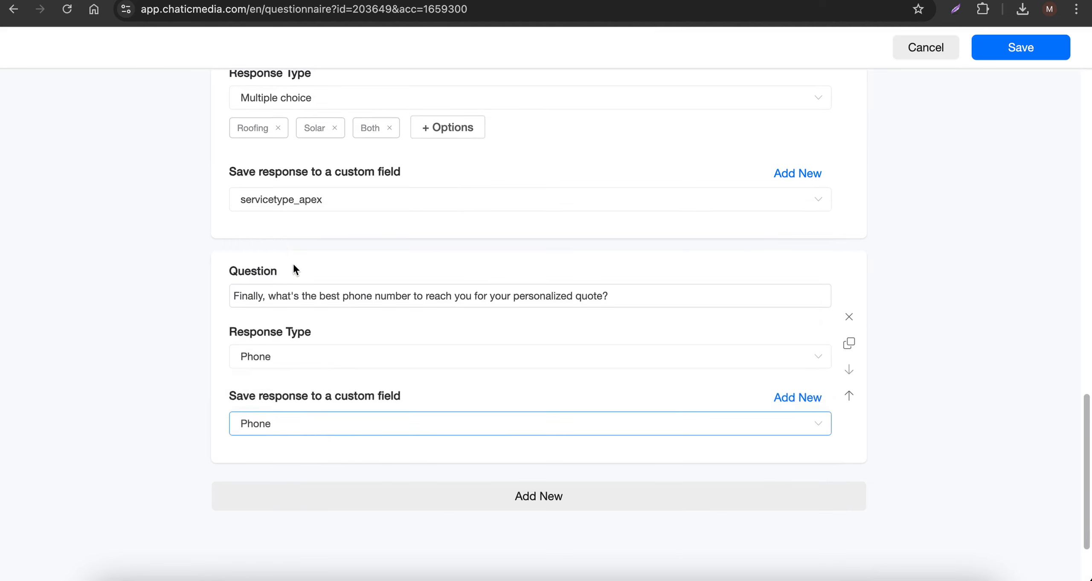
# - Review all five questions and save the questionnaire
pyautogui.scroll(2, 396, 384)
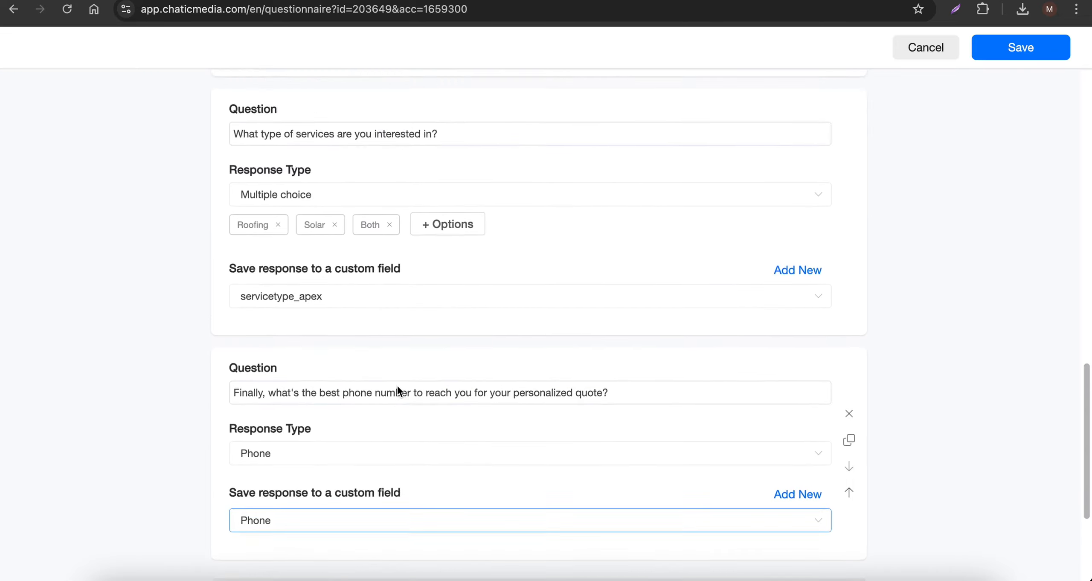
pyautogui.scroll(-3, 397, 384)
pyautogui.scroll(20, 412, 376)
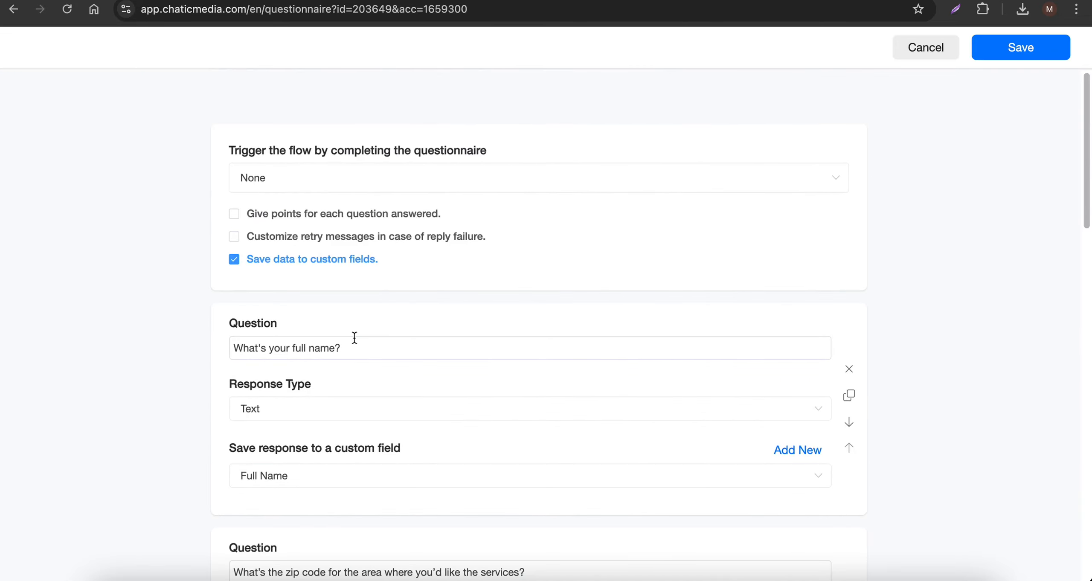
pyautogui.scroll(-20, 354, 337)
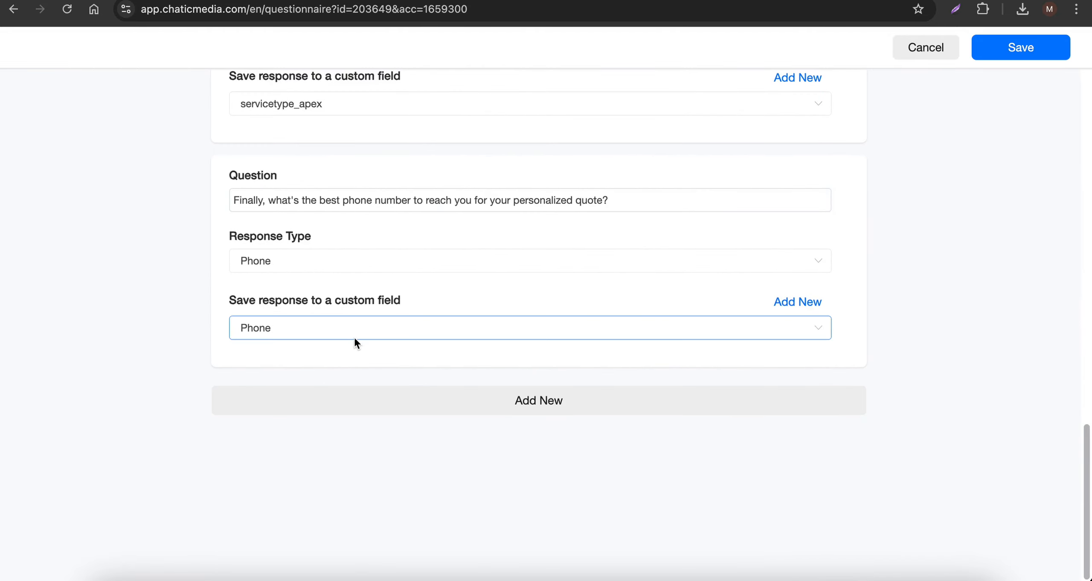
pyautogui.scroll(12, 355, 337)
pyautogui.scroll(5, 358, 339)
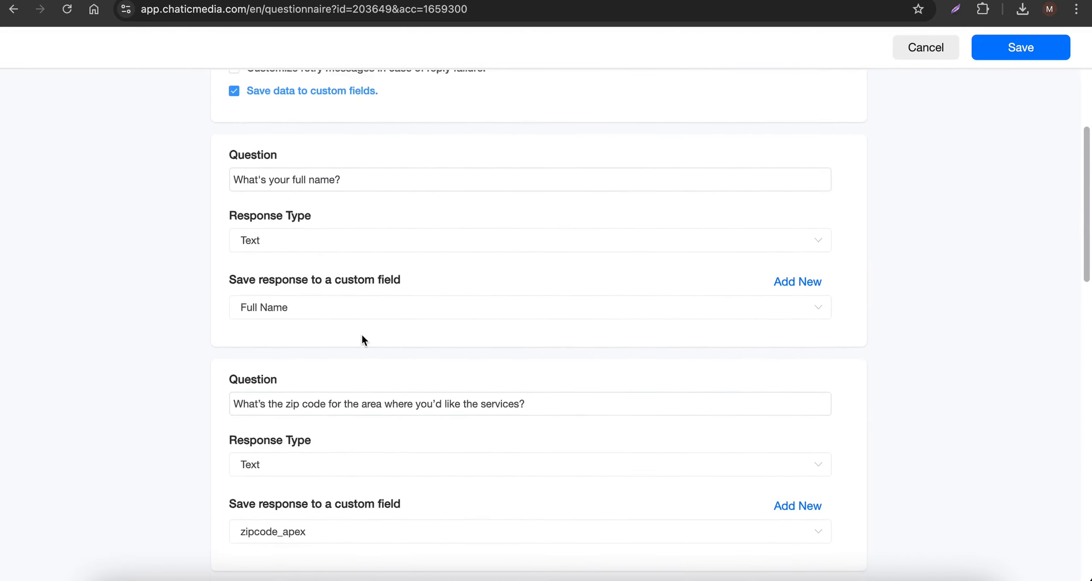
pyautogui.click(1045, 49)
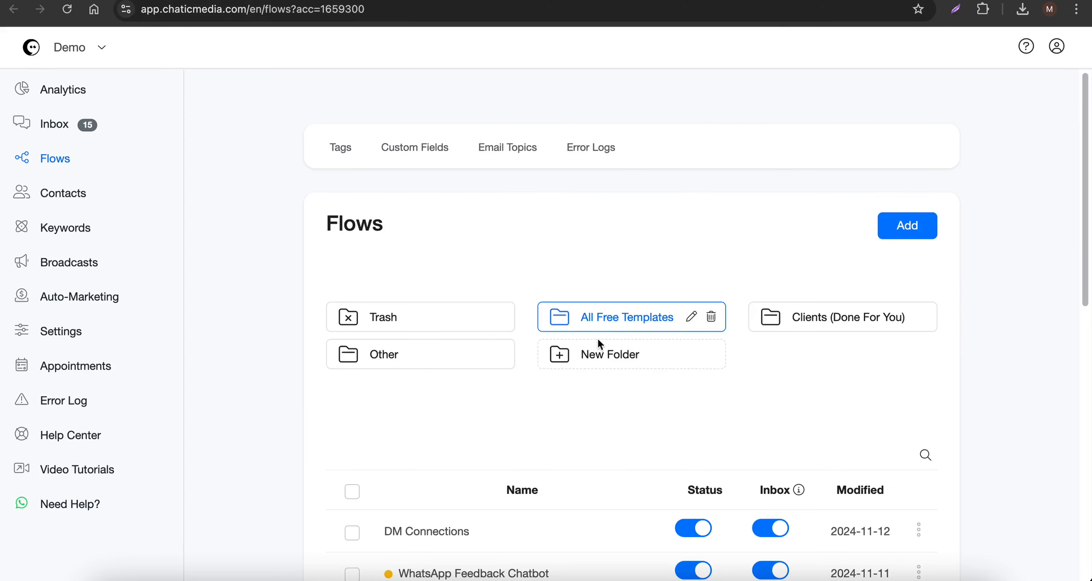
# - Create a flow named "Apex Roofing Solutions Lead Capture - Start Quiz", copying the quiz title from the Info! document
pyautogui.scroll(-1, 850, 229)
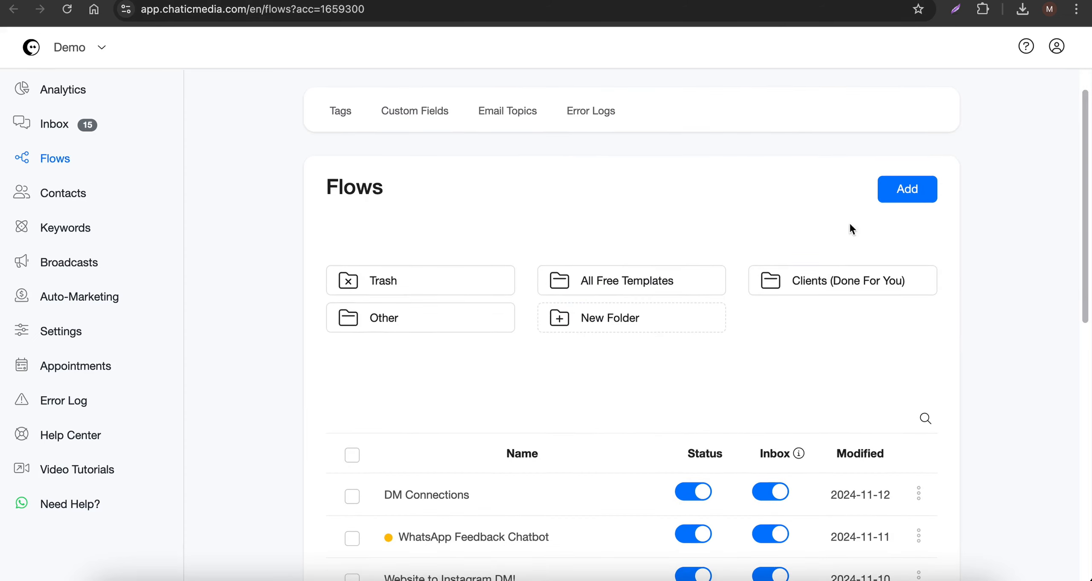
pyautogui.click(902, 197)
pyautogui.click(448, 1)
pyautogui.scroll(3, 350, 166)
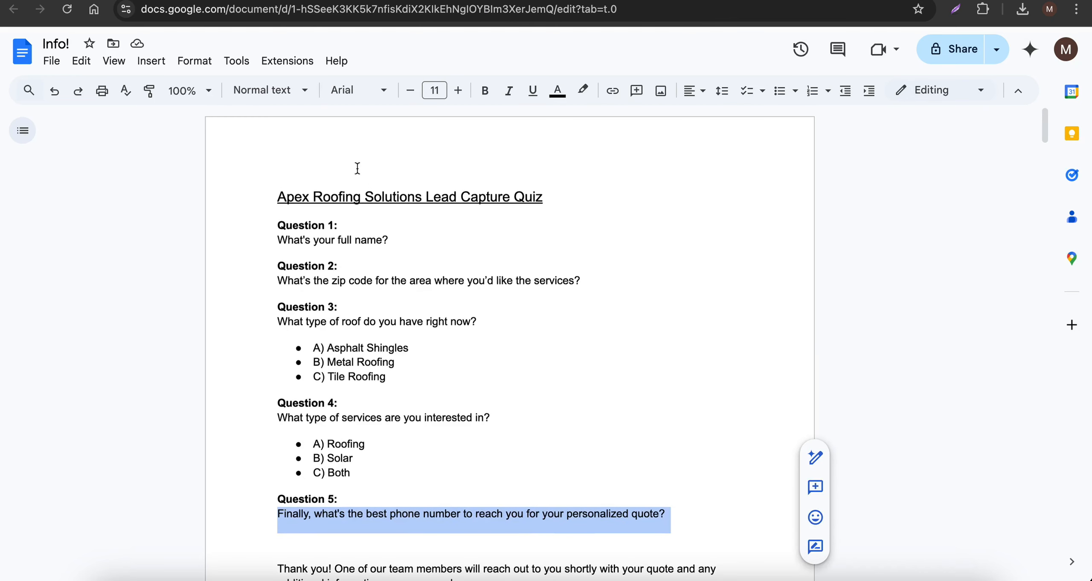
pyautogui.moveTo(281, 196); pyautogui.dragTo(543, 197)
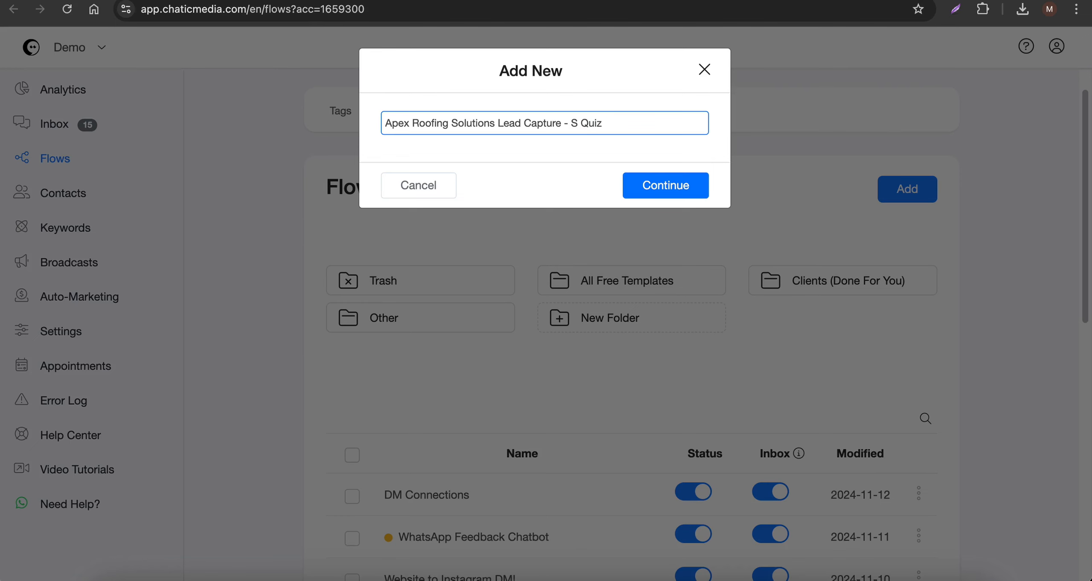
pyautogui.write('tart Quiz')
pyautogui.moveTo(616, 121); pyautogui.dragTo(353, 126)
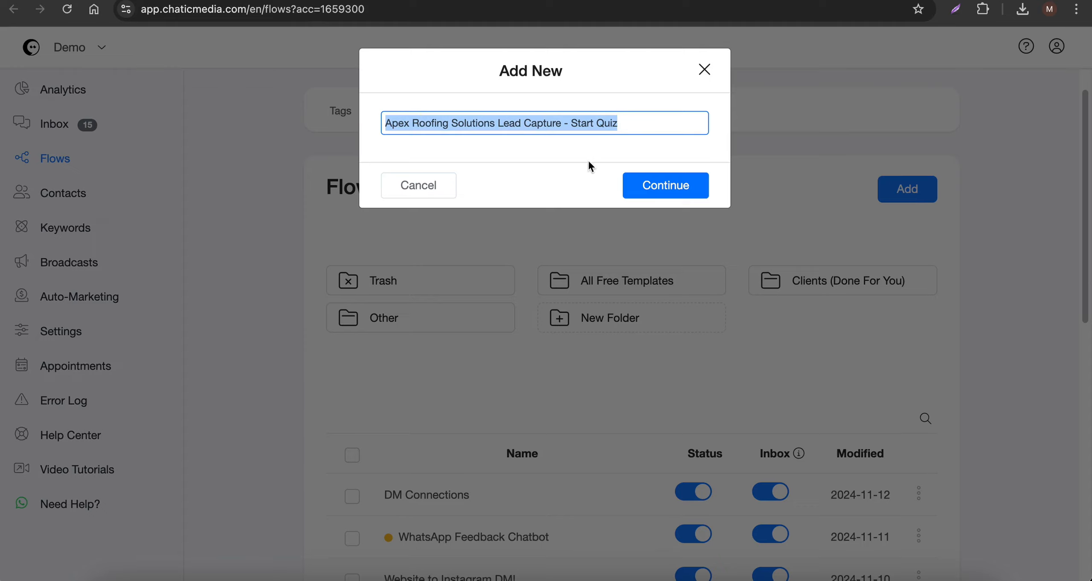
pyautogui.click(653, 190)
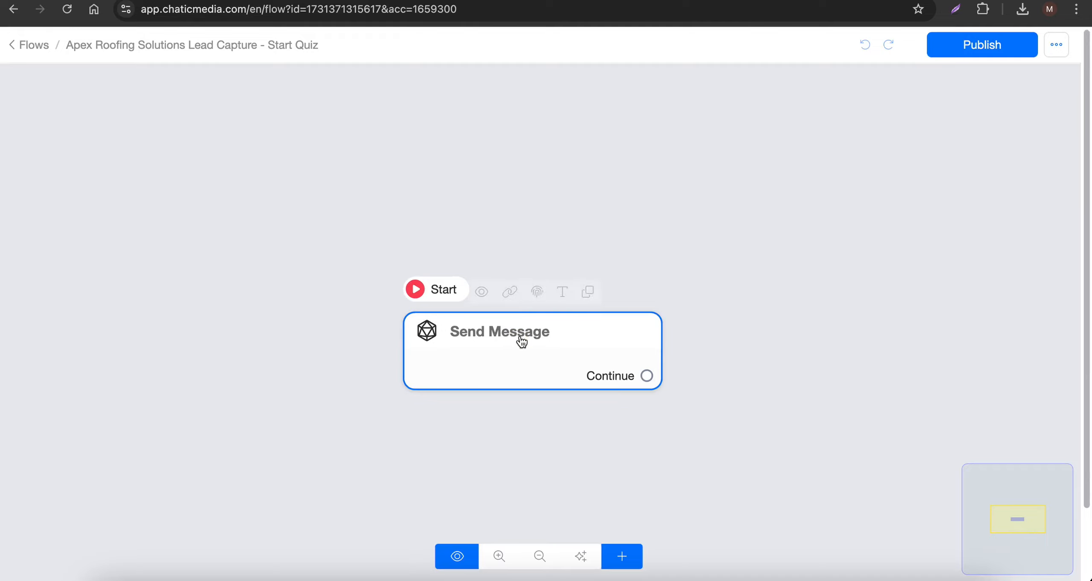
# - Add a text to the Send Message block reading "Thanks for your interest. Just tap the button below to request a quote"
pyautogui.click(518, 339)
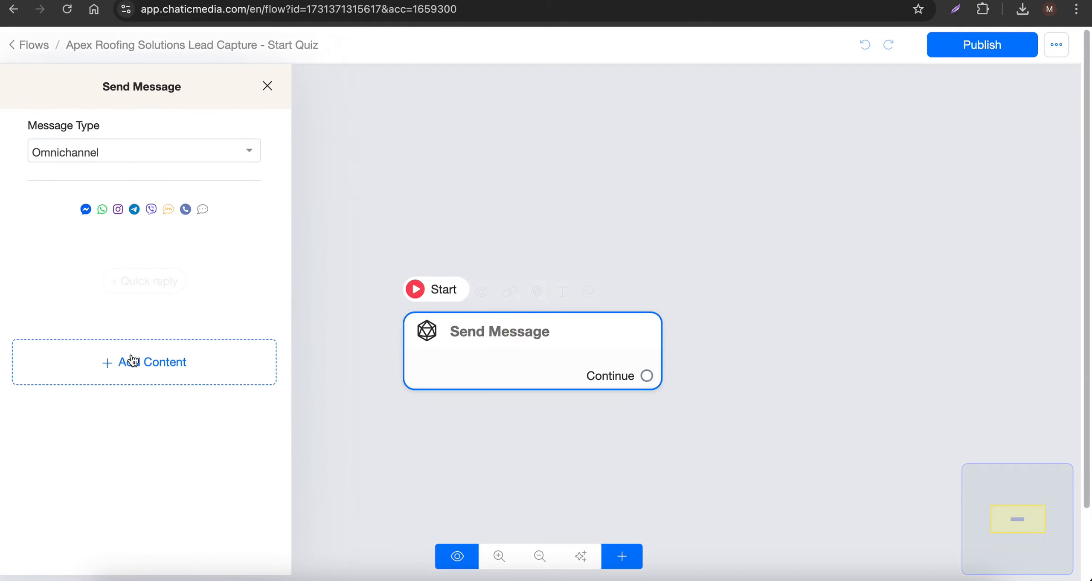
pyautogui.click(134, 361)
pyautogui.click(41, 242)
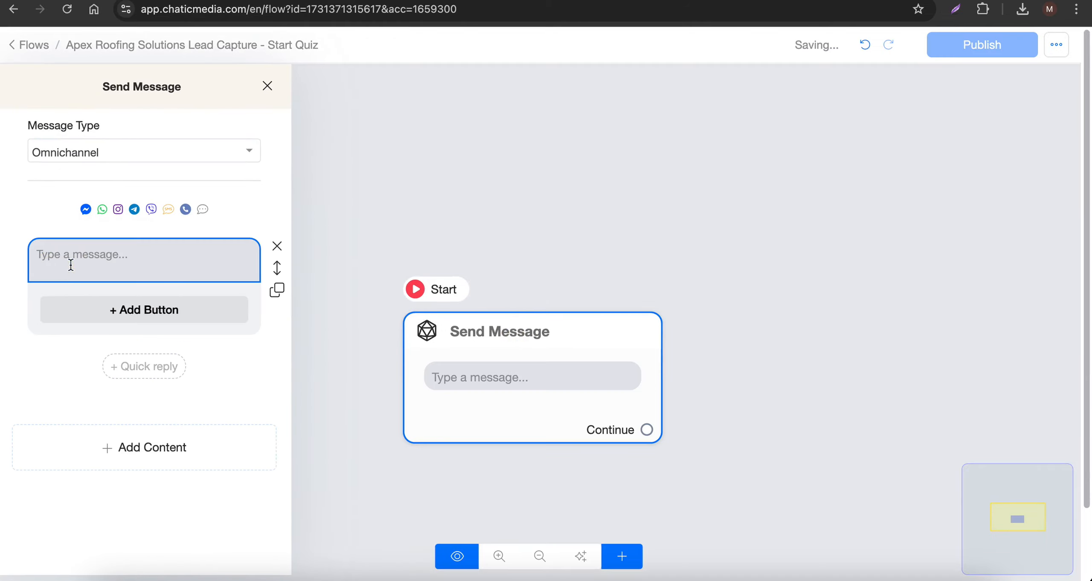
pyautogui.write('Thanks for yo')
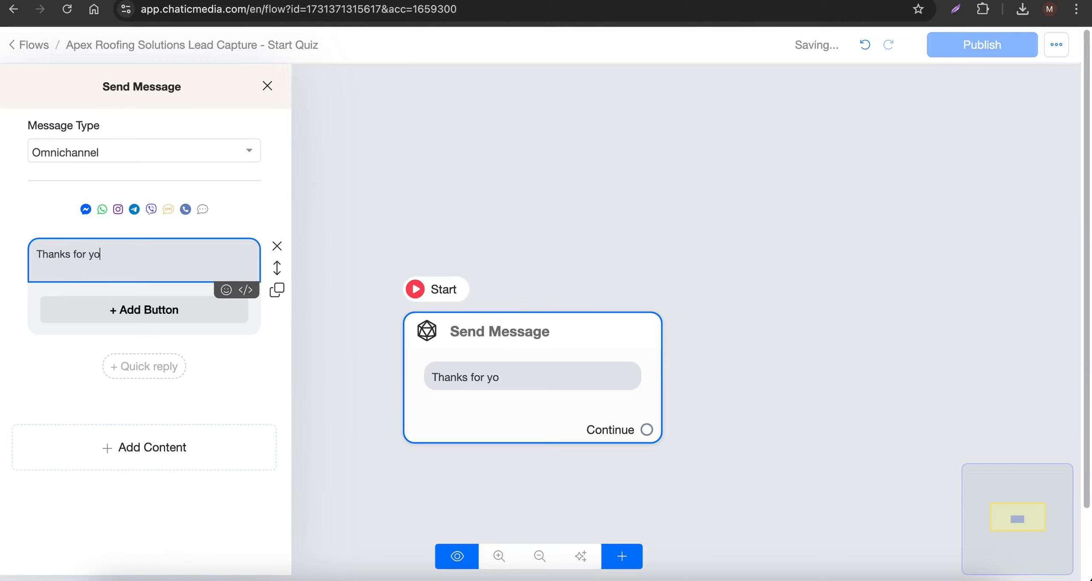
pyautogui.write('ur interest. Just tap the but')
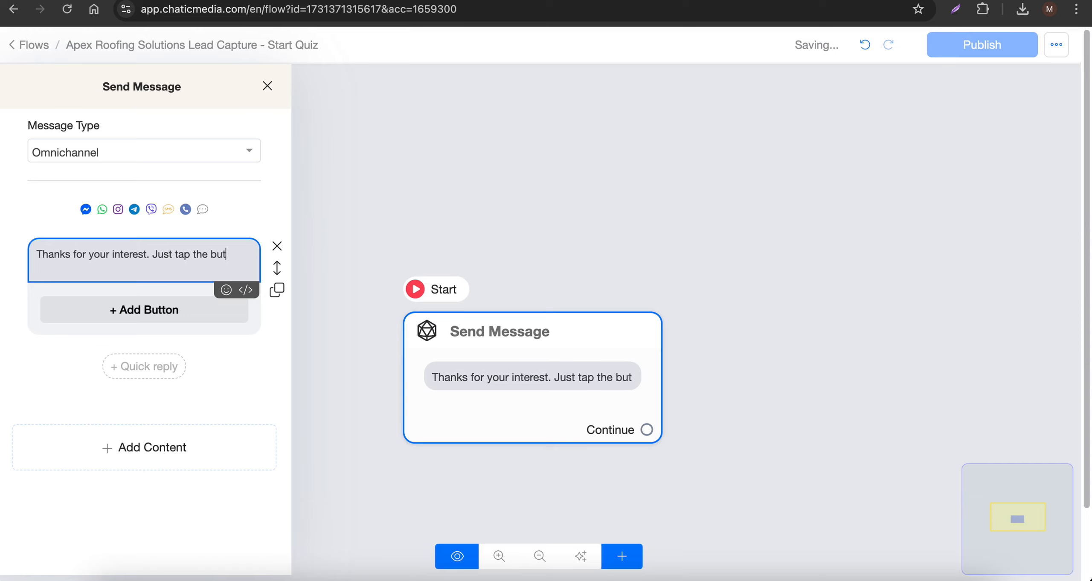
pyautogui.write('tob below to request a quote')
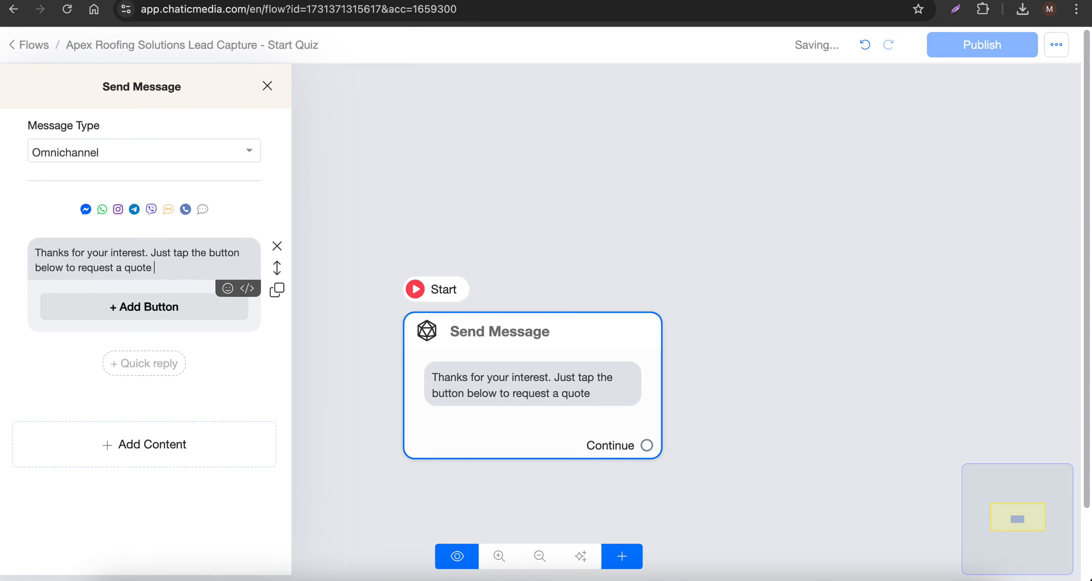
# - Append the pointing-down hand emoji to the end of the quote request message
pyautogui.click(227, 290)
pyautogui.click(25, 381)
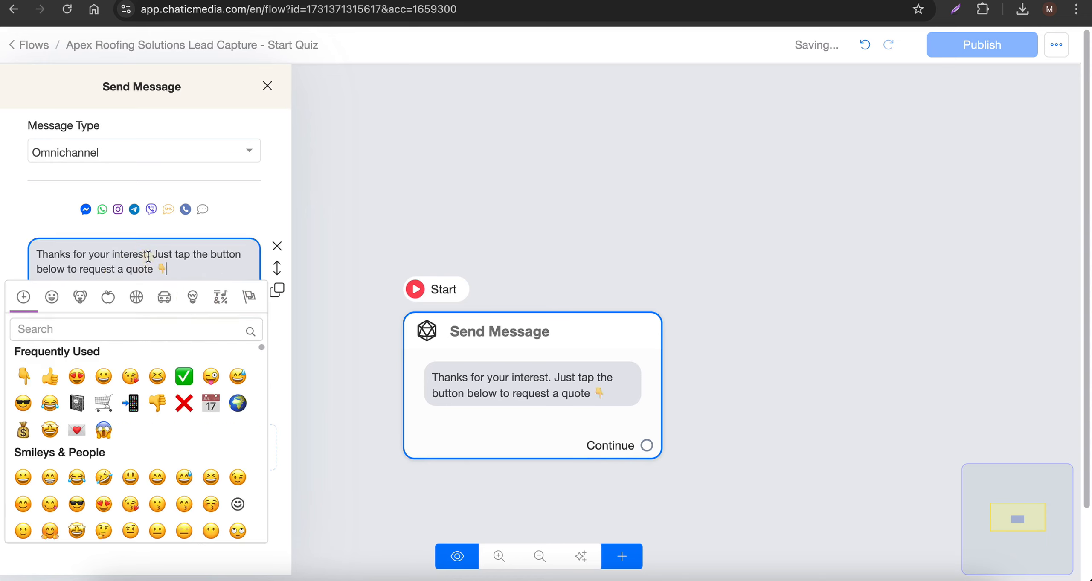
pyautogui.click(162, 257)
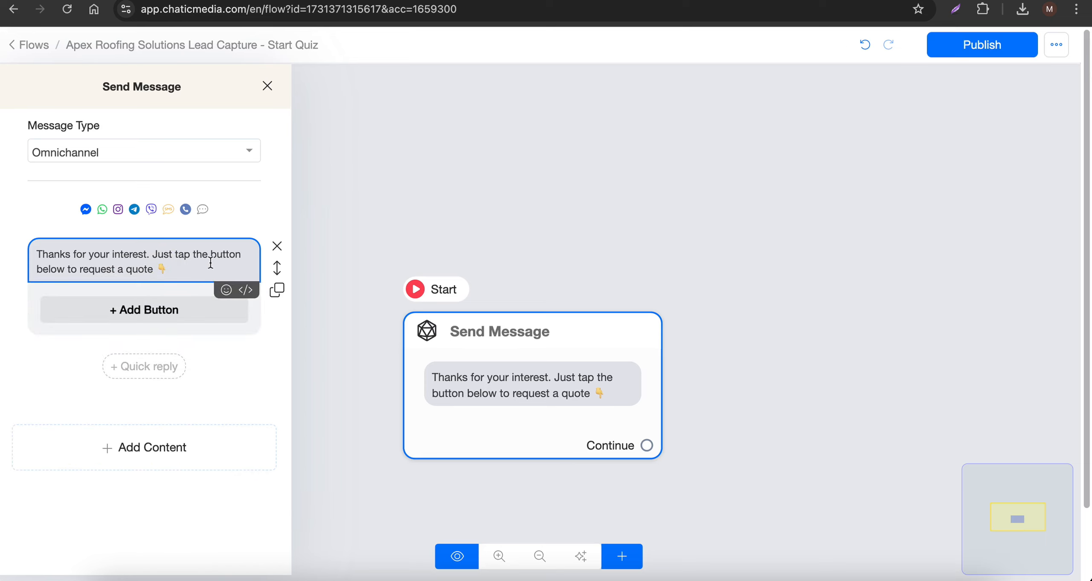
# - Add a button labelled "Start Quote Request" to the message and set it to perform an action
pyautogui.click(128, 309)
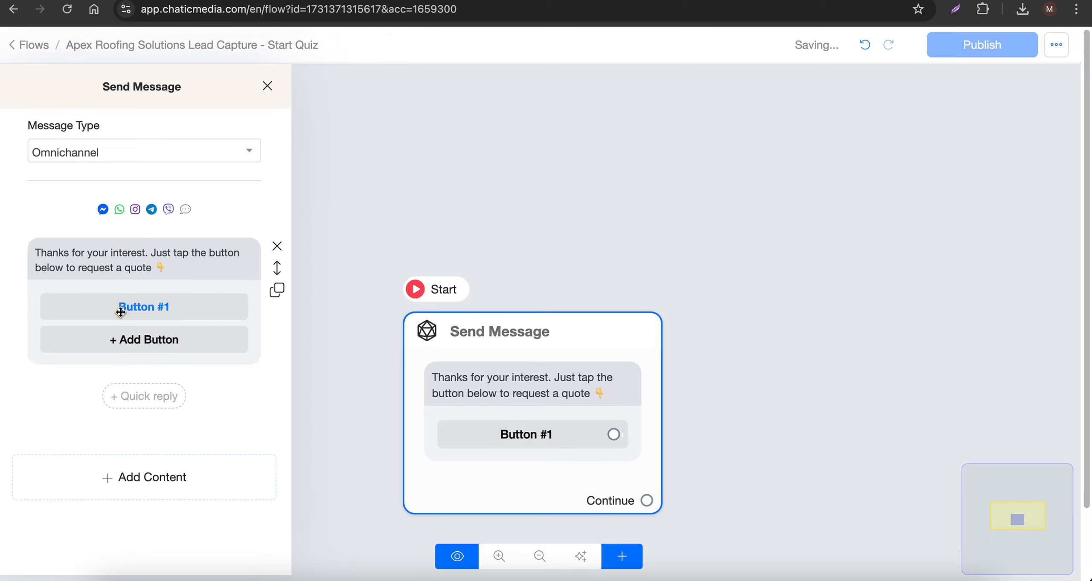
pyautogui.tripleClick(382, 126)
pyautogui.write('Star')
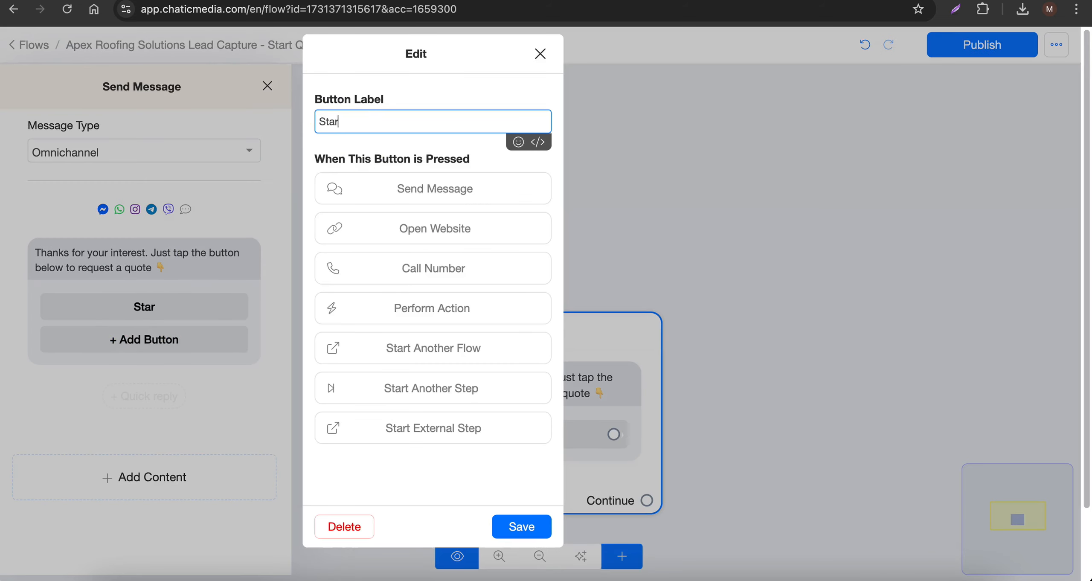
pyautogui.write('t Quote')
pyautogui.press('BackSpace')
pyautogui.write('te Request')
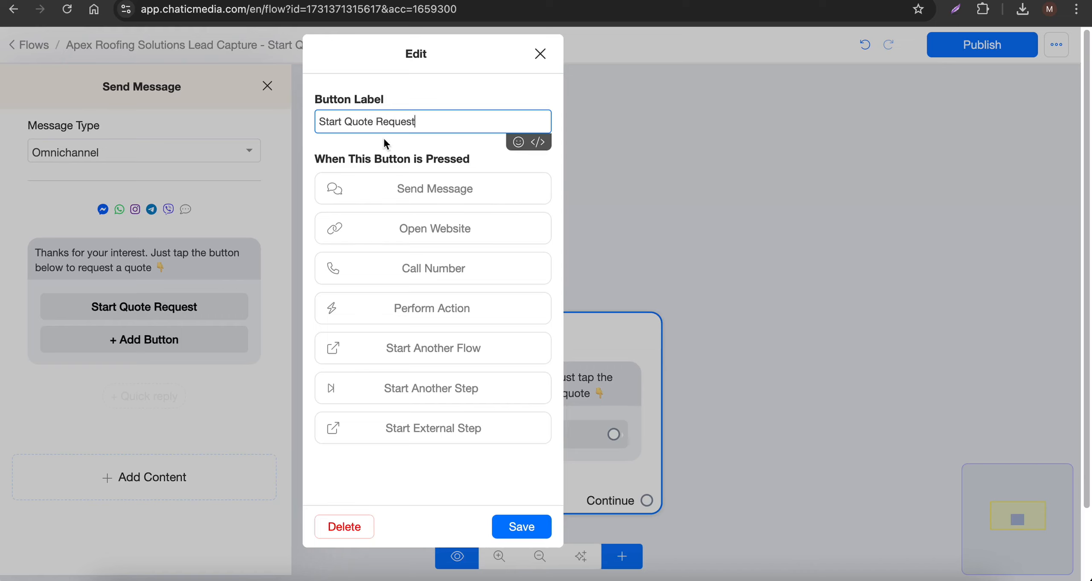
pyautogui.moveTo(435, 121); pyautogui.dragTo(281, 108)
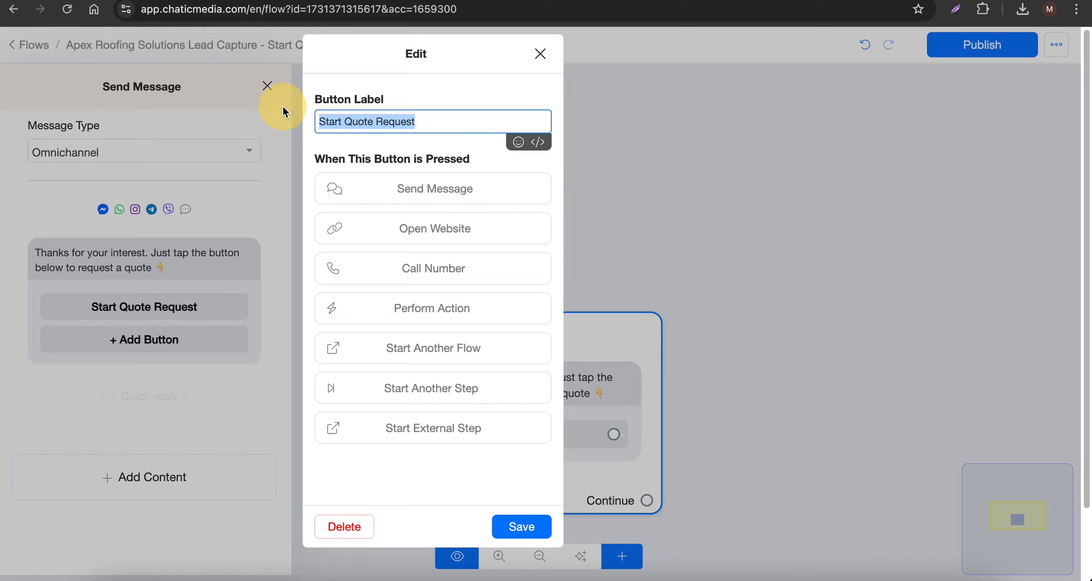
pyautogui.click(417, 314)
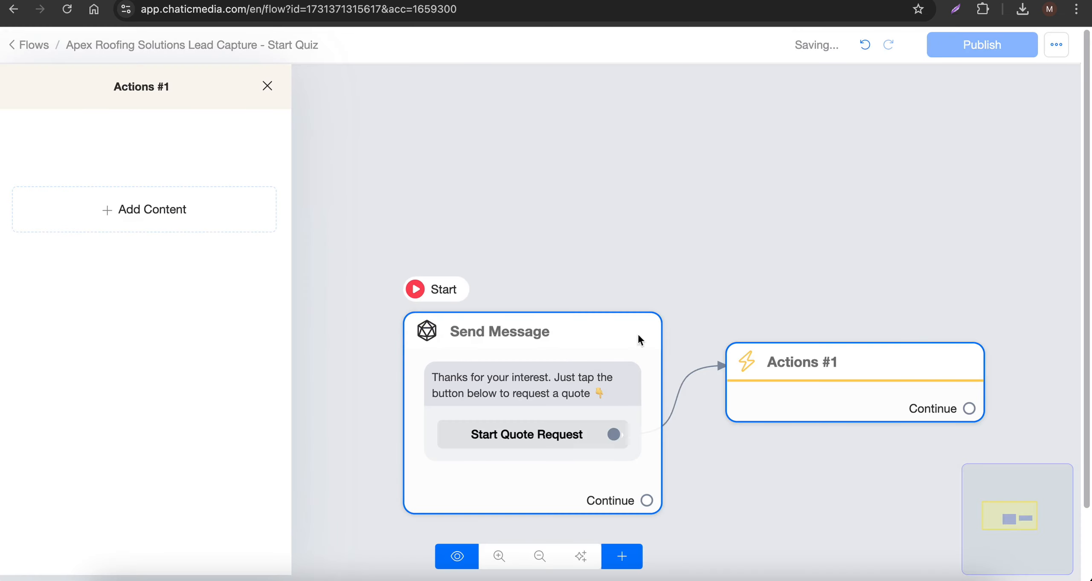
# - Add a Start questionnaire action to the Actions #1 block, choosing the Apex Roofing Solutions Lead Capture Quiz
pyautogui.click(793, 368)
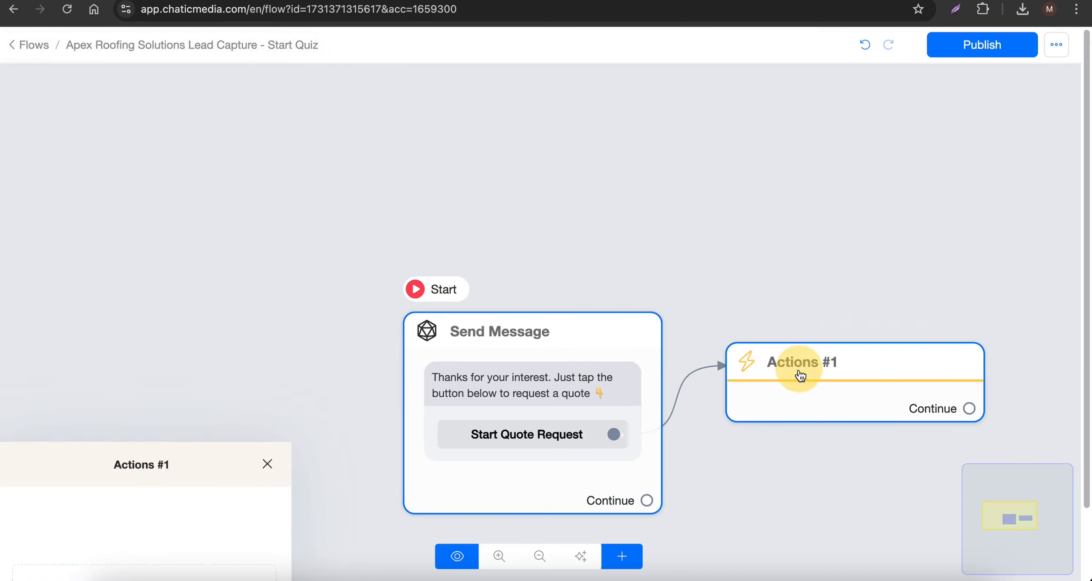
pyautogui.click(793, 368)
pyautogui.click(120, 205)
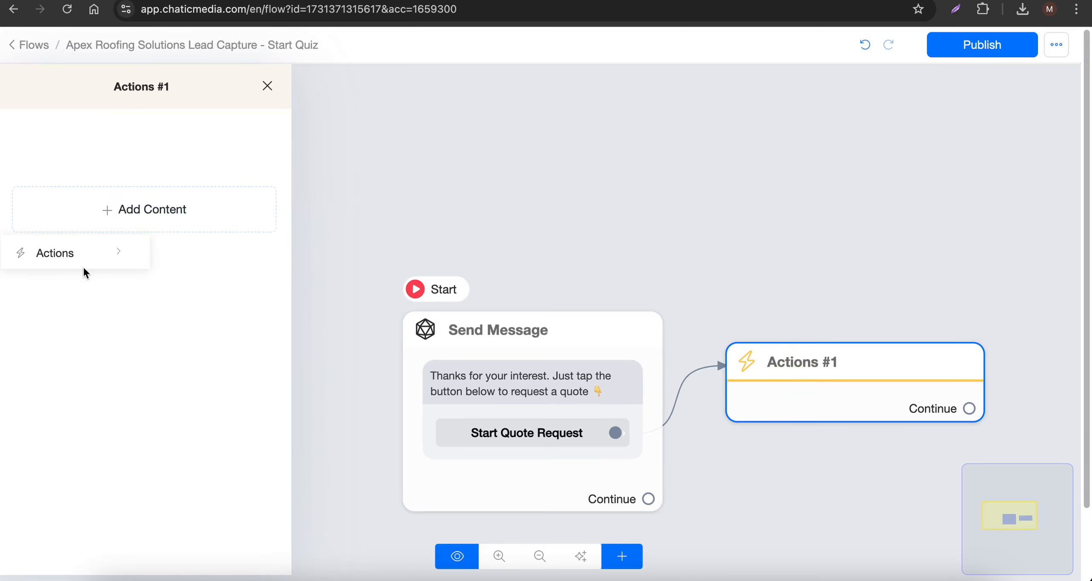
pyautogui.click(108, 251)
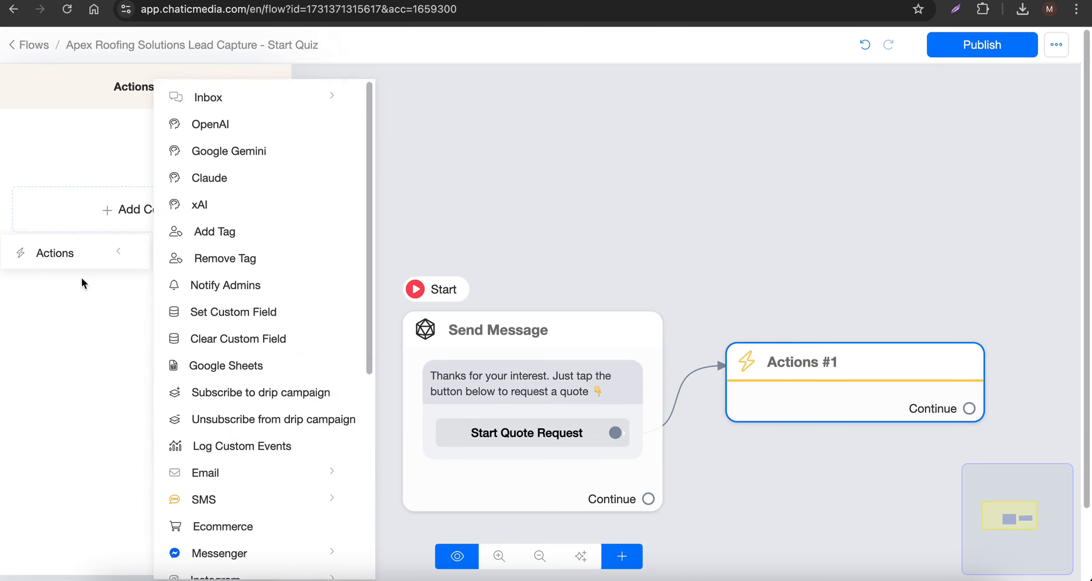
pyautogui.scroll(-8, 275, 446)
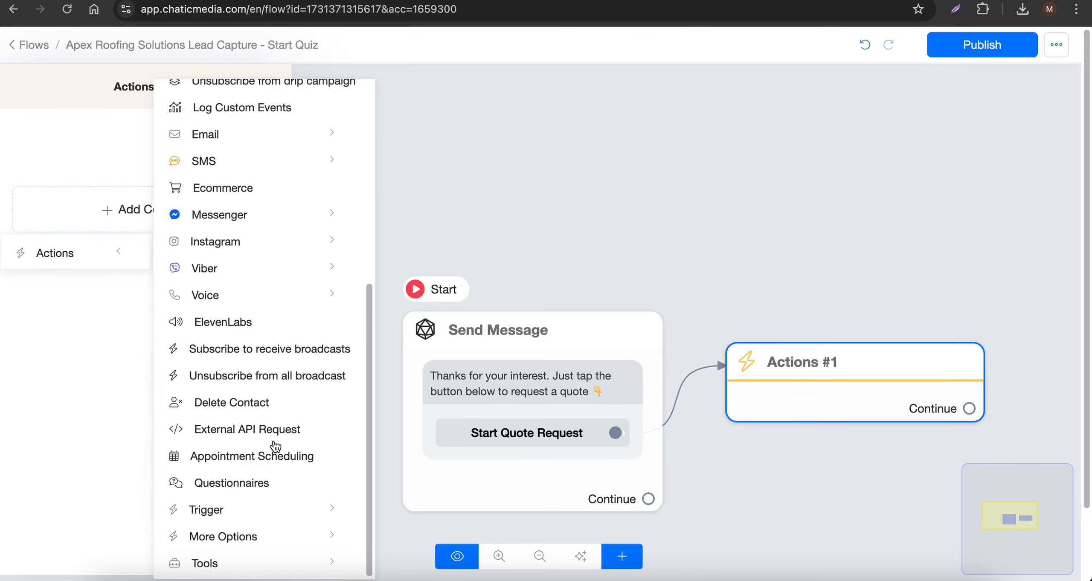
pyautogui.click(231, 486)
pyautogui.click(151, 153)
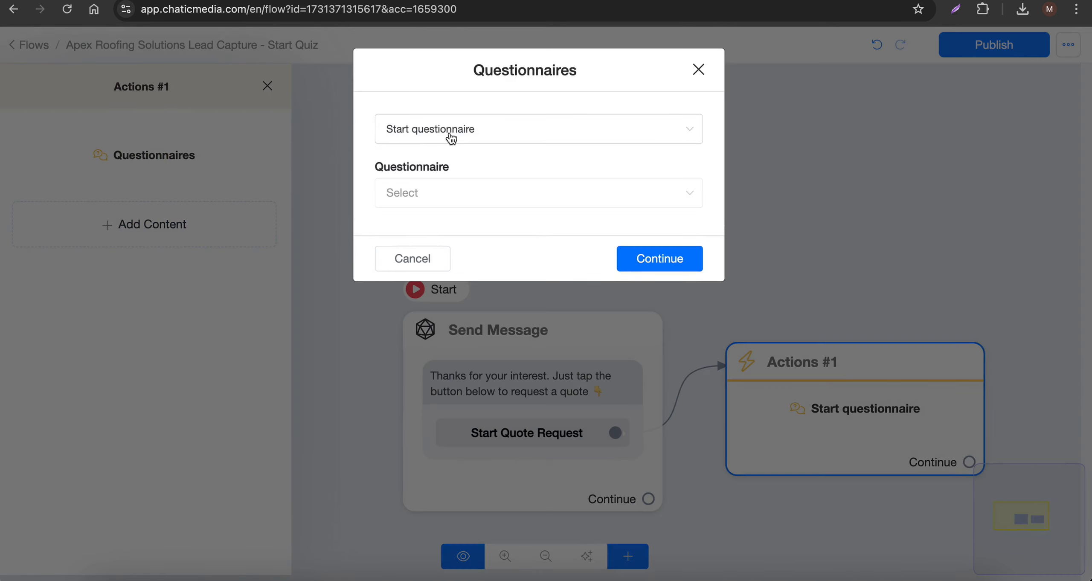
pyautogui.click(445, 200)
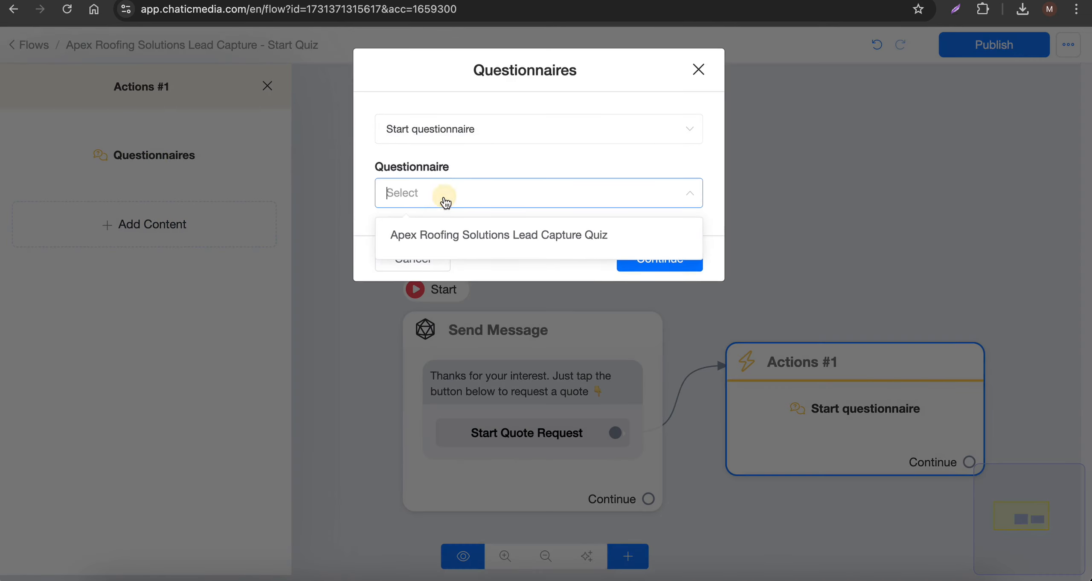
pyautogui.click(450, 247)
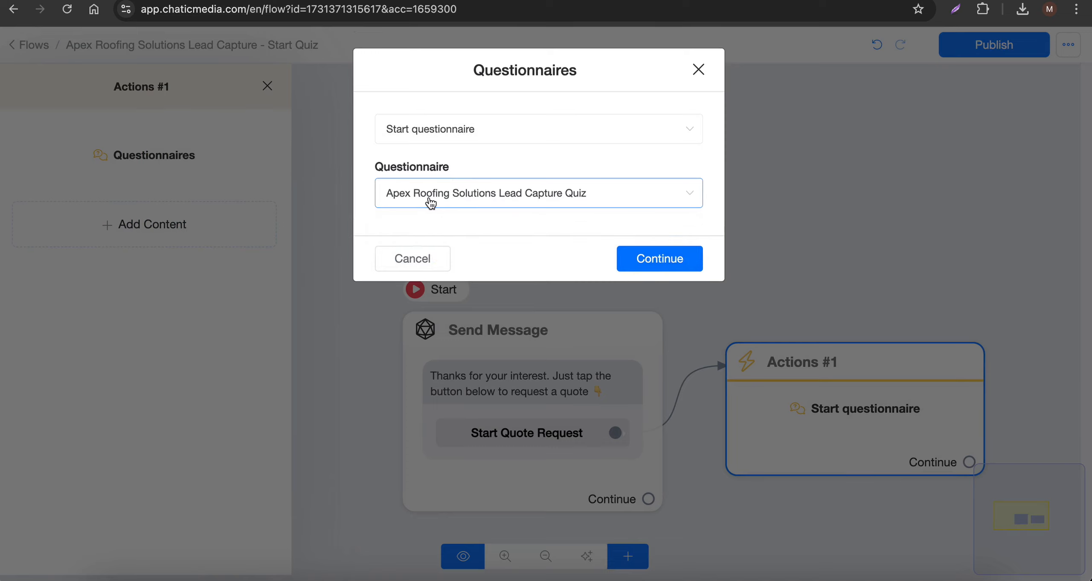
pyautogui.click(642, 257)
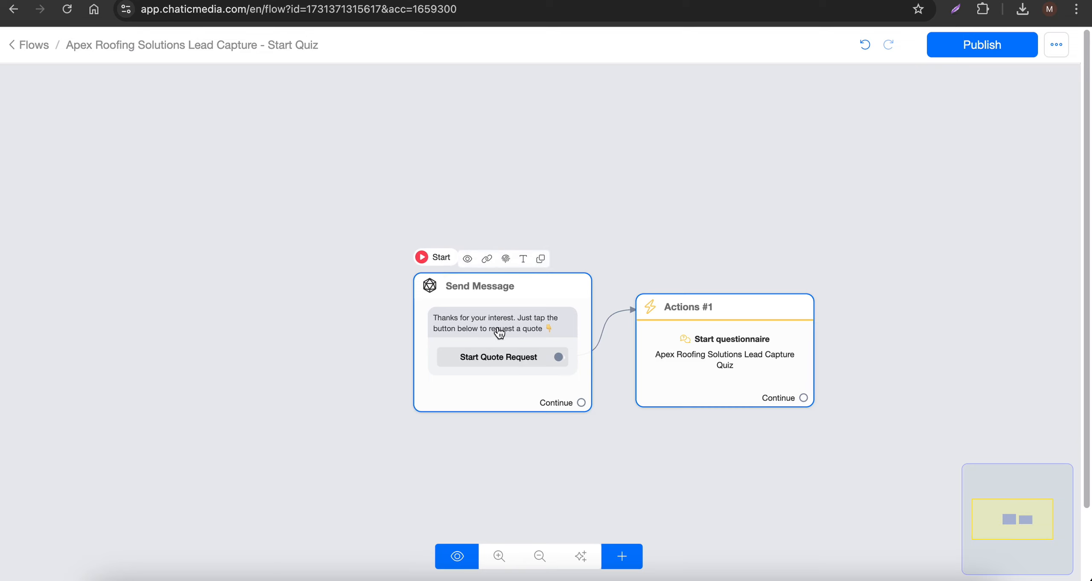
# - Rearrange the message and action blocks on the canvas and publish the flow
pyautogui.moveTo(499, 332); pyautogui.dragTo(416, 337)
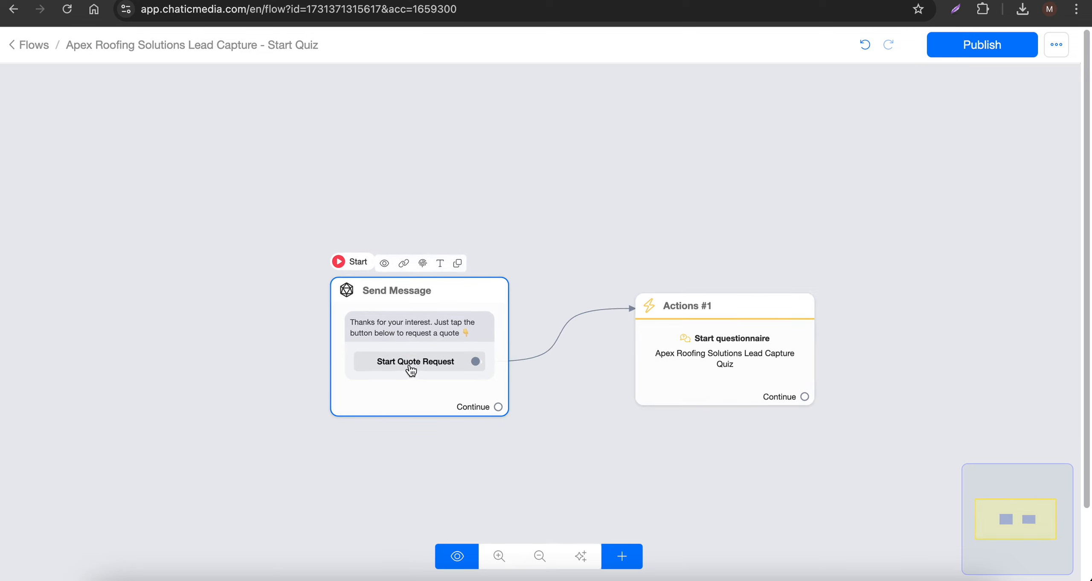
pyautogui.moveTo(721, 363); pyautogui.dragTo(684, 365)
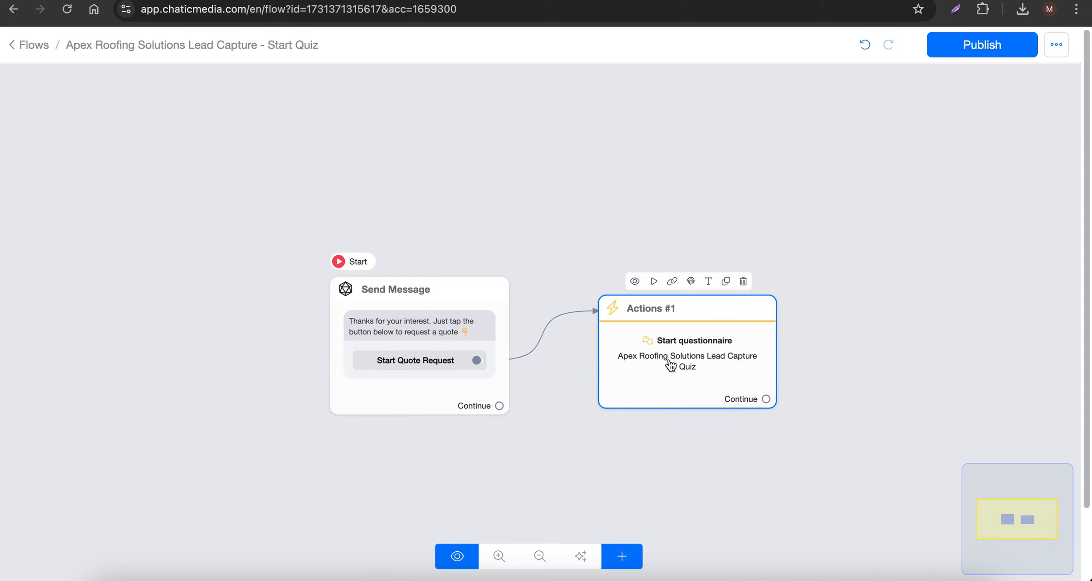
pyautogui.click(973, 54)
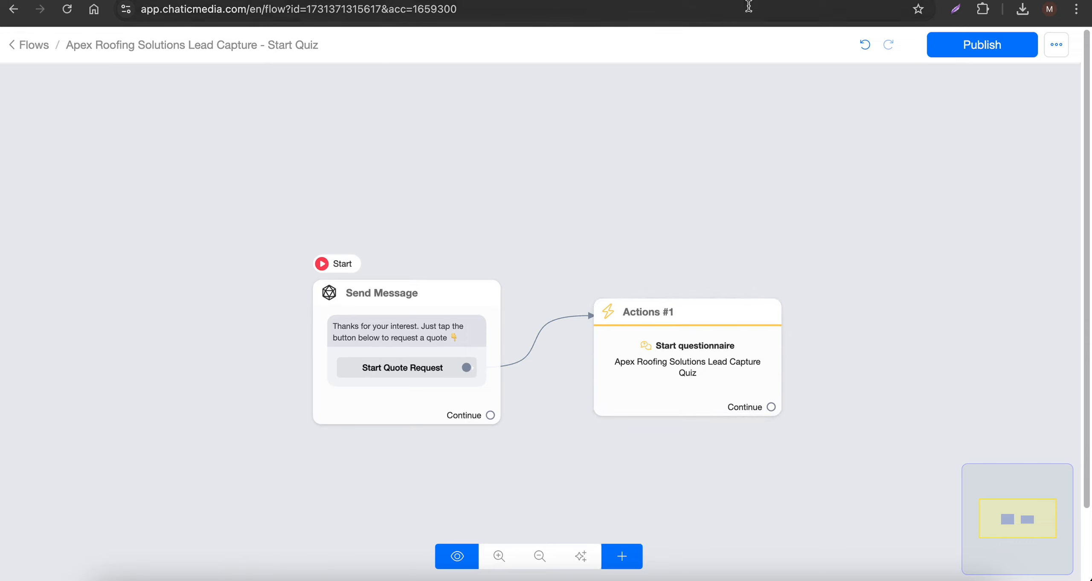
# - Duplicate the Start Quiz flow and rename the copy "Apex Roofing Solutions Lead Capture - End Quiz"
pyautogui.click(751, 1)
pyautogui.click(918, 376)
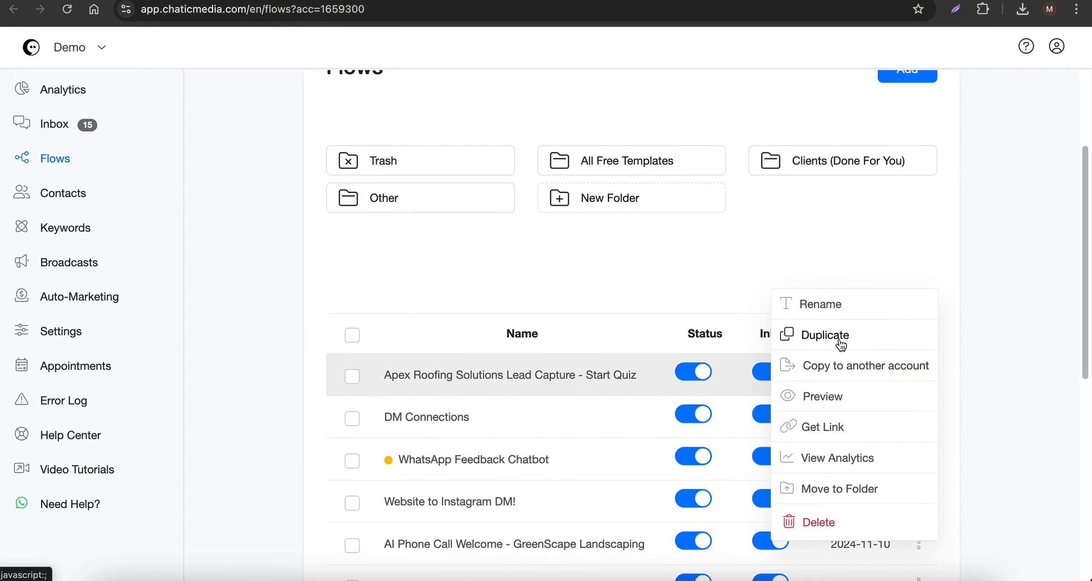
pyautogui.click(826, 336)
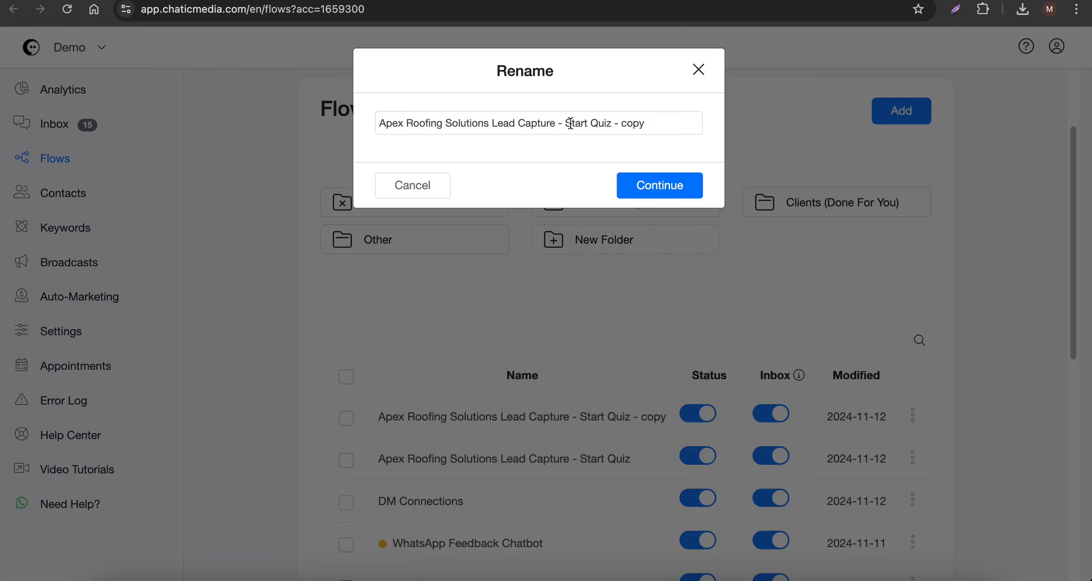
pyautogui.doubleClick(570, 123)
pyautogui.write('End Quiz - copy')
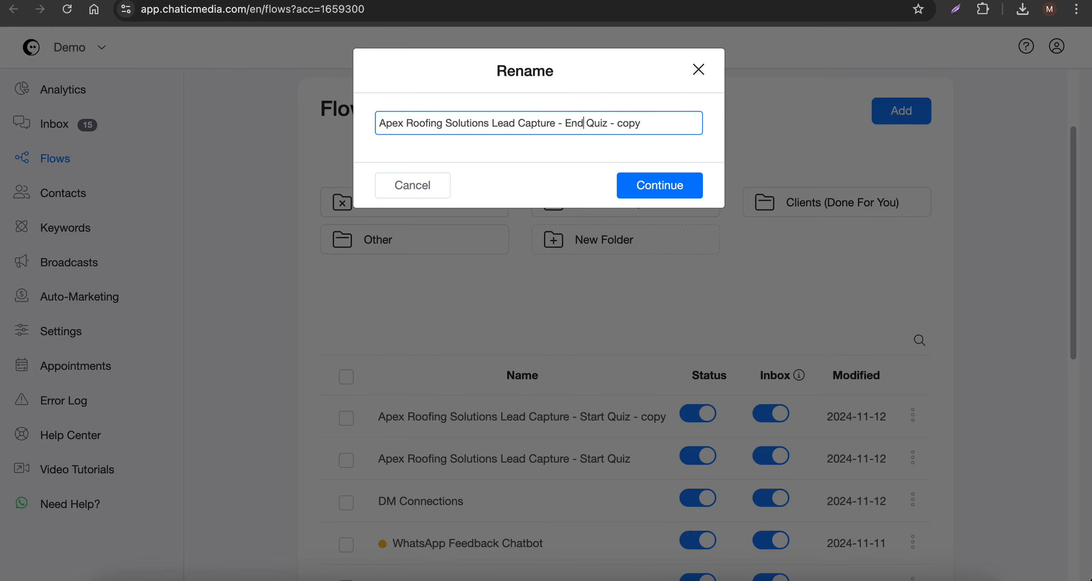
pyautogui.moveTo(609, 123); pyautogui.dragTo(668, 122)
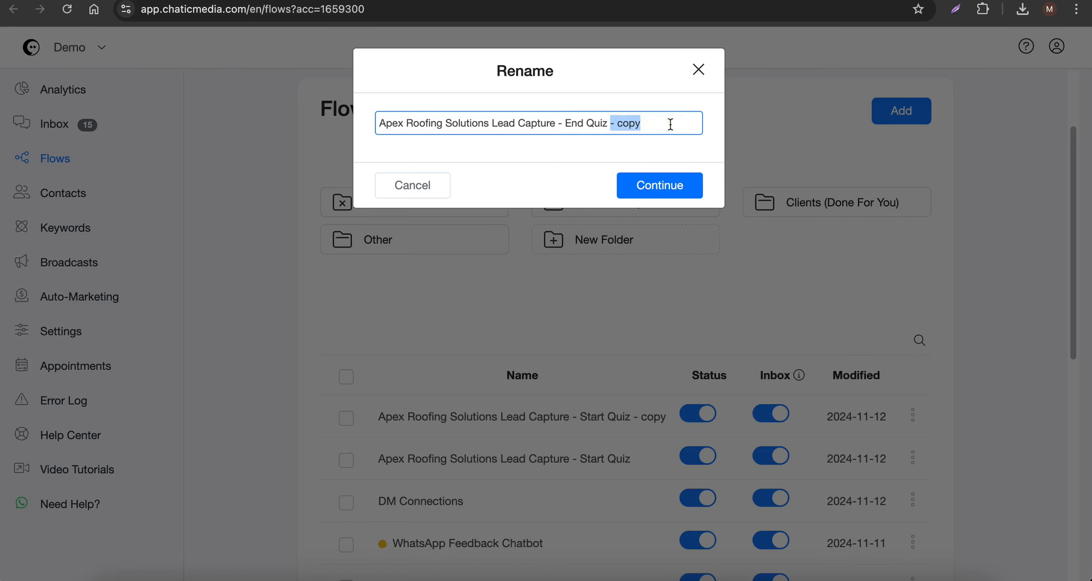
pyautogui.press('BackSpace')
pyautogui.click(660, 186)
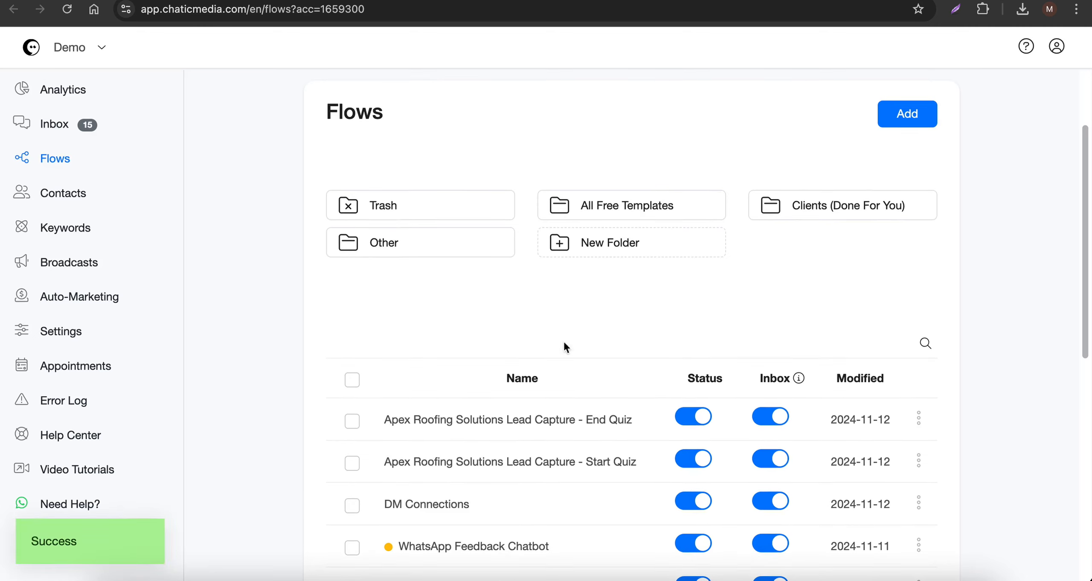
# - Open the End Quiz flow and copy the closing thank-you text from the Info! document
pyautogui.click(489, 423)
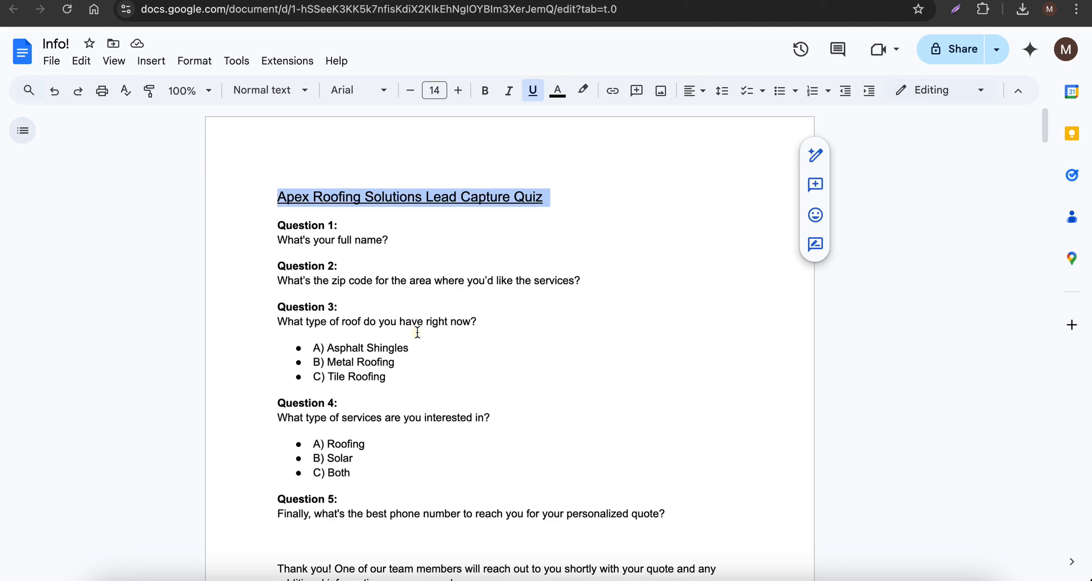
pyautogui.scroll(-5, 414, 342)
pyautogui.scroll(-1, 414, 342)
pyautogui.moveTo(276, 359); pyautogui.dragTo(501, 378)
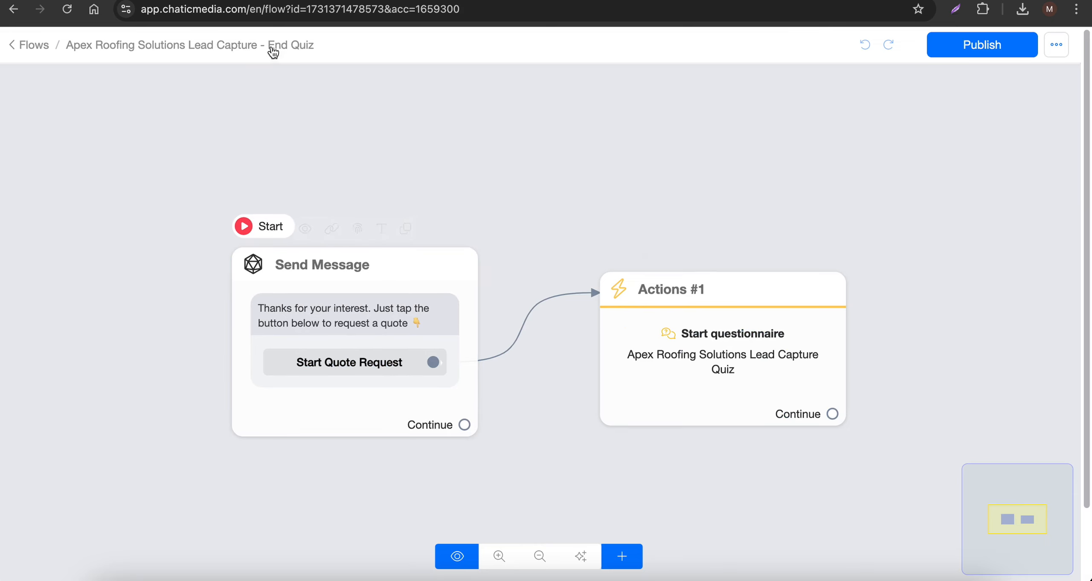
# - Replace the message text with "Thank you! One of our team members will reach out to you shortly with your quote and any additional information you may need."
pyautogui.click(393, 341)
pyautogui.click(162, 267)
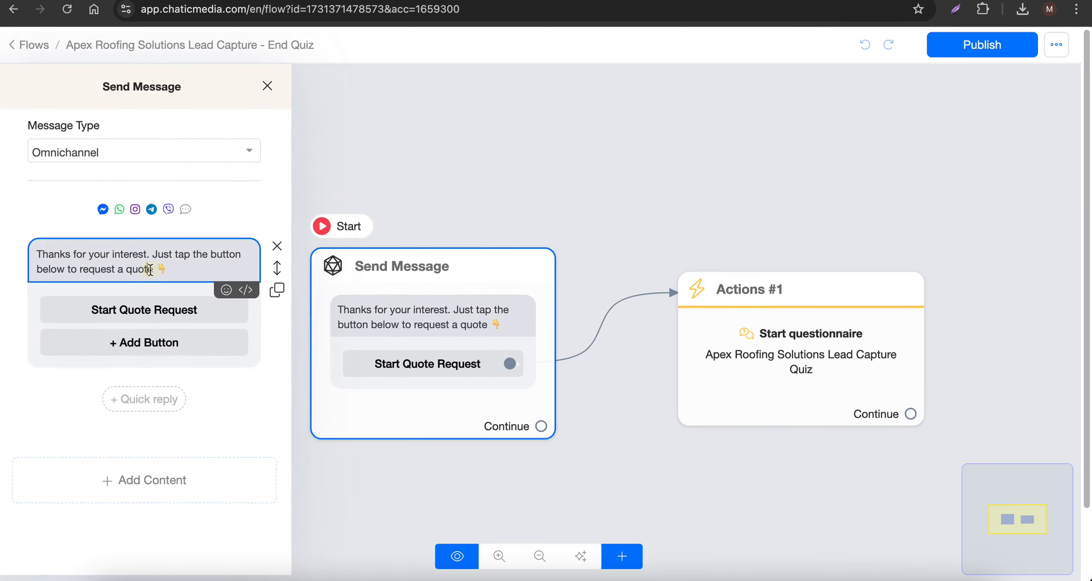
pyautogui.hotkey('ctrl', 'a')
pyautogui.hotkey('ctrl', 'v')
# - Delete the Start Quote Request button from the message and remove the Start questionnaire action block
pyautogui.click(150, 351)
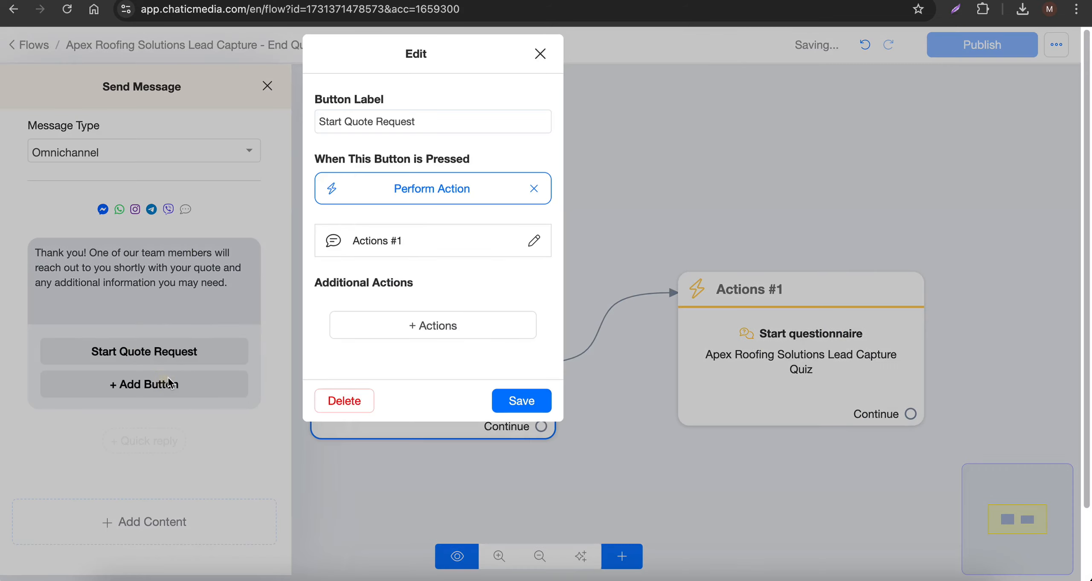
pyautogui.click(354, 472)
pyautogui.click(630, 191)
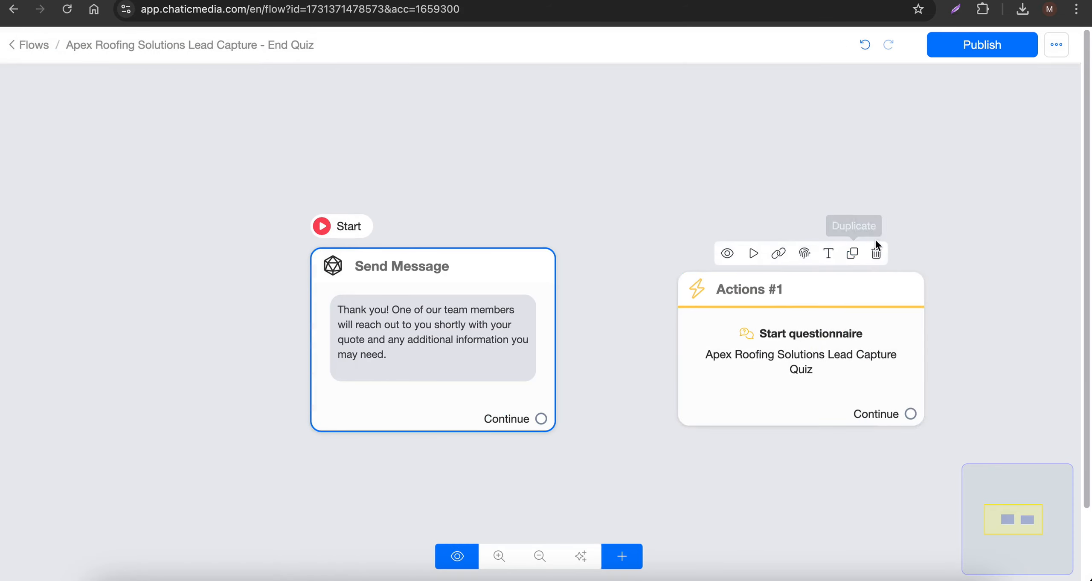
pyautogui.click(878, 254)
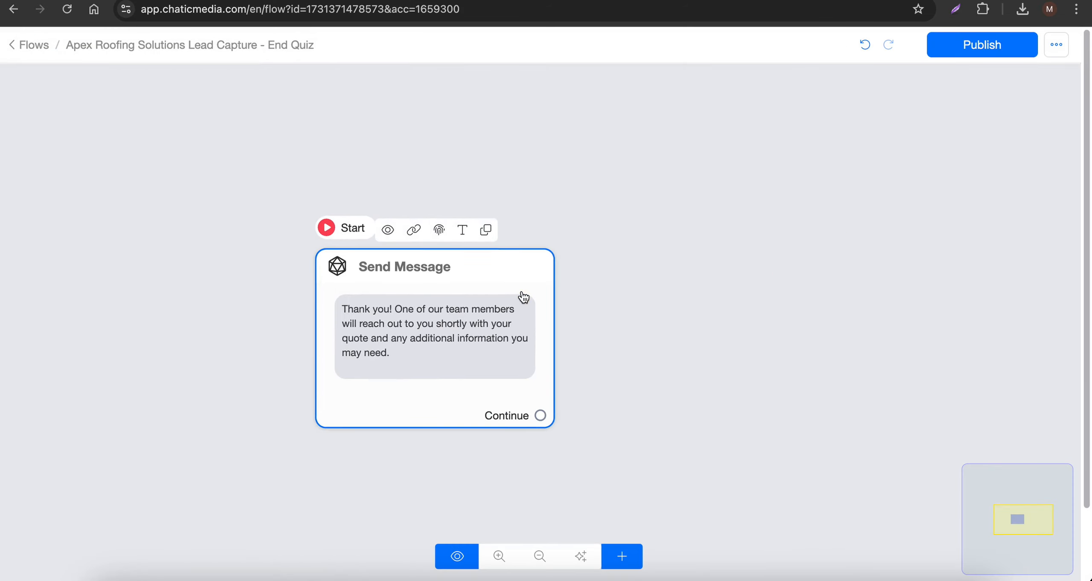
# - Add an Actions block containing Assign Conversation to an Admin and select the responsible admin's name
pyautogui.click(623, 557)
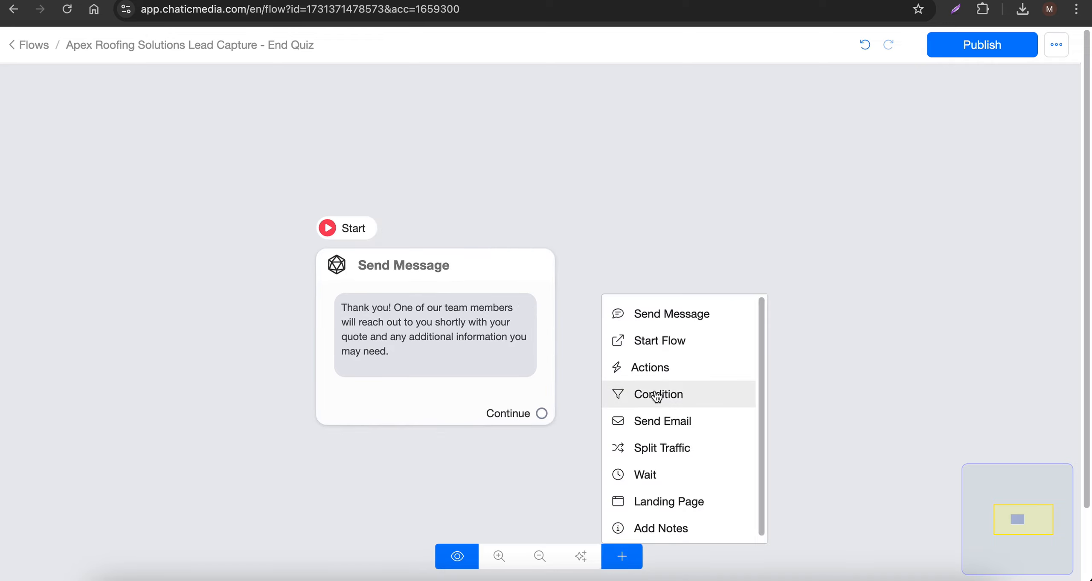
pyautogui.click(653, 367)
pyautogui.click(731, 378)
pyautogui.click(751, 383)
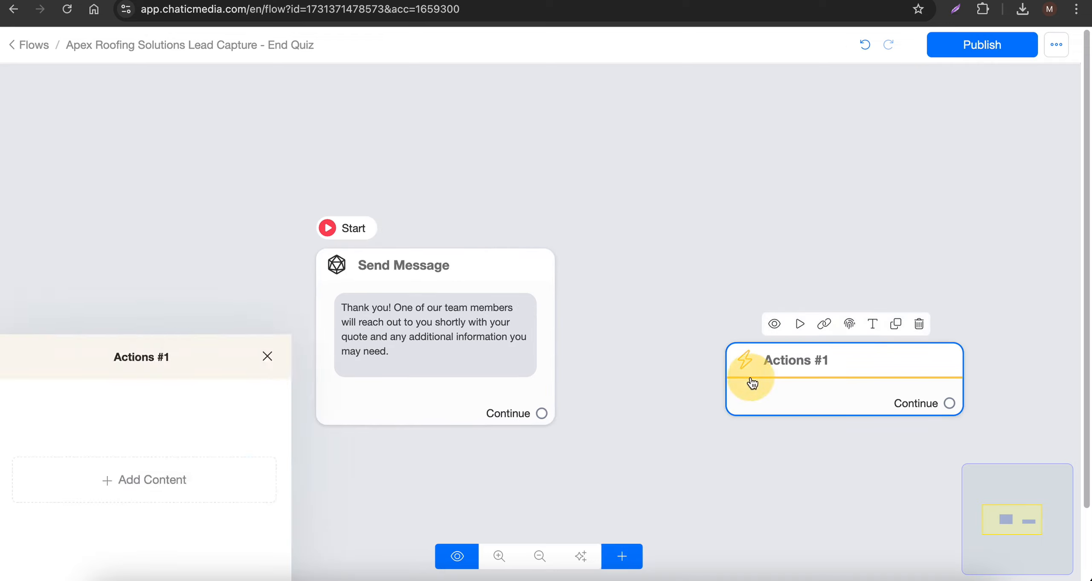
pyautogui.click(133, 215)
pyautogui.click(122, 252)
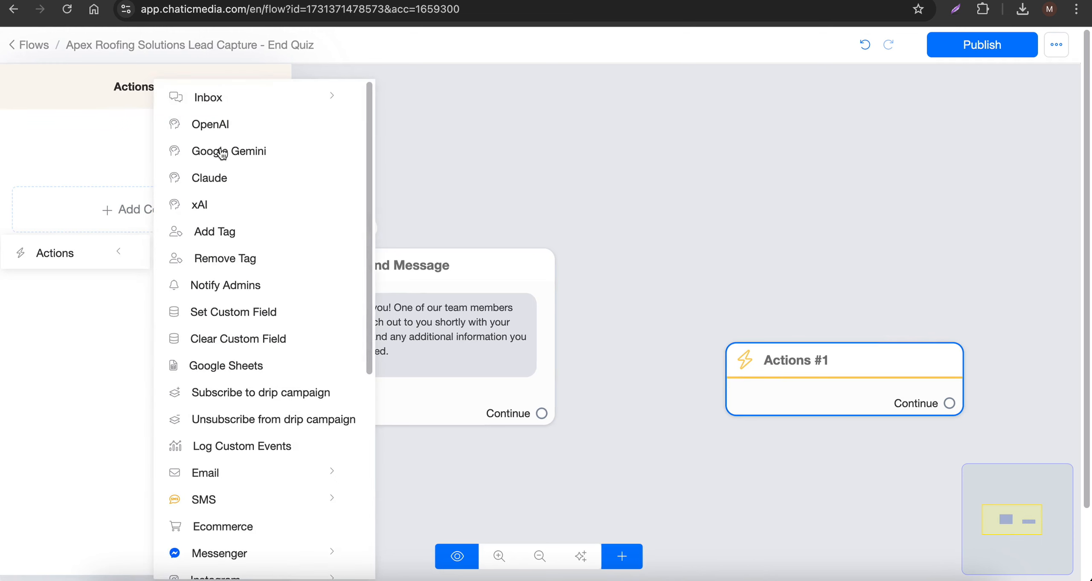
pyautogui.click(227, 96)
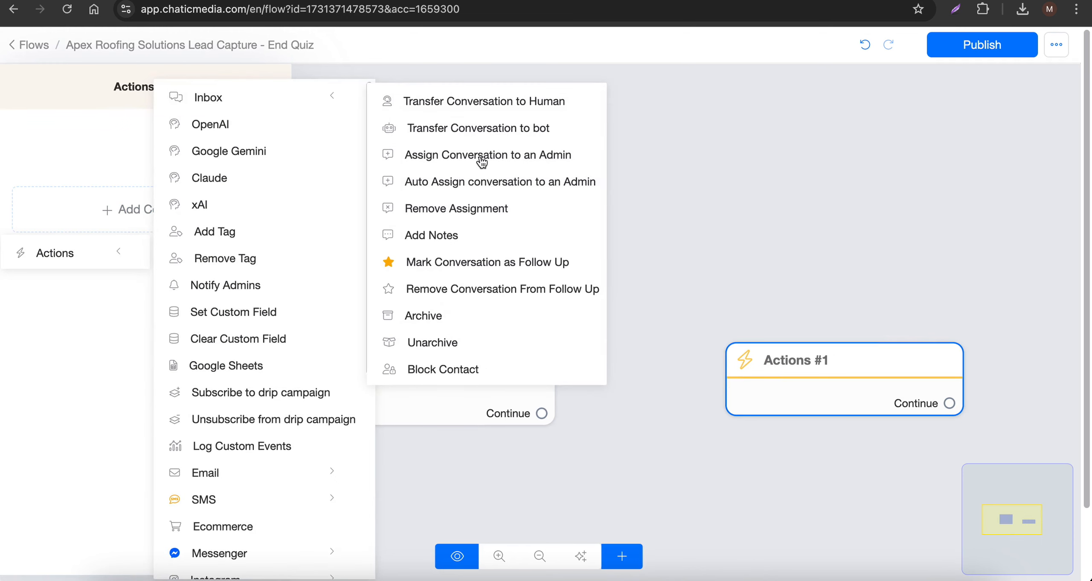
pyautogui.click(481, 159)
pyautogui.click(75, 179)
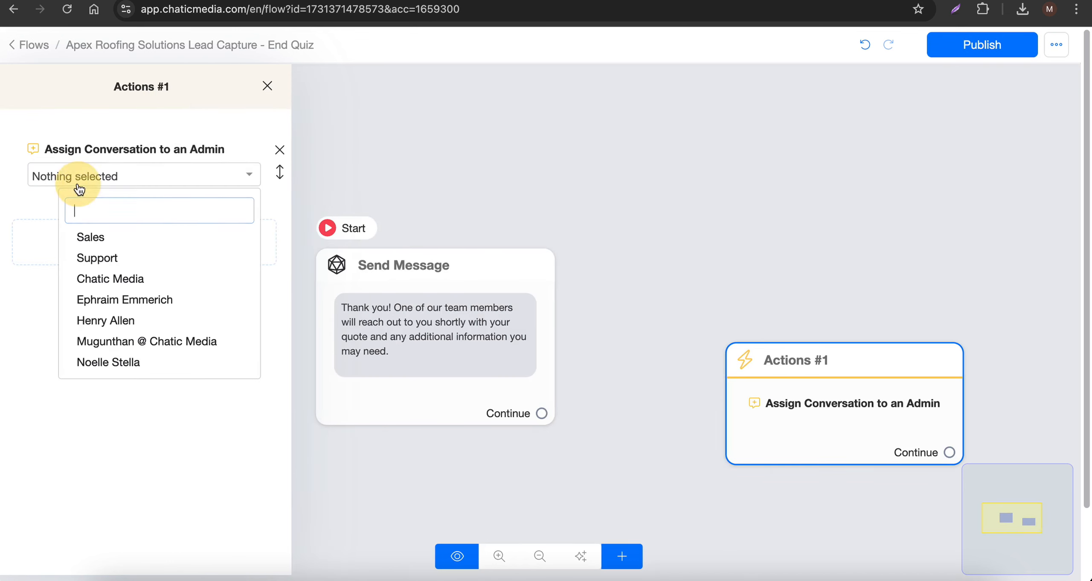
pyautogui.click(118, 323)
# - Connect the Send Message block's Continue output to the Actions block and place that block beside the message
pyautogui.click(488, 384)
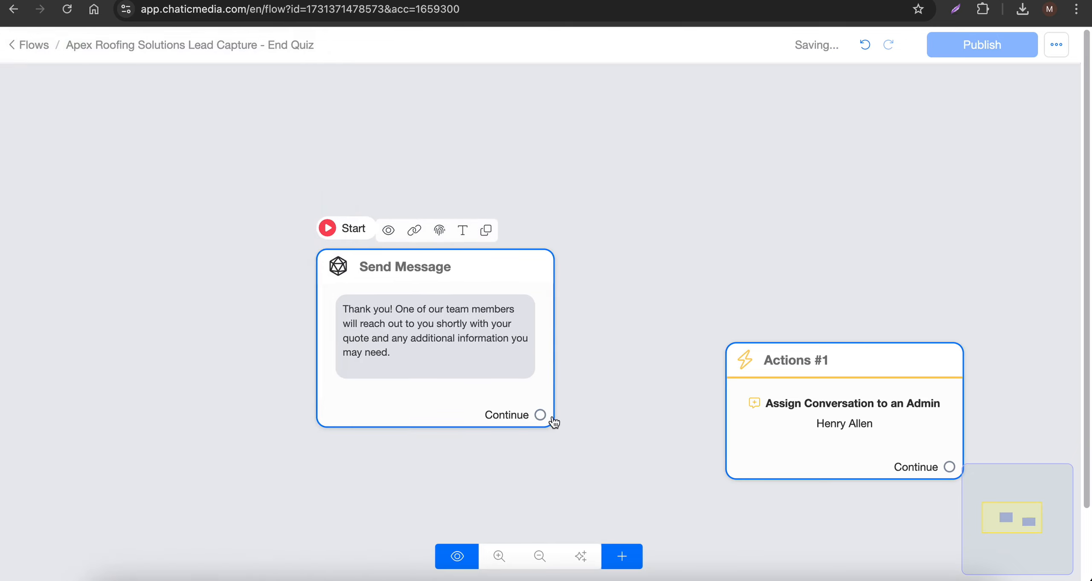
pyautogui.moveTo(541, 415); pyautogui.dragTo(686, 314)
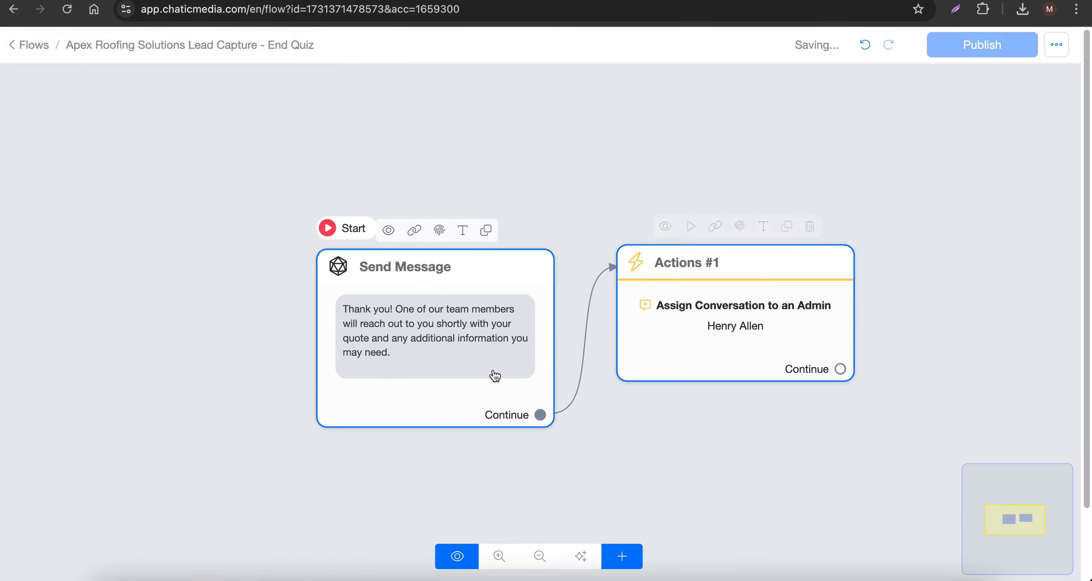
pyautogui.scroll(-3, 419, 324)
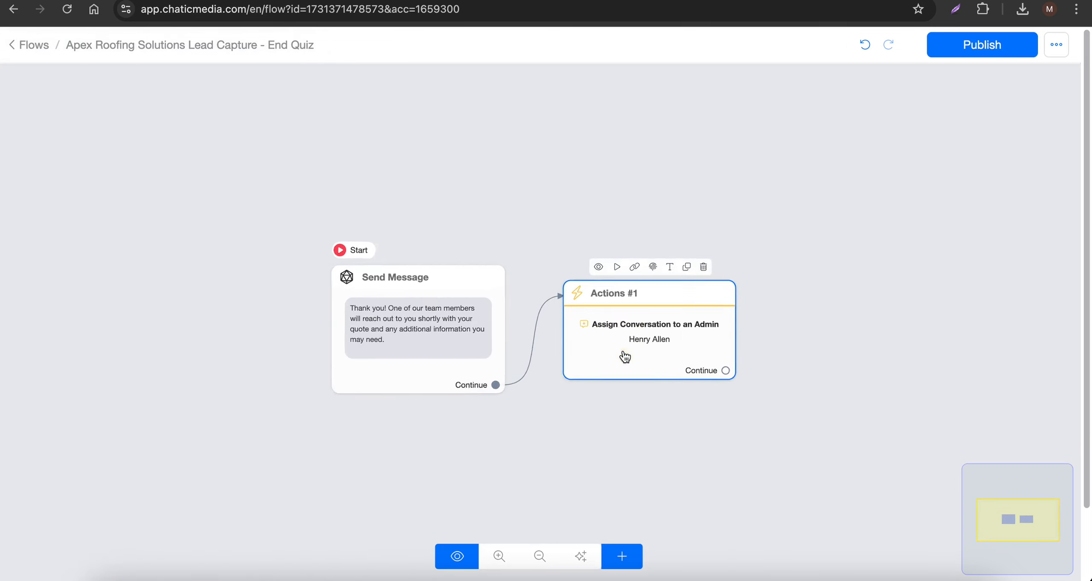
# - Publish the Apex Roofing Solutions Lead Capture - End Quiz flow
pyautogui.scroll(3, 625, 357)
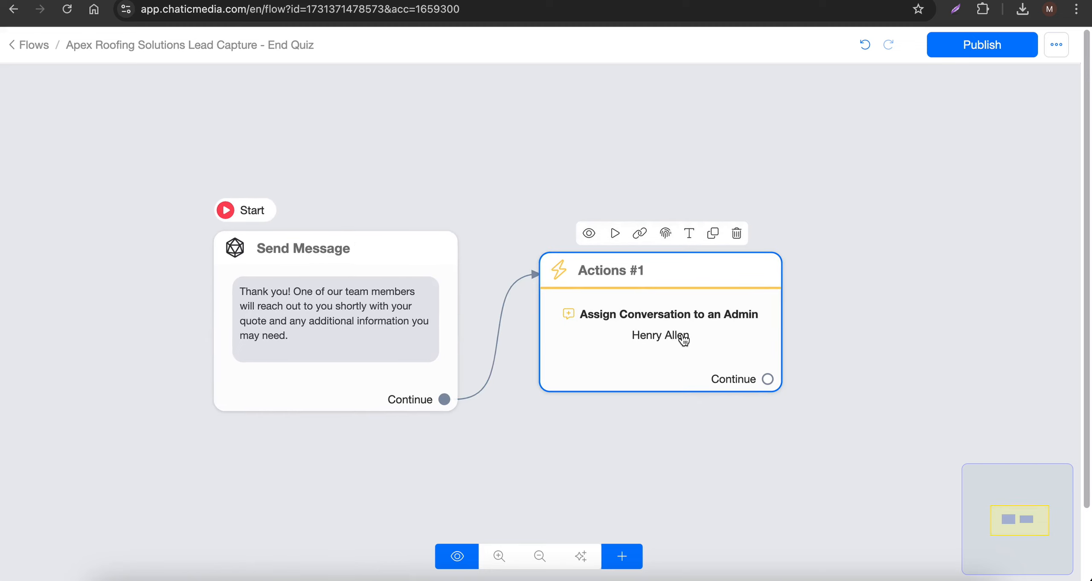
pyautogui.scroll(-3, 682, 339)
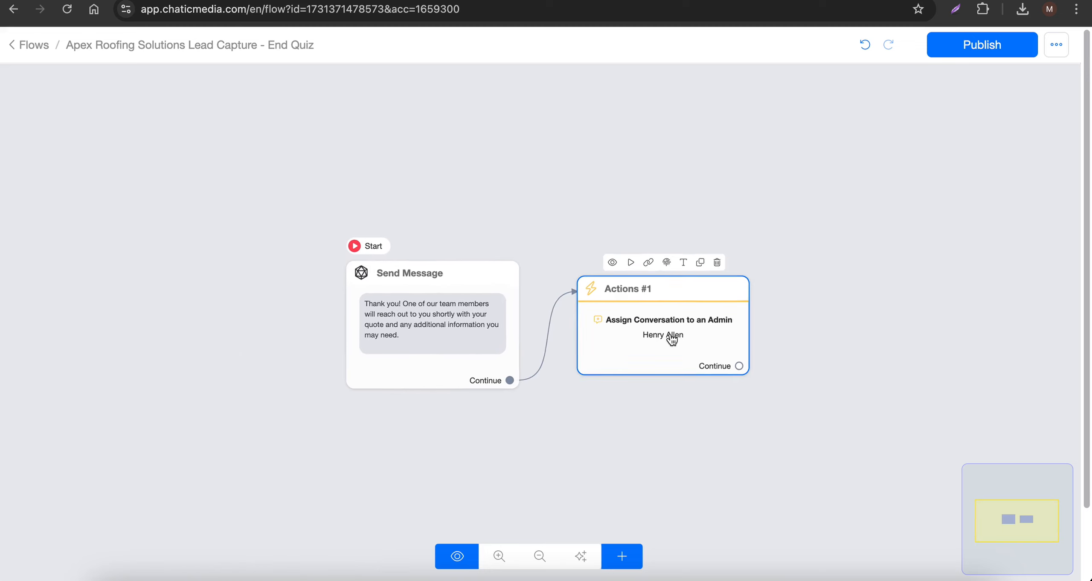
pyautogui.click(985, 47)
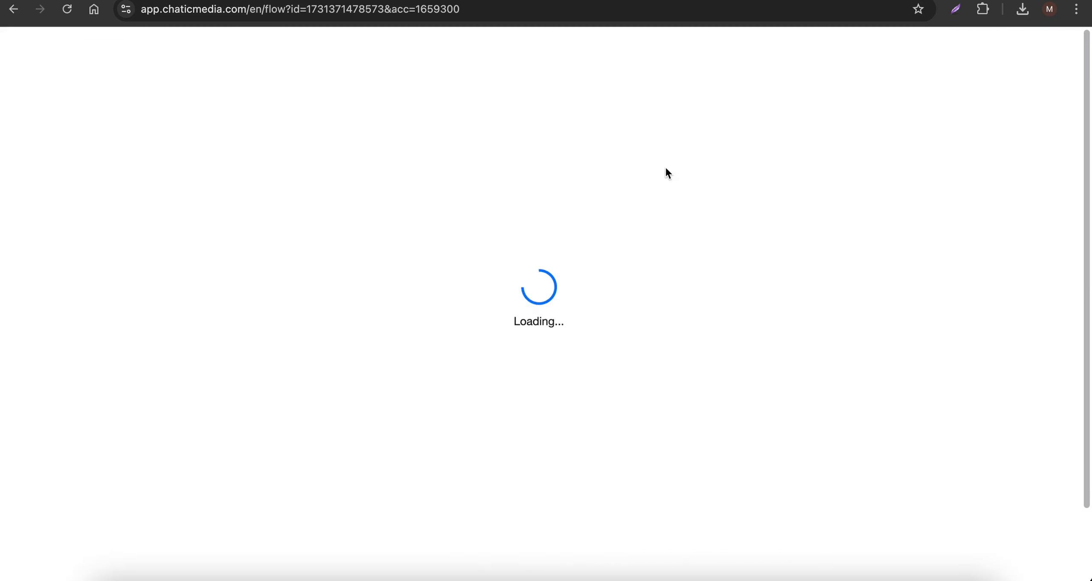
# - Make completing the Apex Roofing Solutions Lead Capture Quiz trigger the Apex Roofing Solutions Lead Capture - End Quiz flow and save the questionnaire
pyautogui.click(512, 1)
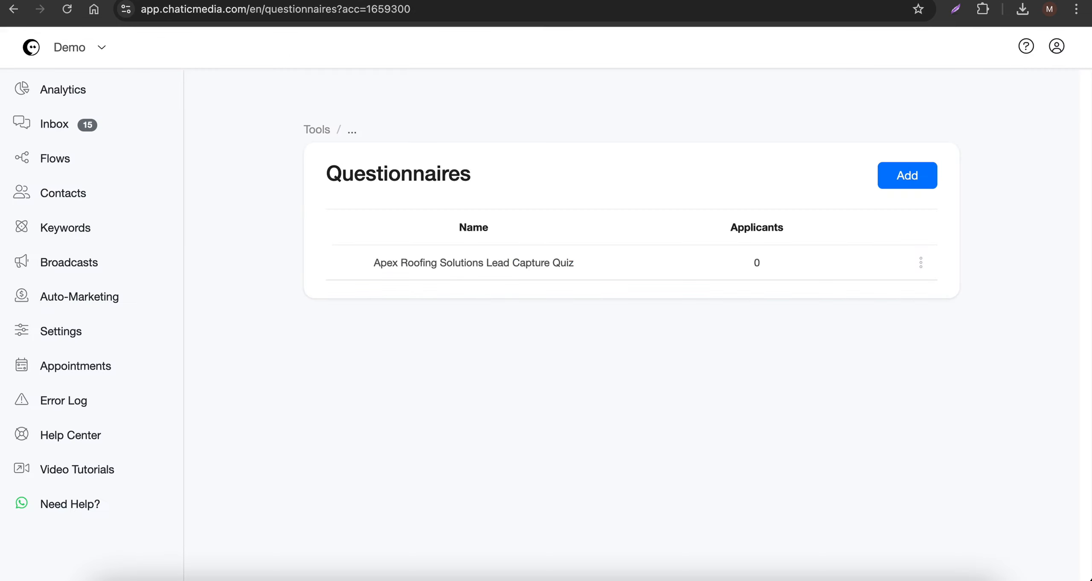
pyautogui.click(444, 259)
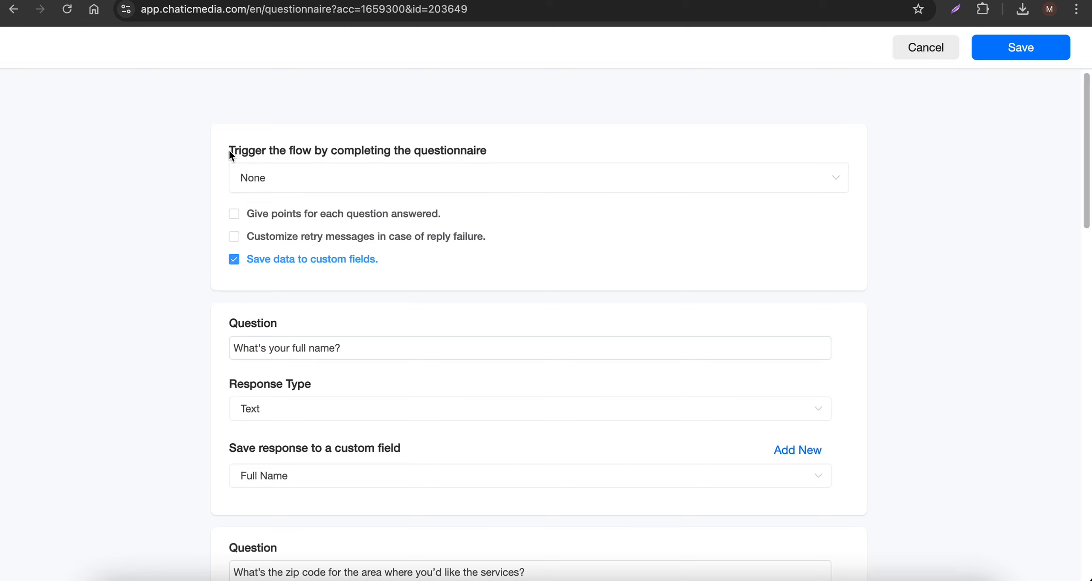
pyautogui.click(389, 193)
pyautogui.click(349, 244)
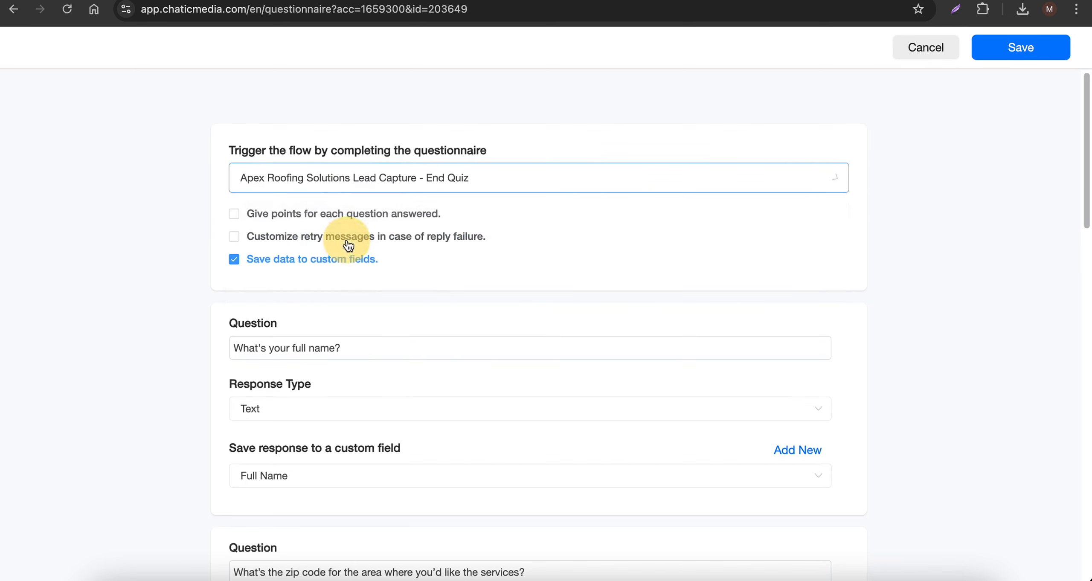
pyautogui.click(1014, 55)
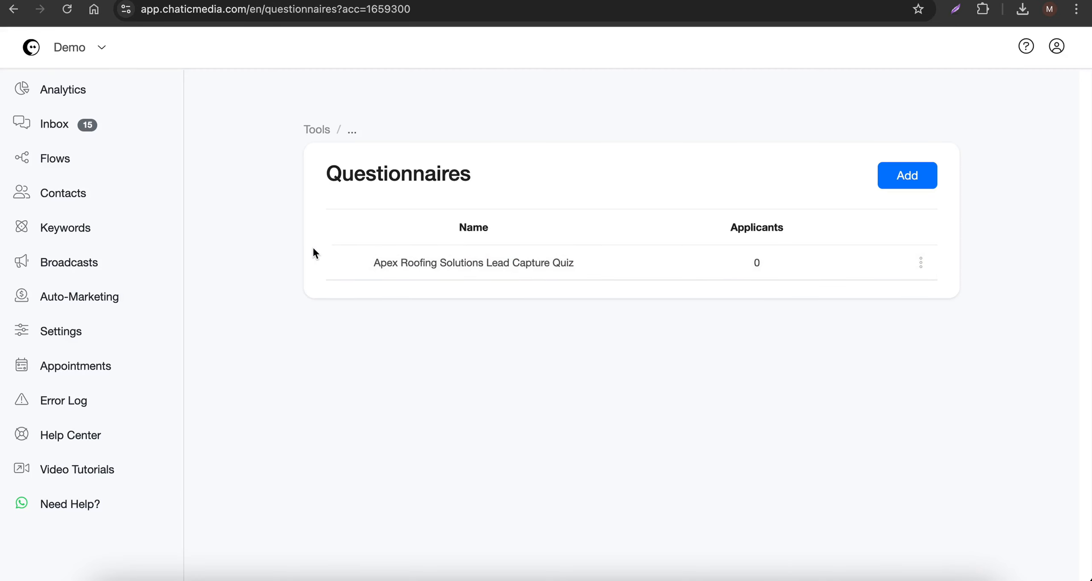
# - Open the OpenAI ChatGPT integration's settings for editing
pyautogui.click(68, 337)
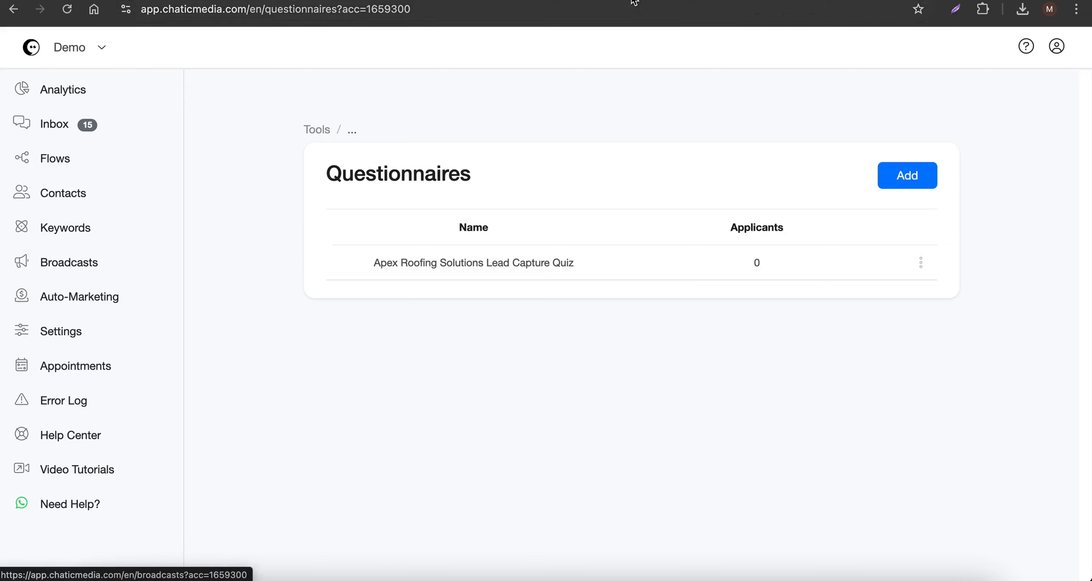
pyautogui.click(474, 158)
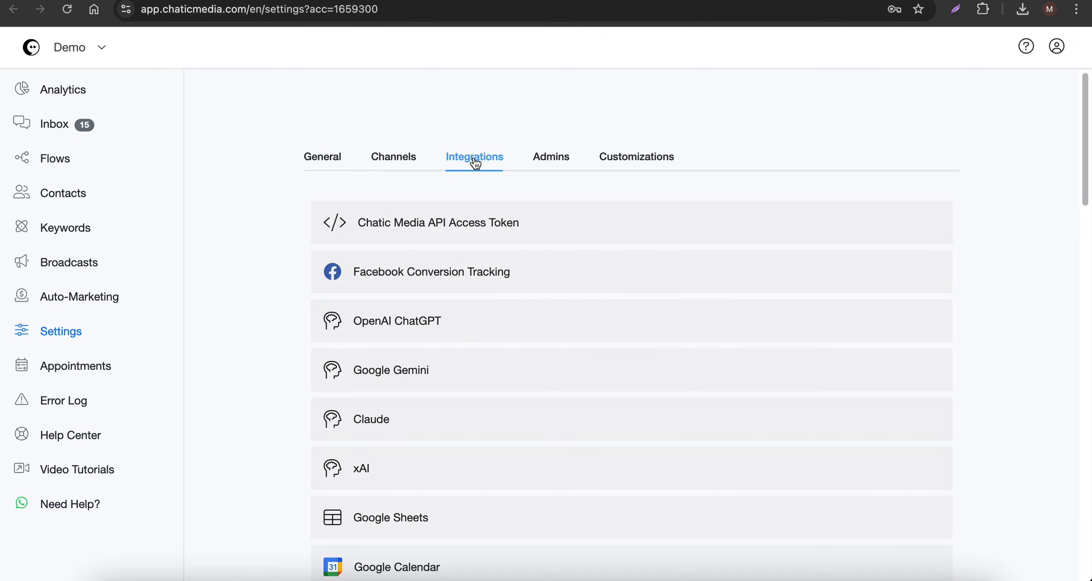
pyautogui.scroll(-3, 390, 346)
pyautogui.click(429, 236)
pyautogui.scroll(-2, 407, 351)
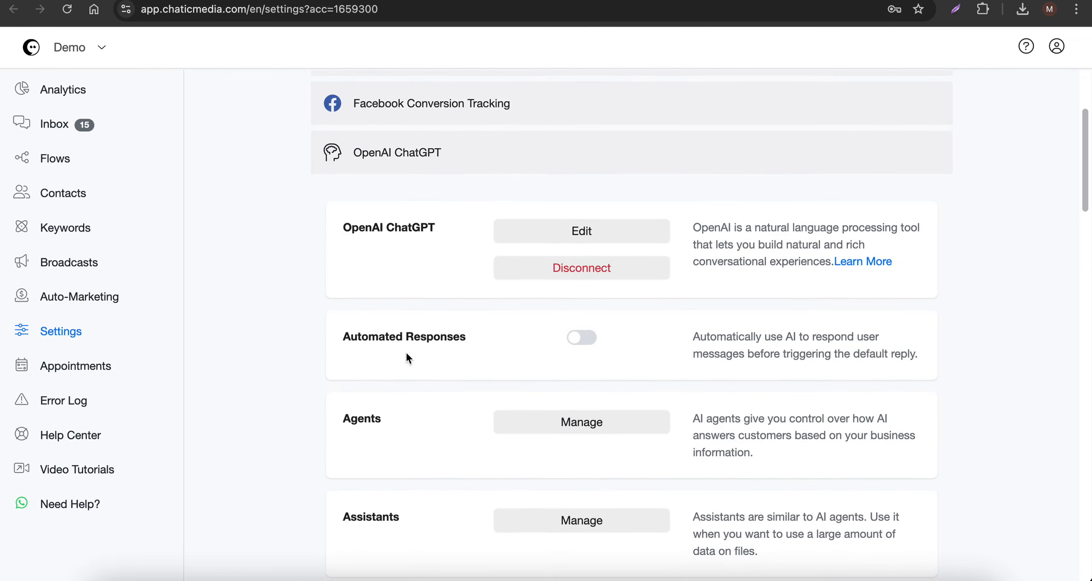
pyautogui.click(579, 233)
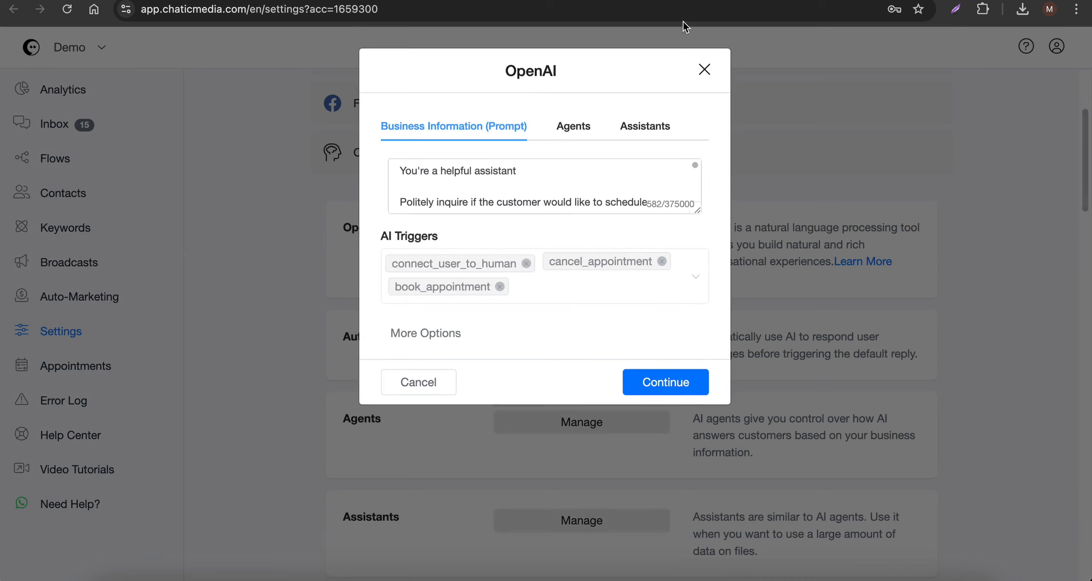
# - Replace the prompt text below "You're a helpful assistant" with the Apex Roofing Solutions business information copied from the Info! Google Docs document
pyautogui.click(470, 4)
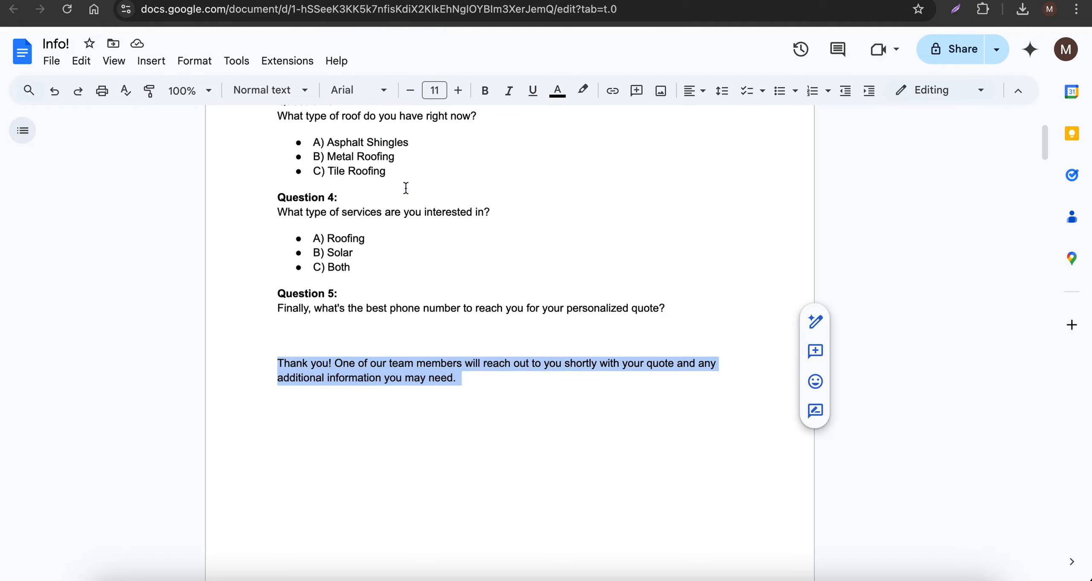
pyautogui.scroll(-10, 346, 324)
pyautogui.moveTo(273, 224); pyautogui.dragTo(544, 365)
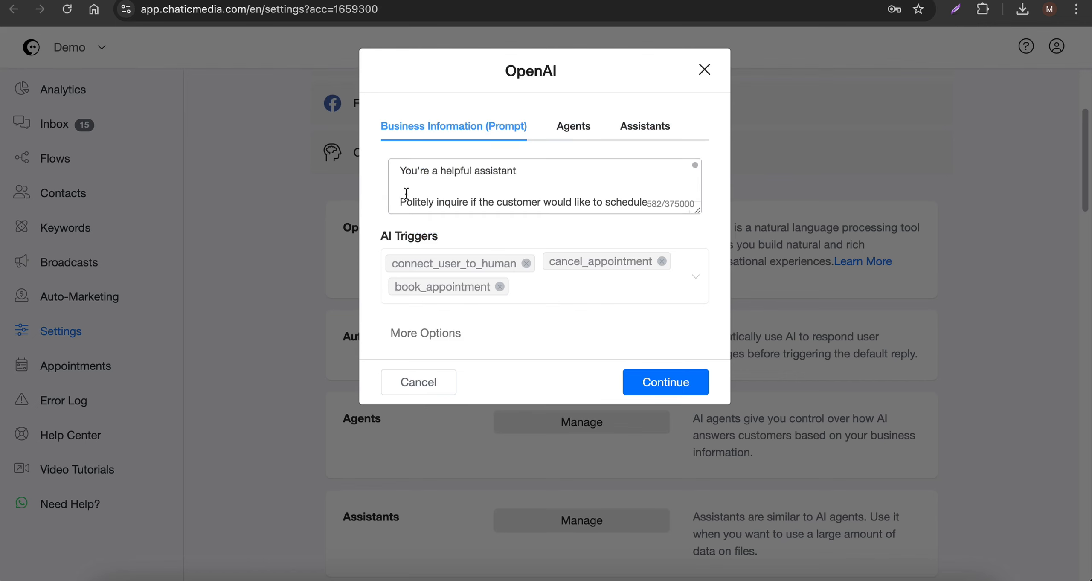
pyautogui.moveTo(400, 201); pyautogui.dragTo(614, 368)
pyautogui.press('super+v')
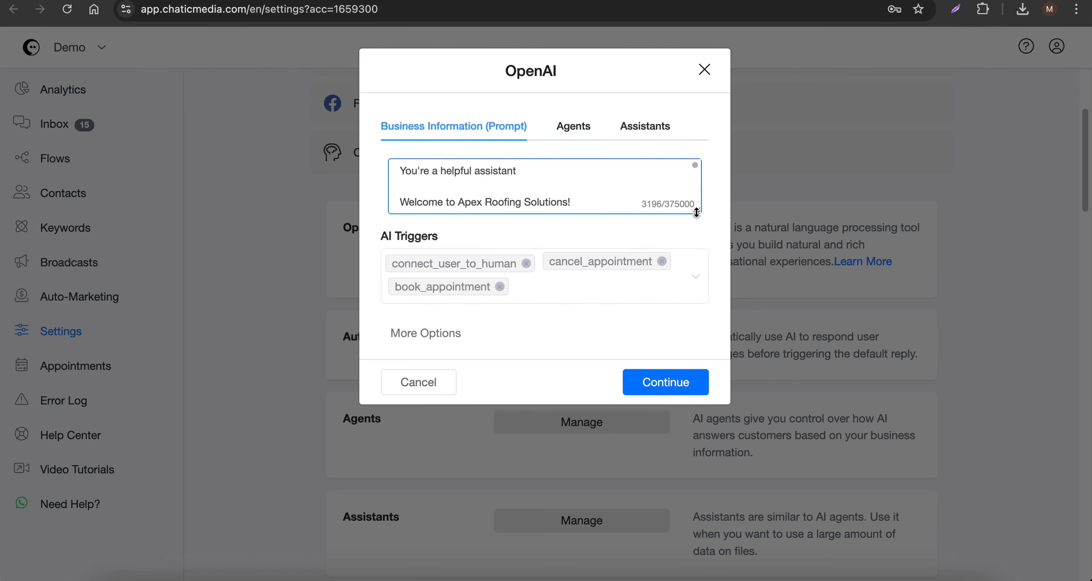
# - Enlarge the prompt box and extend its opening line to "You're a helpful assistant to Apex Roofing Solutions!"
pyautogui.moveTo(696, 212); pyautogui.dragTo(700, 385)
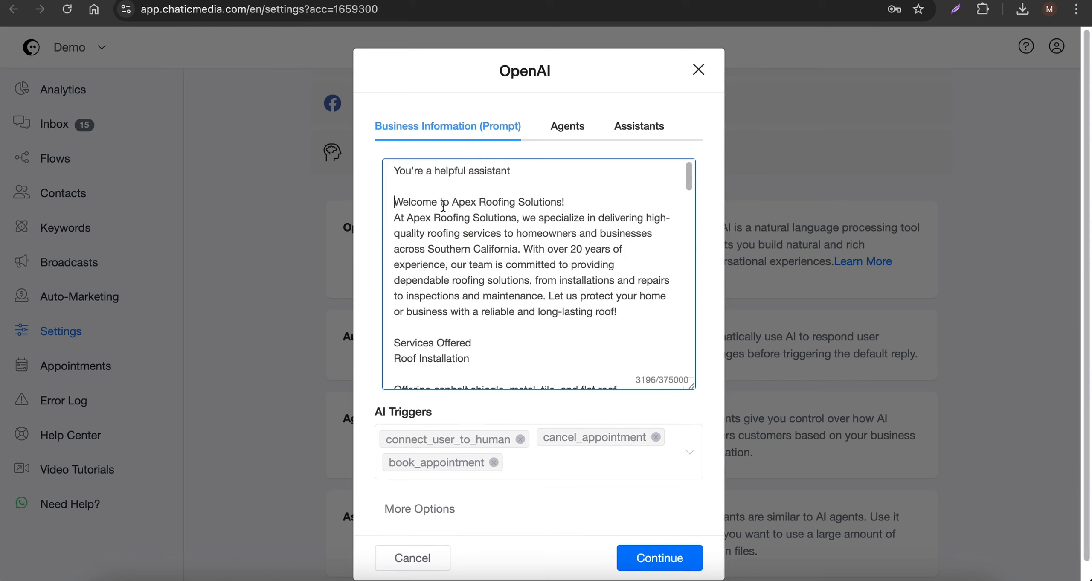
pyautogui.moveTo(453, 203); pyautogui.dragTo(580, 207)
pyautogui.press('super+c')
pyautogui.click(515, 171)
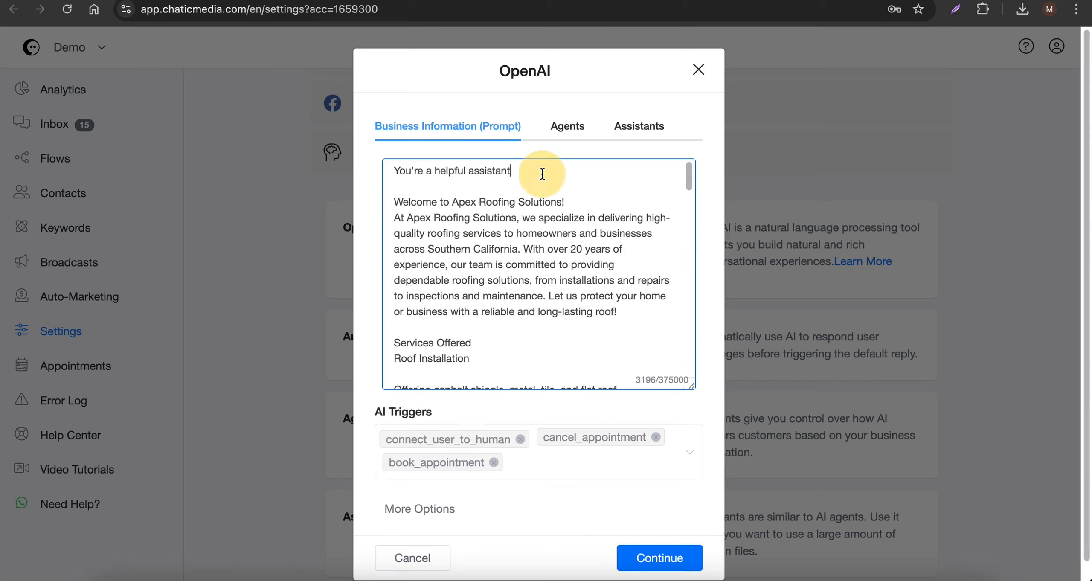
pyautogui.write('to')
pyautogui.press('super+v')
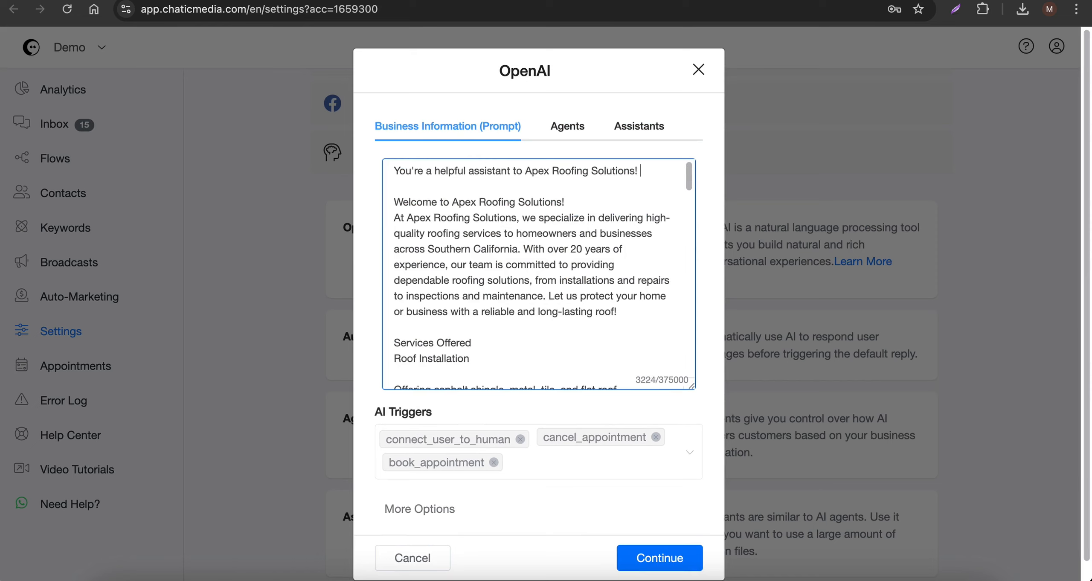
# - Add "respond to customer's questions in just 1-2 sentences." to the prompt, keep only the connect_user_to_human trigger, and save the OpenAI settings
pyautogui.press('F5')
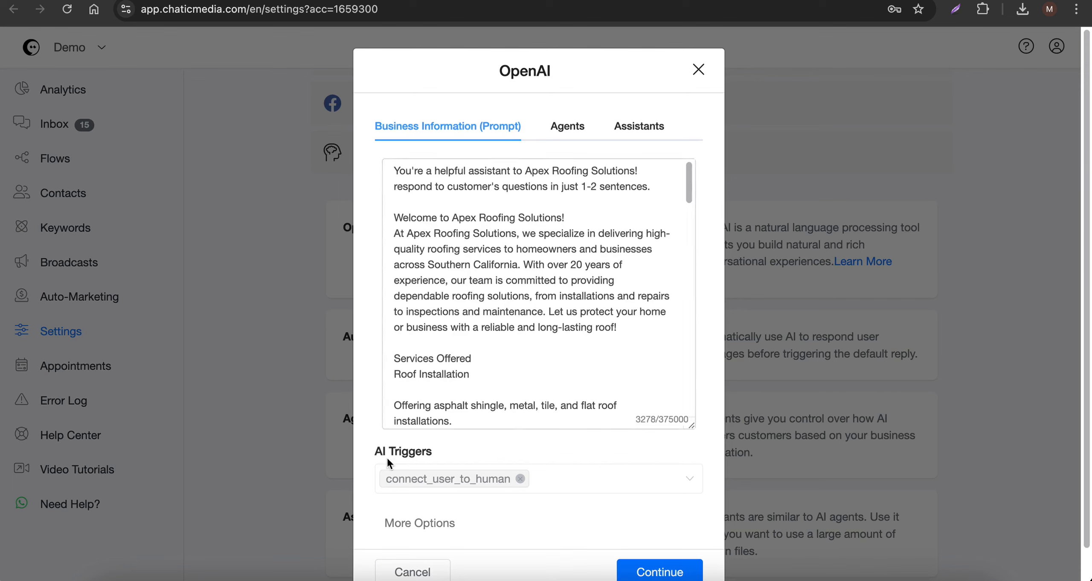
pyautogui.moveTo(378, 453); pyautogui.dragTo(445, 454)
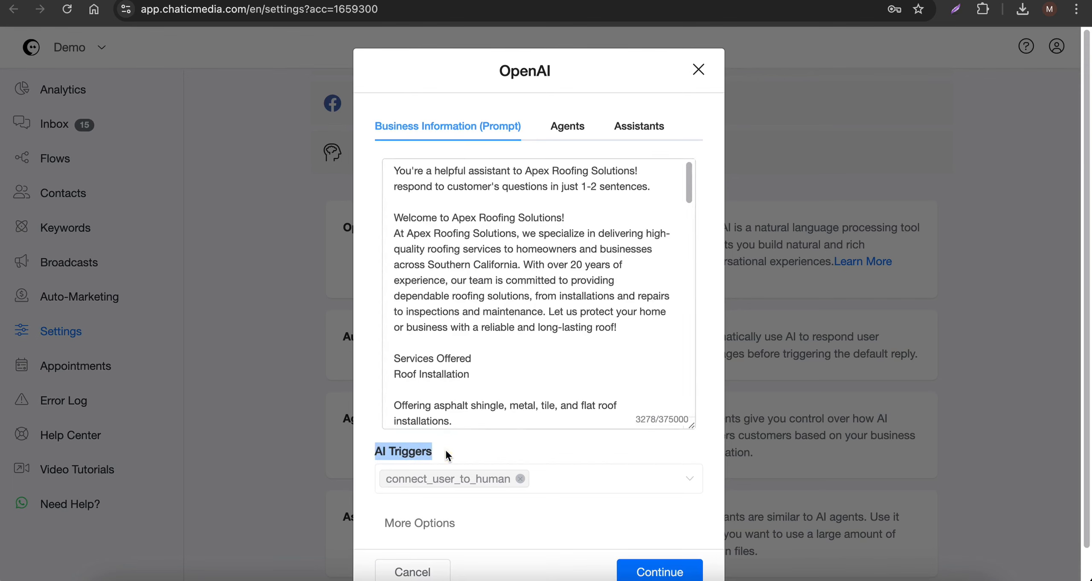
pyautogui.scroll(-2, 445, 449)
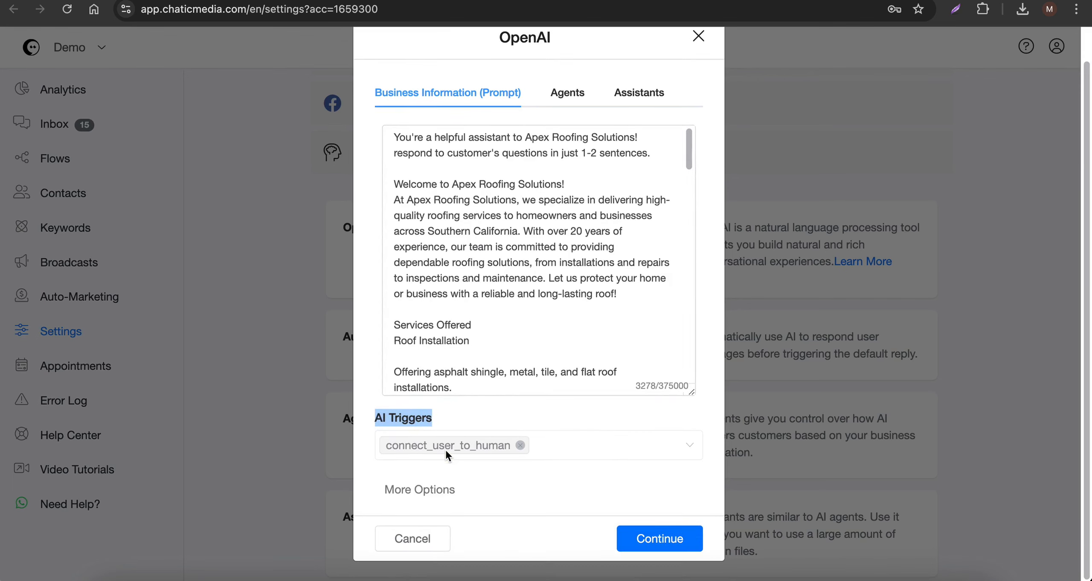
pyautogui.click(414, 534)
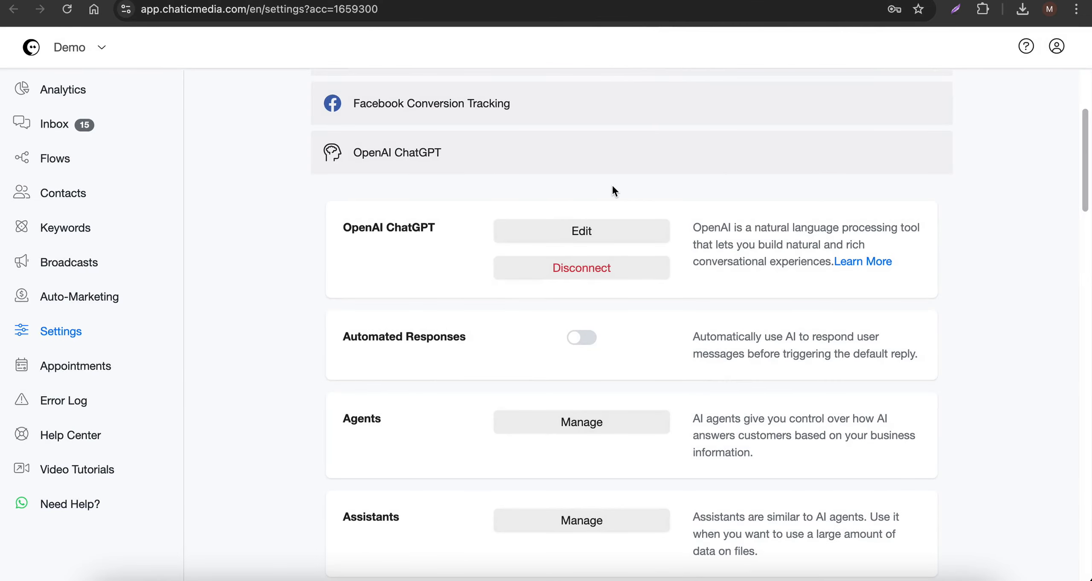
# - Create a new OpenAI ChatGPT AI trigger named "request roofing or solar quote"
pyautogui.scroll(-6, 613, 185)
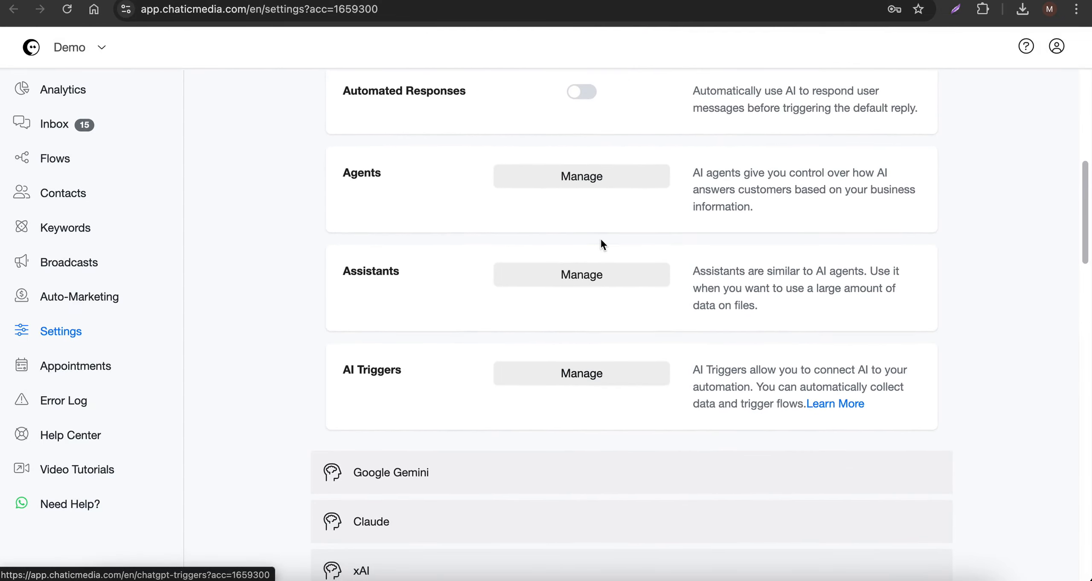
pyautogui.click(582, 373)
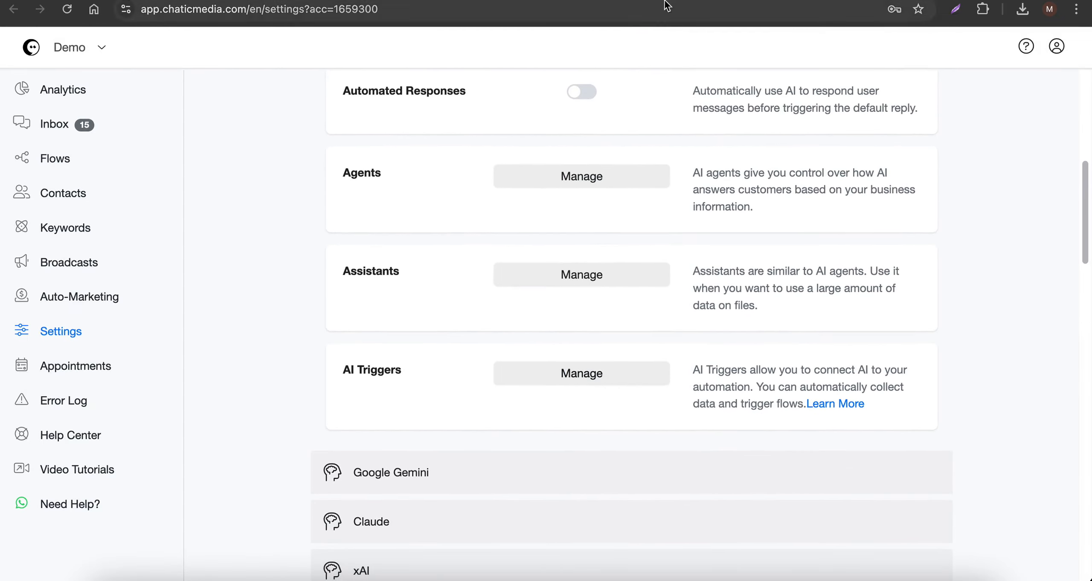
pyautogui.click(904, 176)
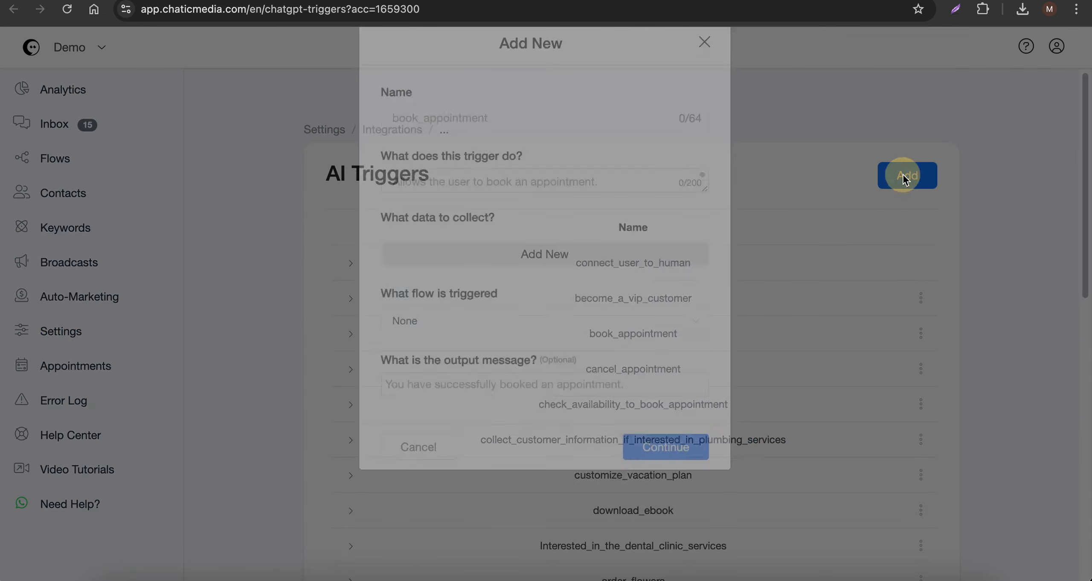
pyautogui.write('req')
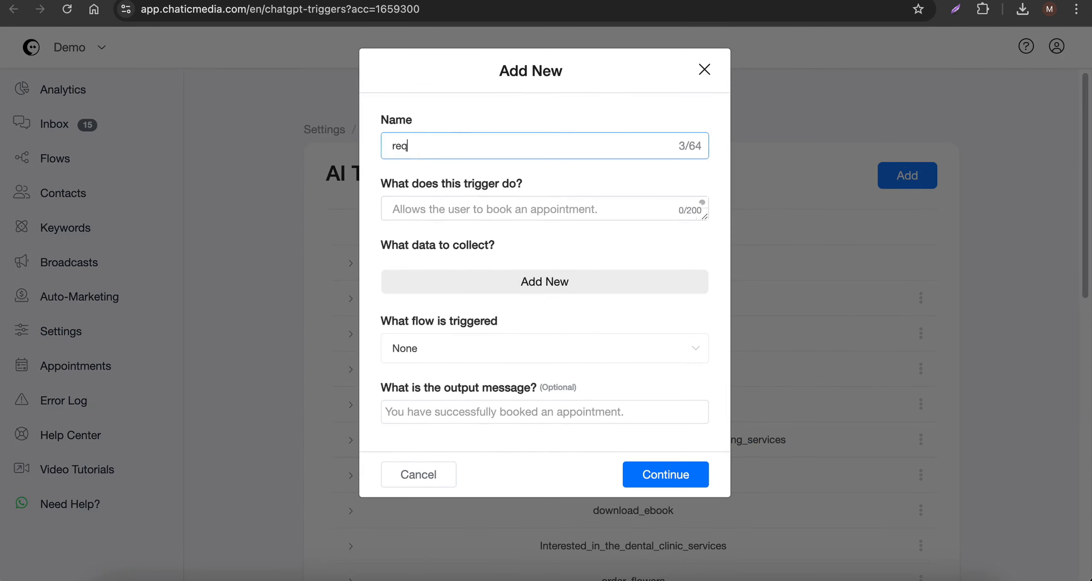
pyautogui.write('uest roofing or sola')
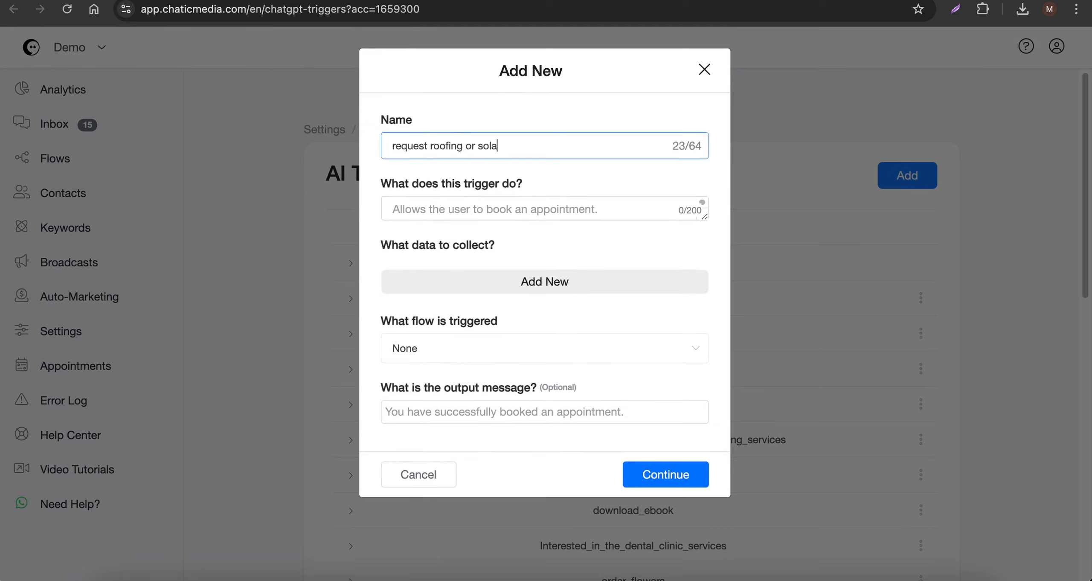
pyautogui.write('r quote')
# - Describe what the new trigger does as "allows user to request roofing or solar quote", reusing the trigger's name text
pyautogui.tripleClick(446, 149)
pyautogui.hotkey('ctrl', 'c')
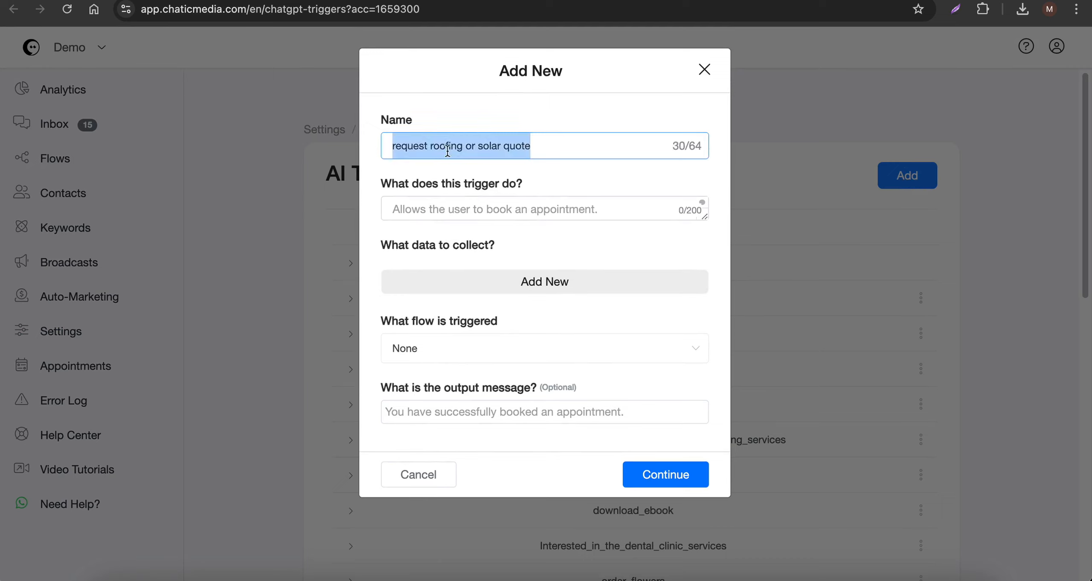
pyautogui.click(463, 209)
pyautogui.write('allows use')
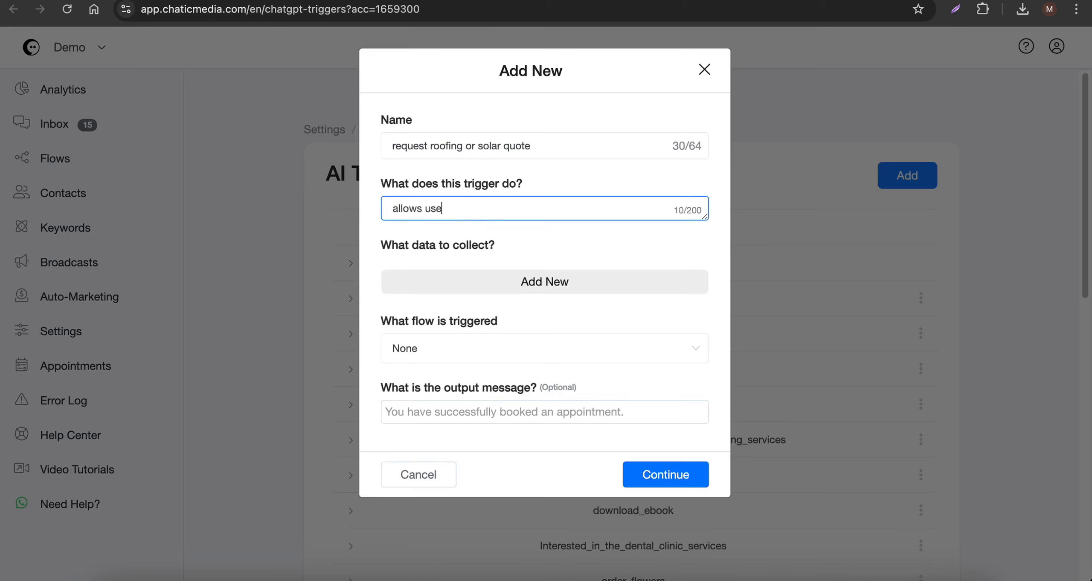
pyautogui.write('r to')
pyautogui.hotkey('ctrl', 'v')
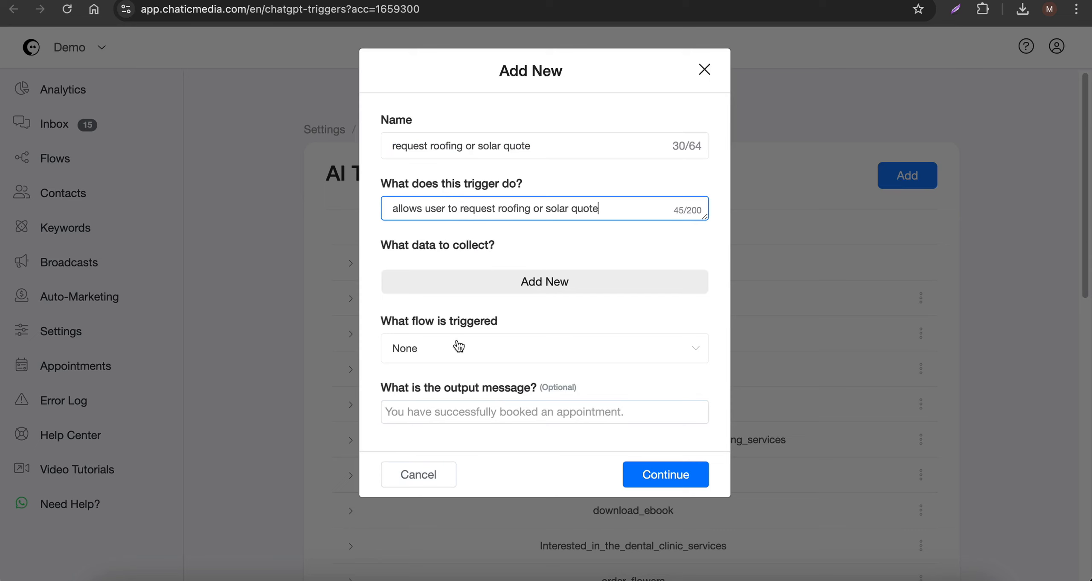
# - Set the trigger's flow to Apex Roofing Solutions Lead Capture - Start Quiz and save the trigger
pyautogui.click(449, 356)
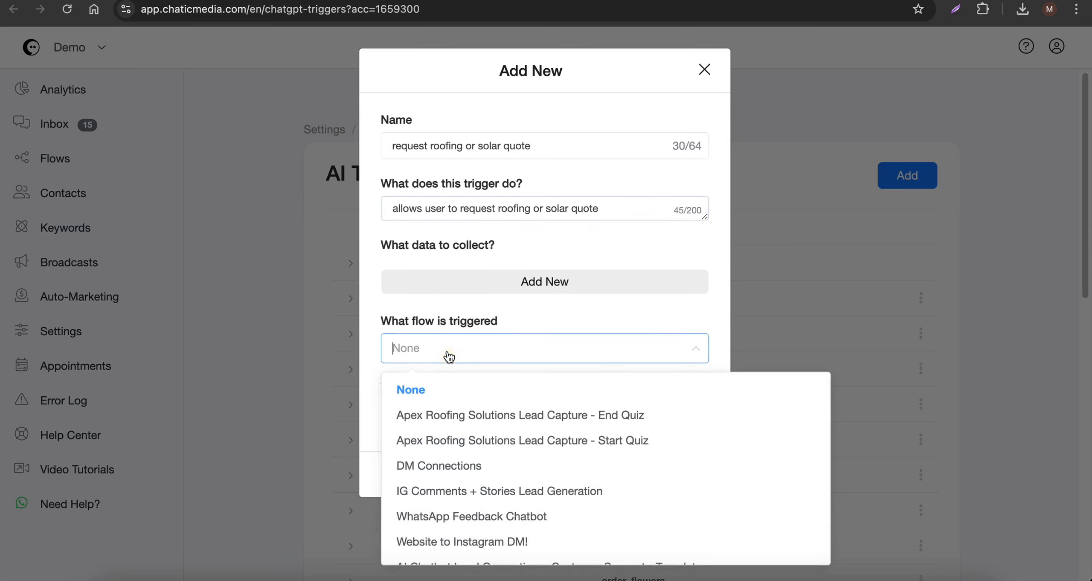
pyautogui.click(486, 446)
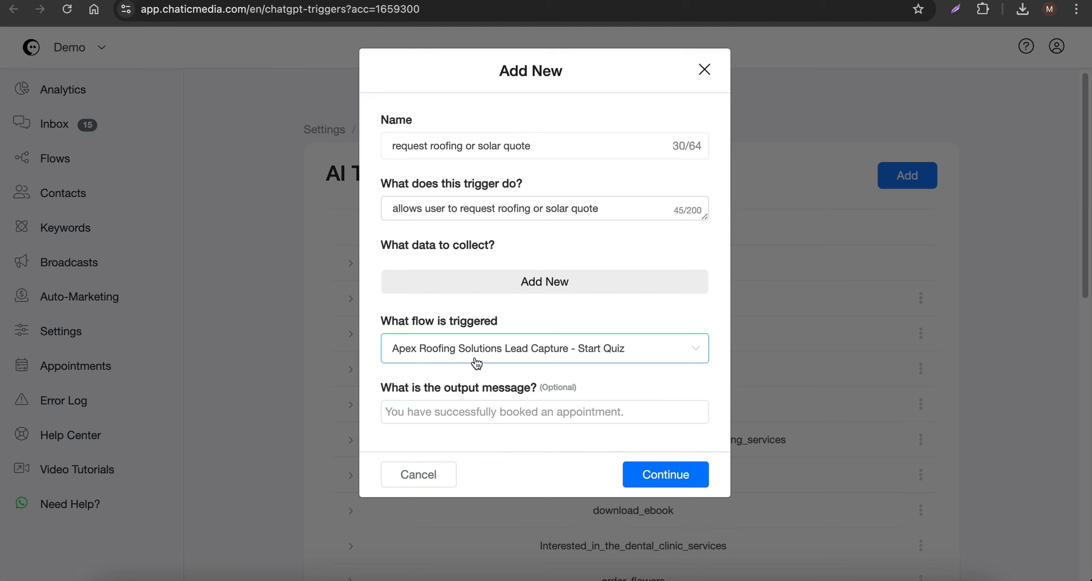
pyautogui.click(665, 473)
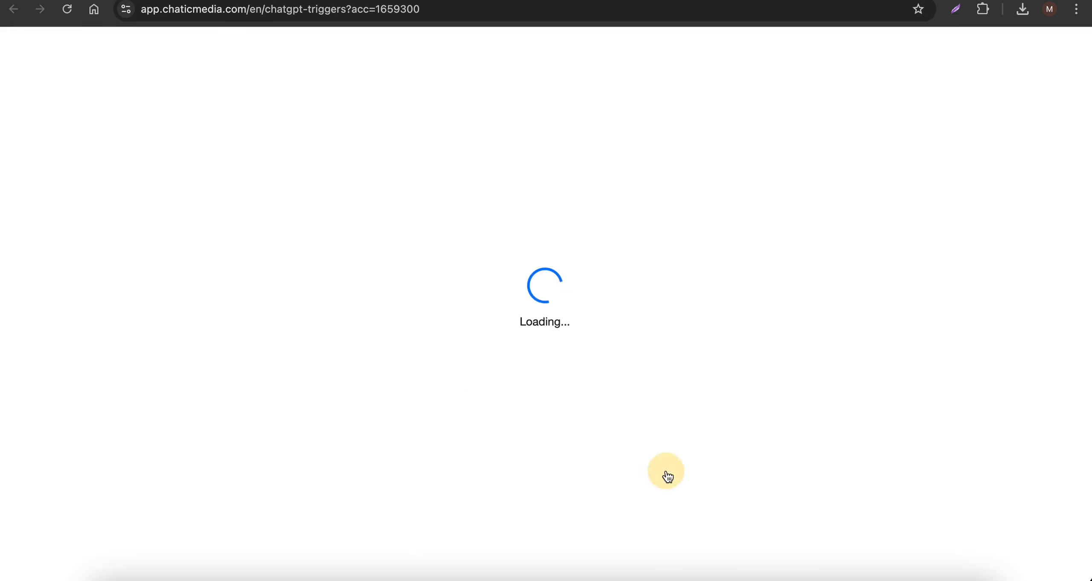
pyautogui.scroll(-5, 597, 420)
pyautogui.scroll(5, 597, 420)
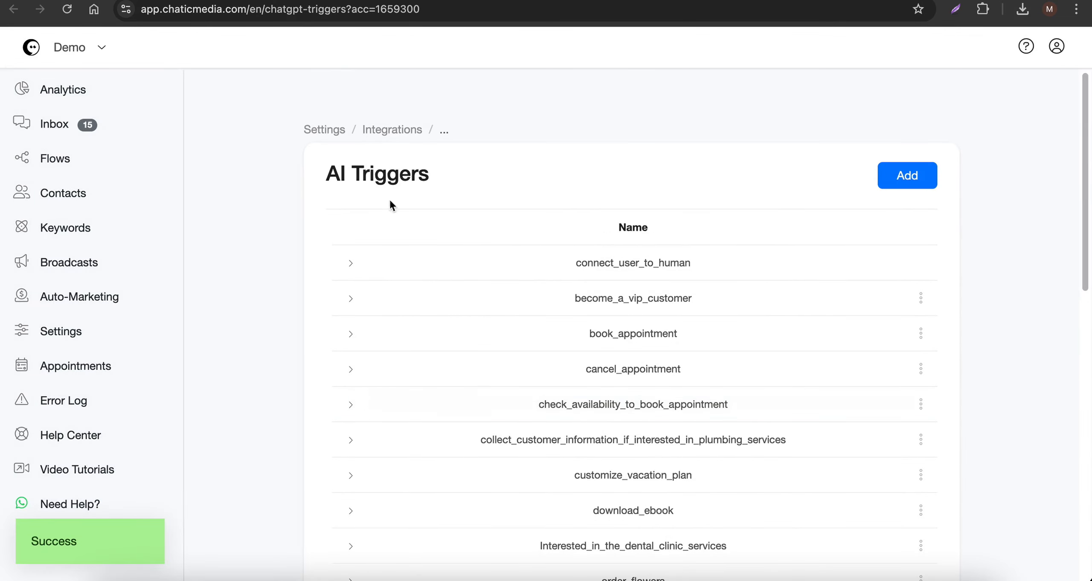
# - Reopen the OpenAI ChatGPT integration settings and add request_roofing_or_solar_quote to the assistant's AI triggers
pyautogui.click(399, 140)
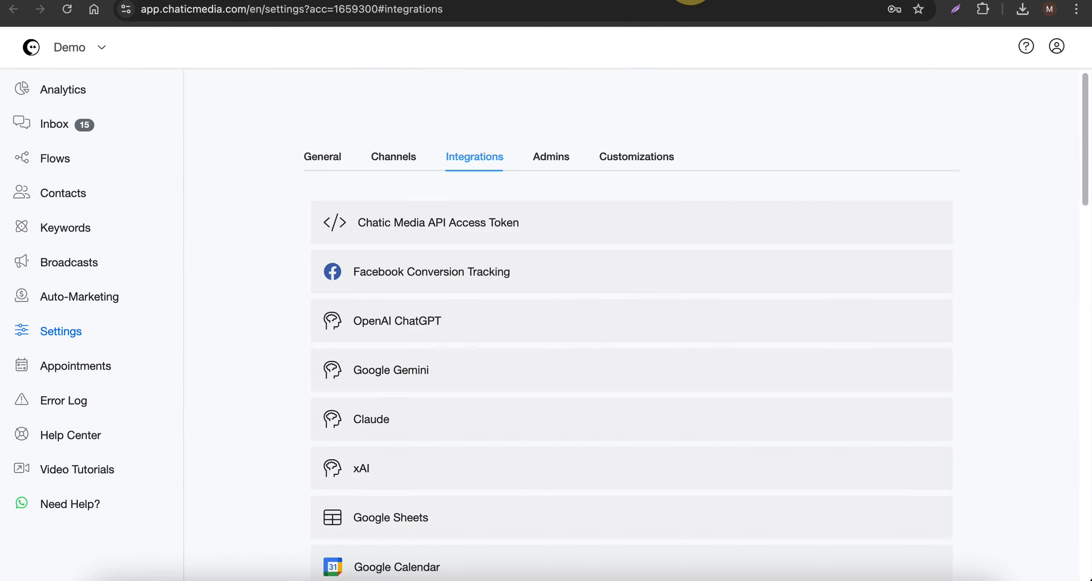
pyautogui.click(400, 331)
pyautogui.scroll(-5, 585, 273)
pyautogui.click(583, 182)
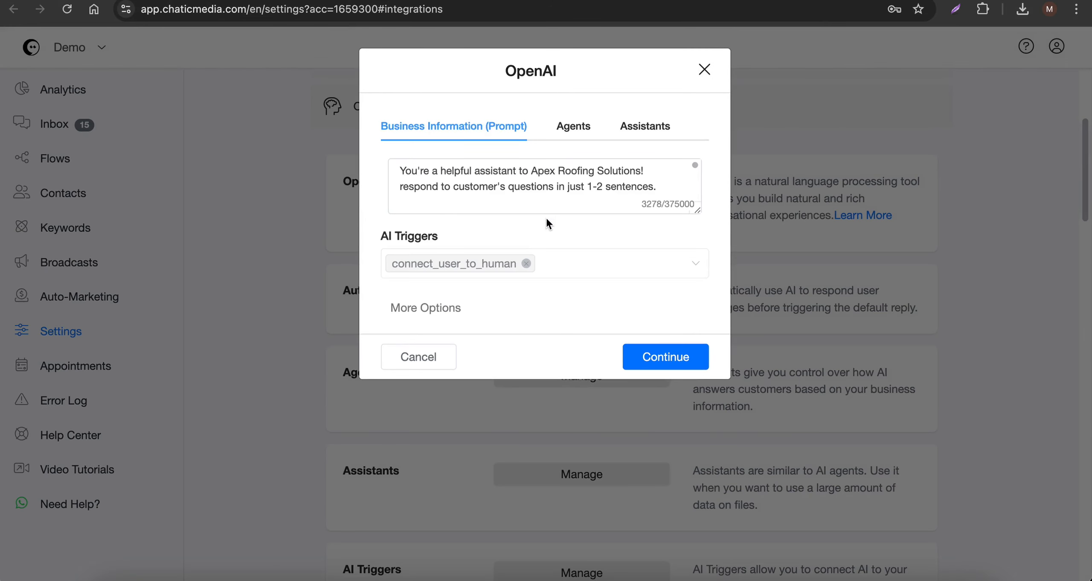
pyautogui.click(429, 318)
pyautogui.click(588, 265)
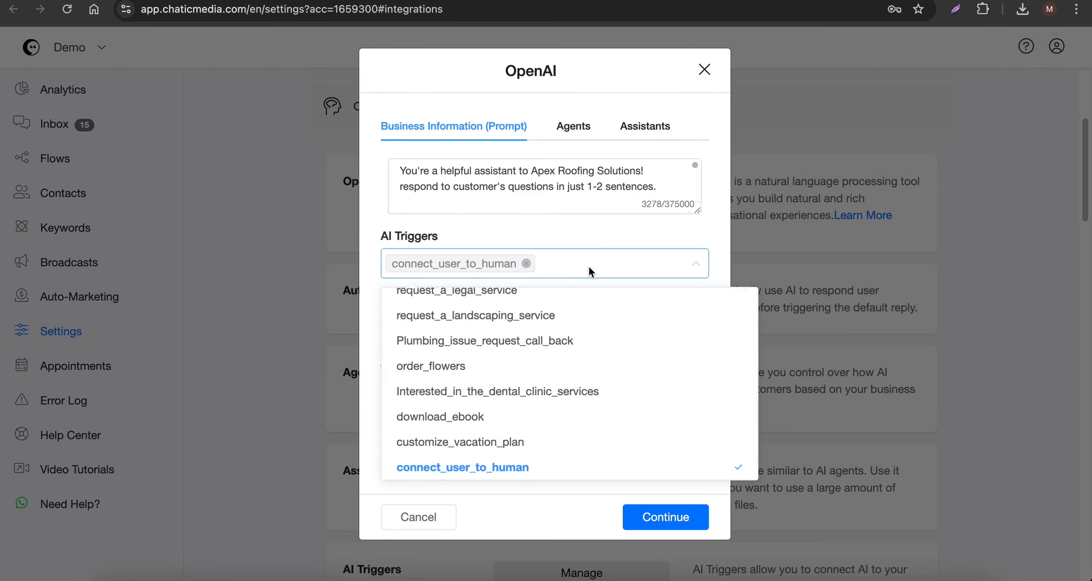
pyautogui.scroll(3, 507, 385)
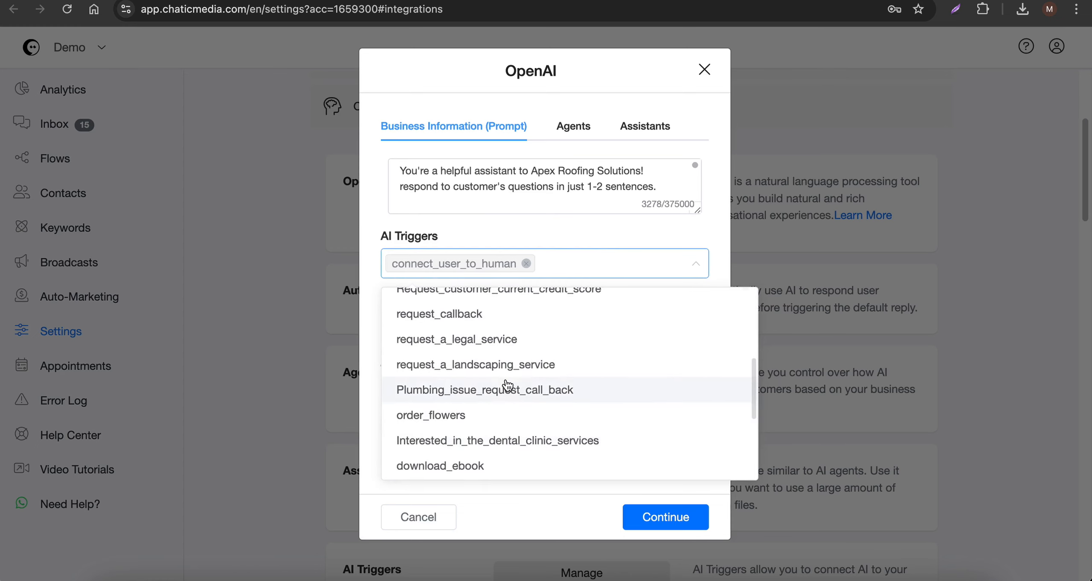
pyautogui.scroll(5, 507, 385)
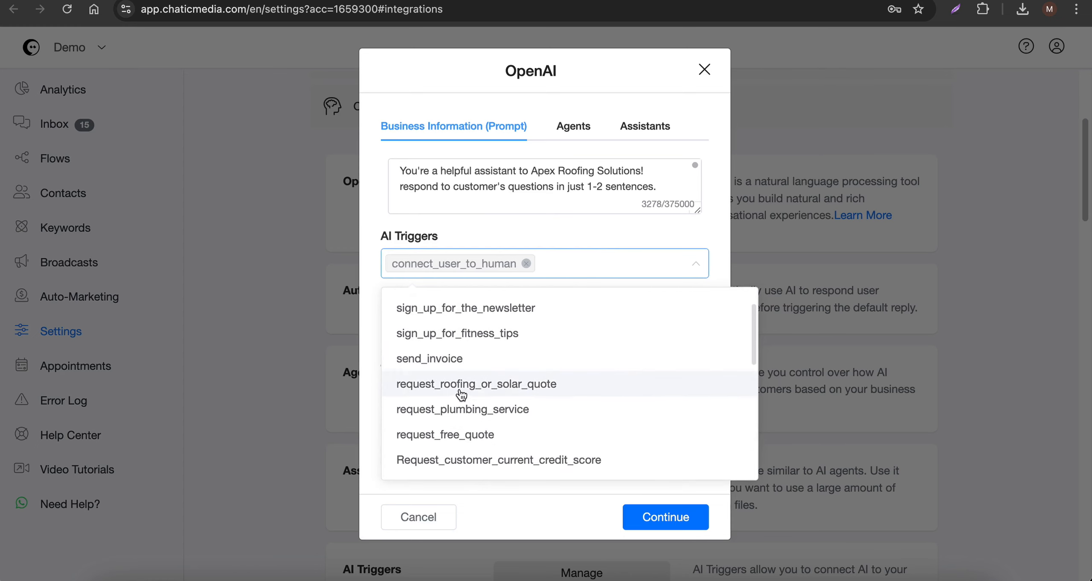
pyautogui.click(462, 393)
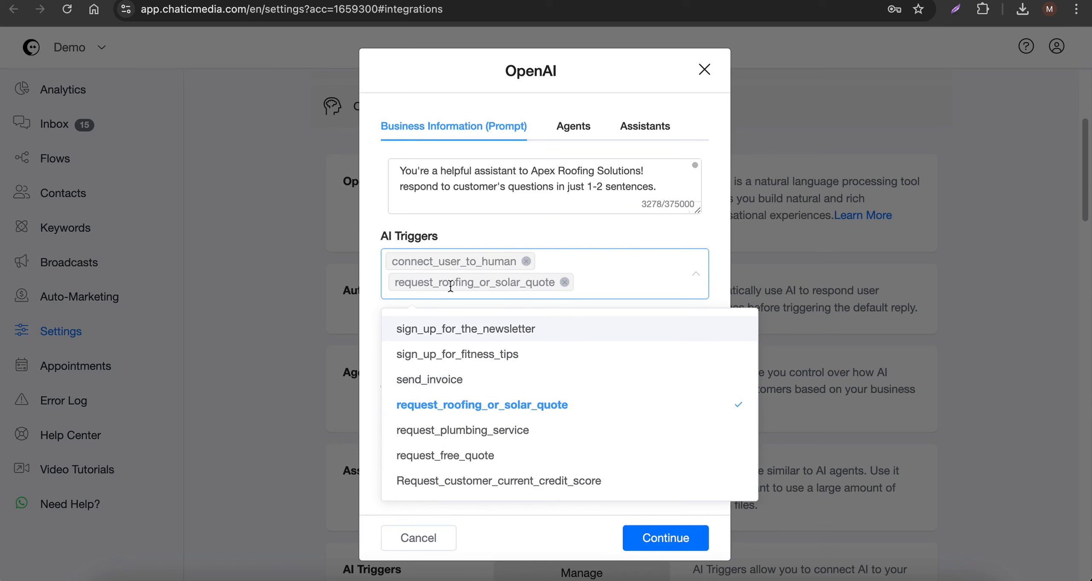
# - Instruct the assistant in the prompt to ask customers interested in a service or requesting pricing information if they would like to get a quote
pyautogui.click(591, 201)
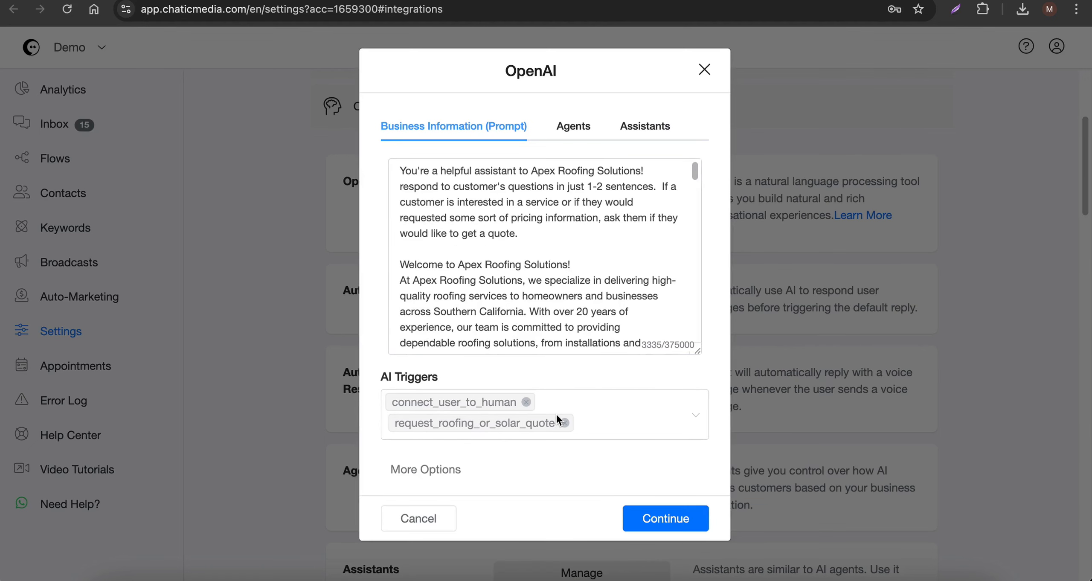
pyautogui.scroll(-10, 533, 199)
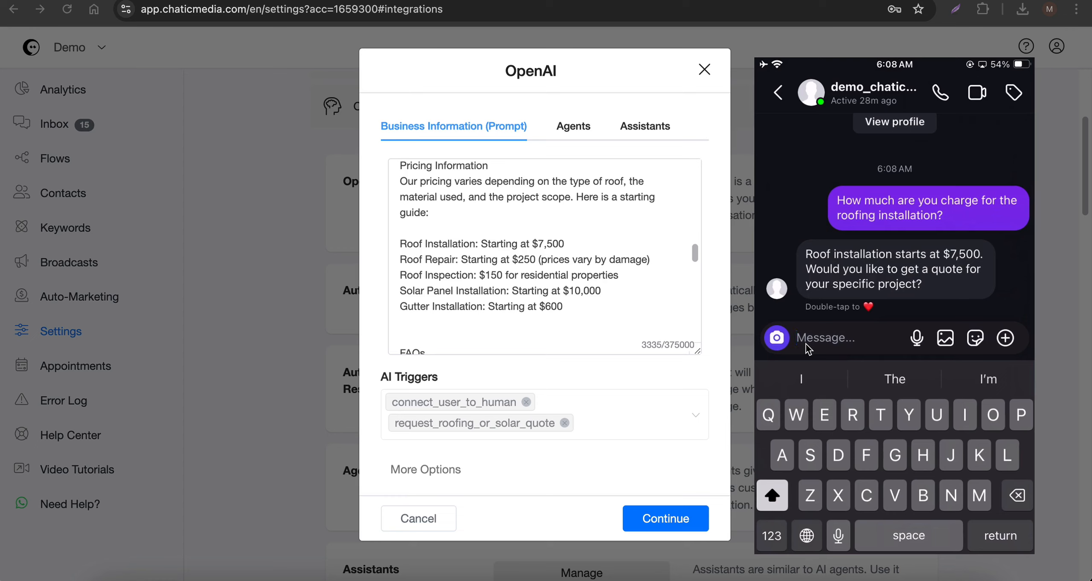
# - In the Instagram test chat, accept the quote offer with "Yes" and answer the full name, zip code, roof type (Metal Roofing) and service (Solar) questions
pyautogui.write('Yes')
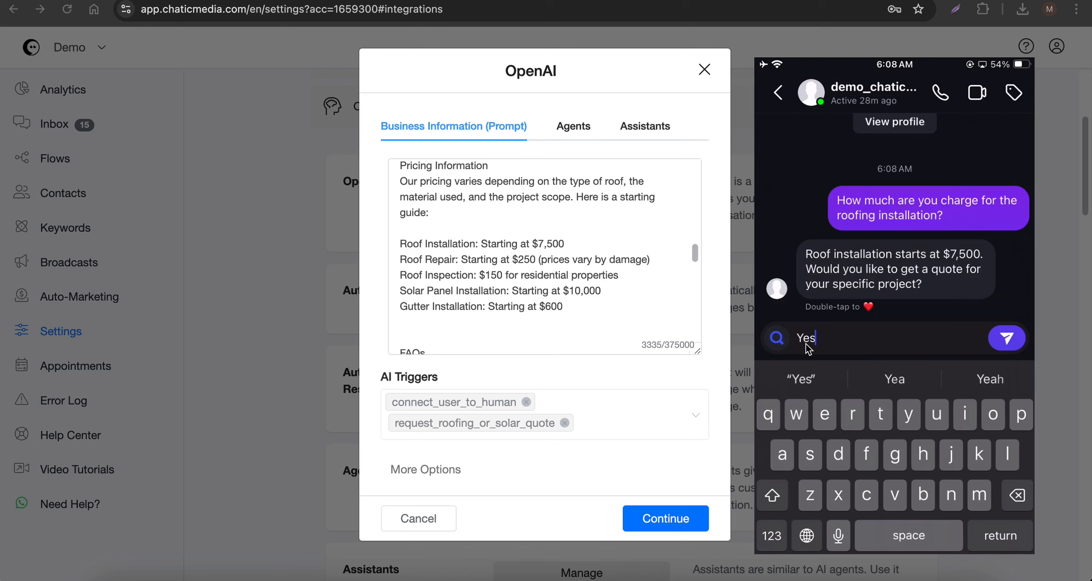
pyautogui.press('Return')
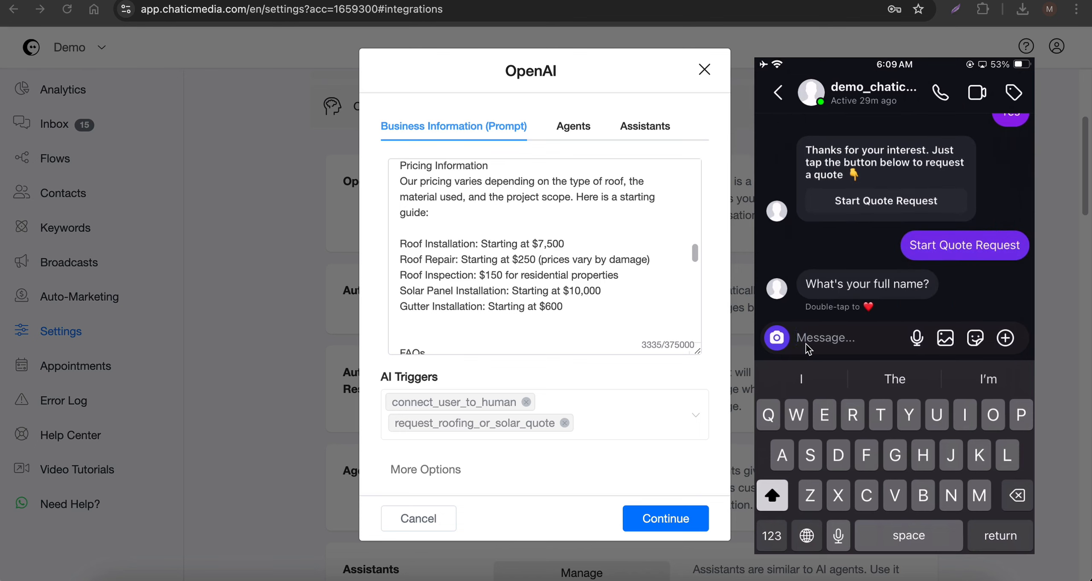
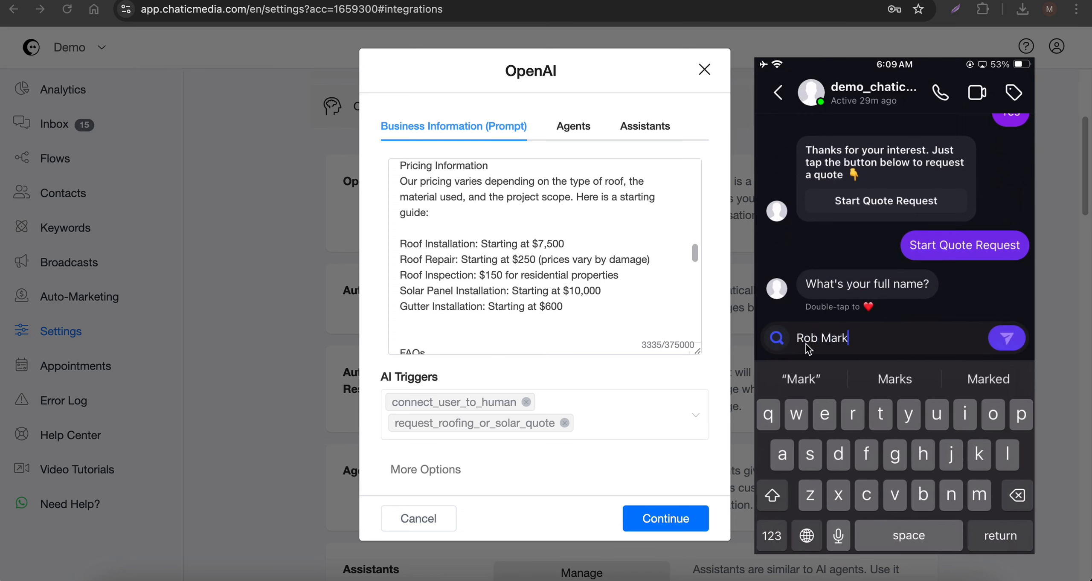
pyautogui.press('Return')
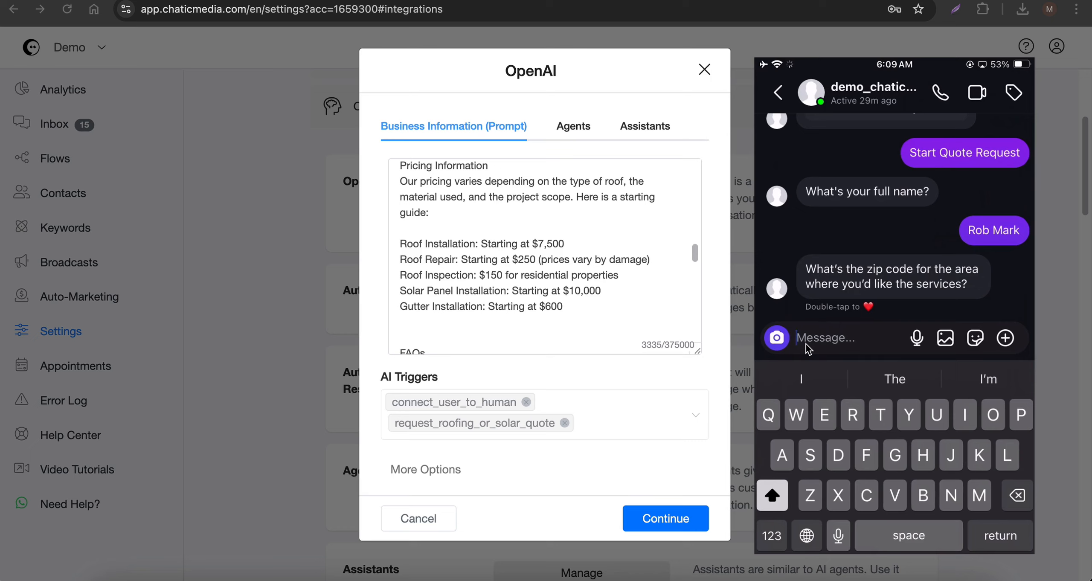
pyautogui.write('10010')
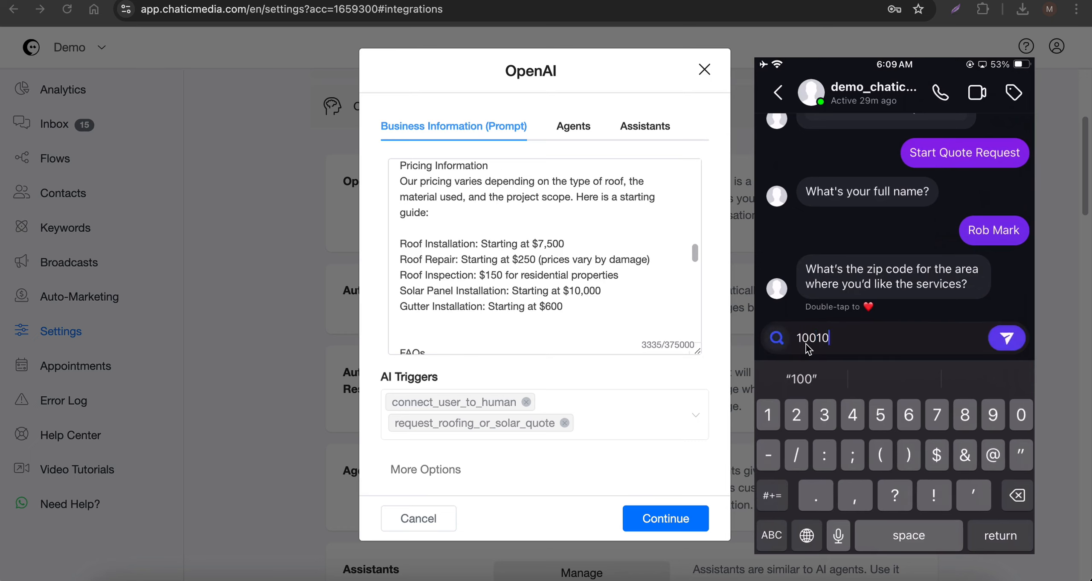
pyautogui.press('Return')
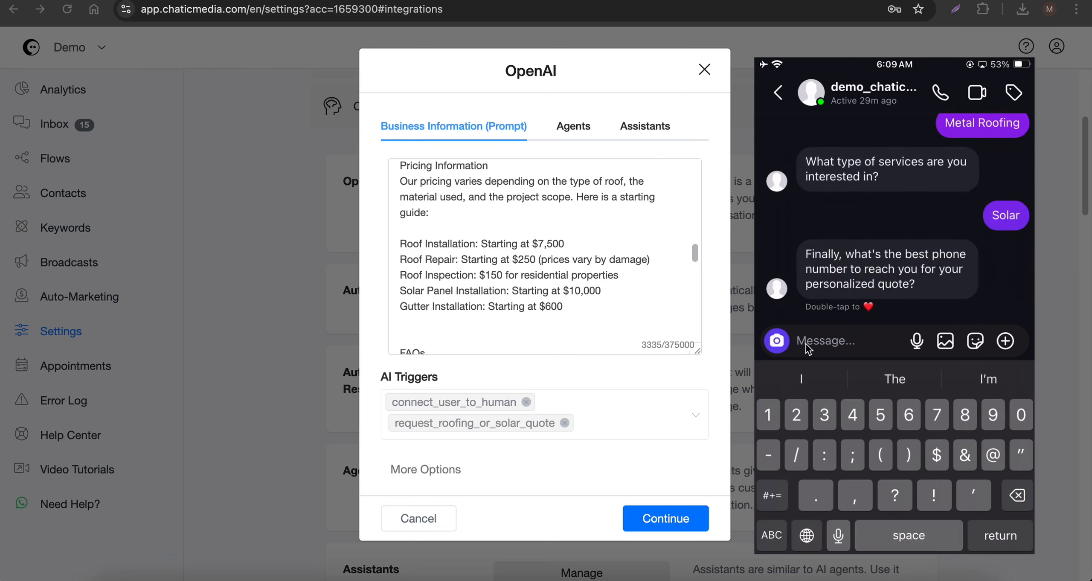
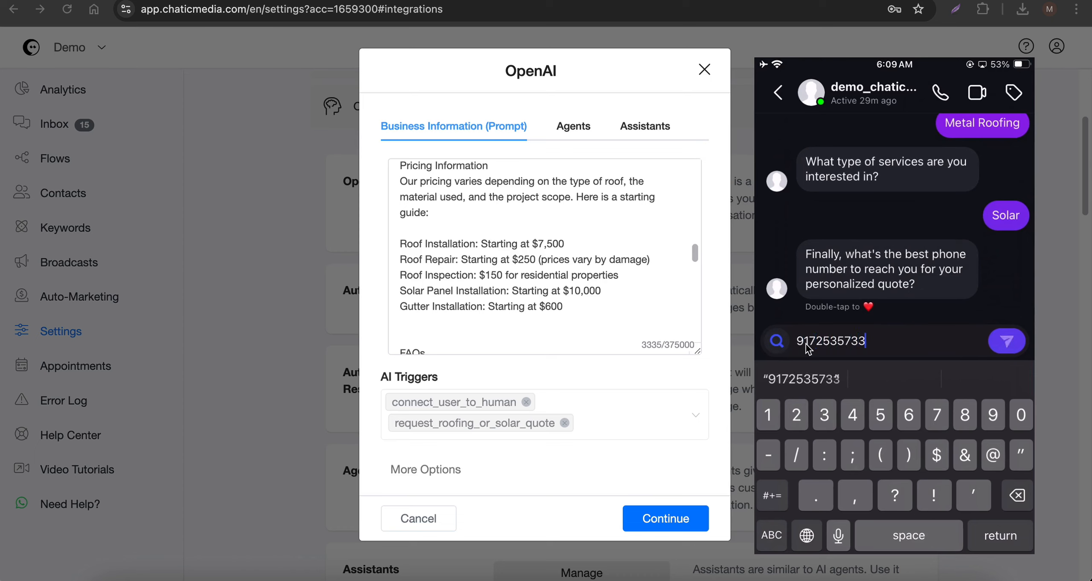
# - Answer the final quiz question in the test chat with the customer's phone number
pyautogui.press('Return')
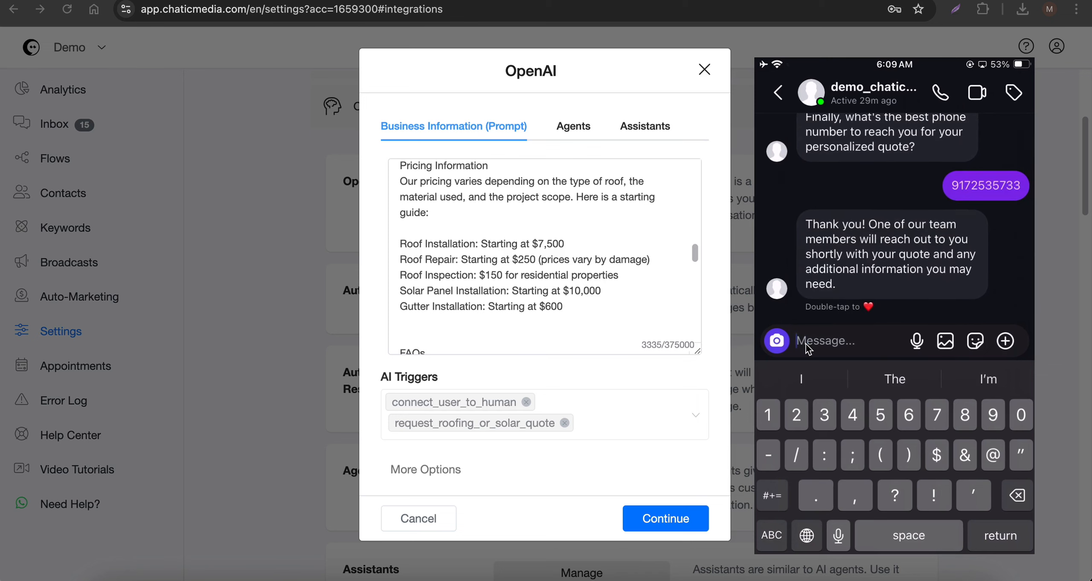
# - Review the FAQs and contact information in the assistant's prompt and close the OpenAI settings
pyautogui.scroll(-8, 578, 271)
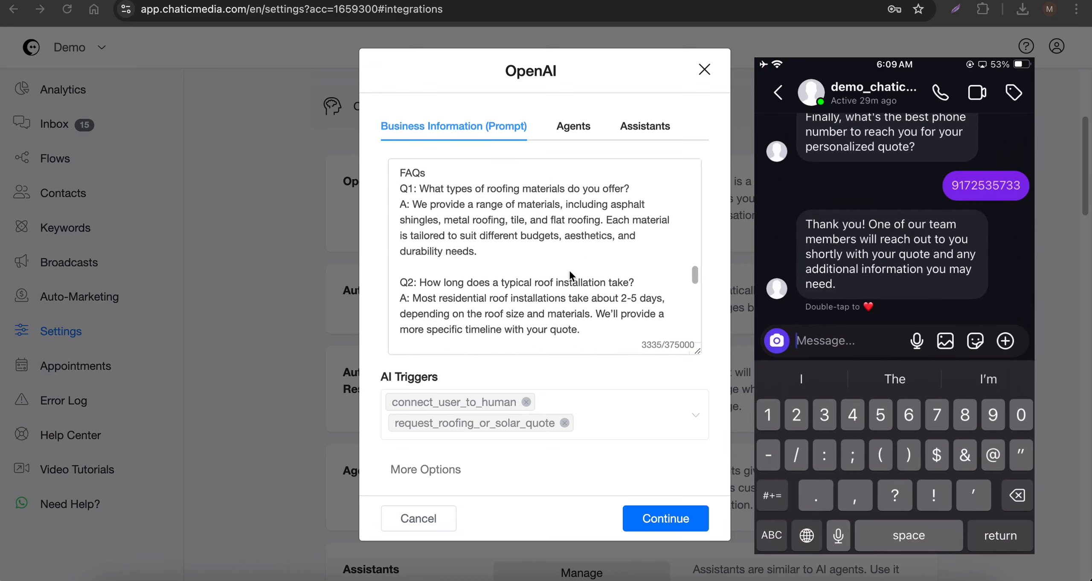
pyautogui.scroll(-5, 569, 282)
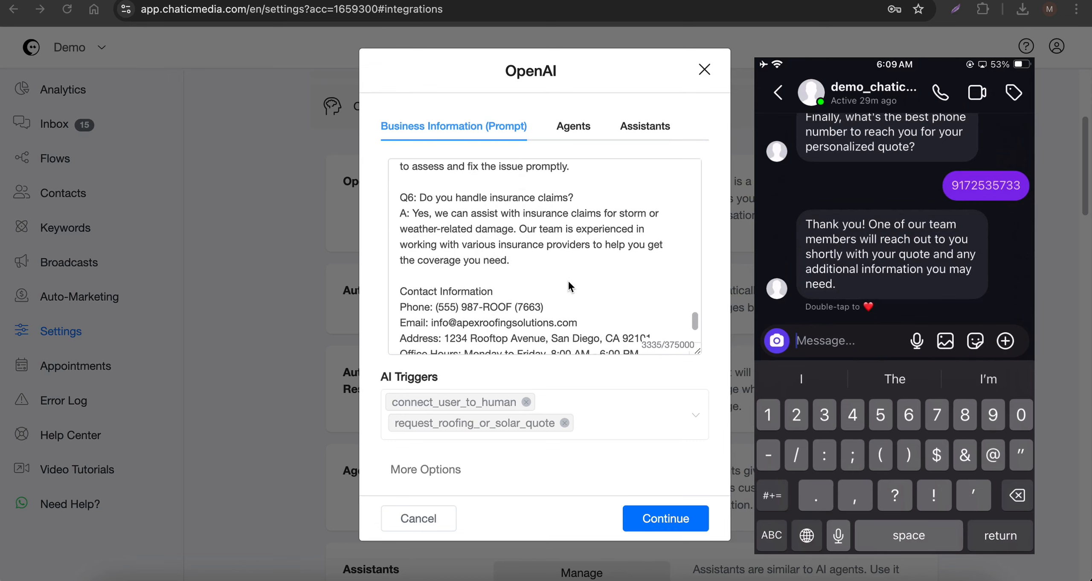
pyautogui.scroll(-3, 569, 286)
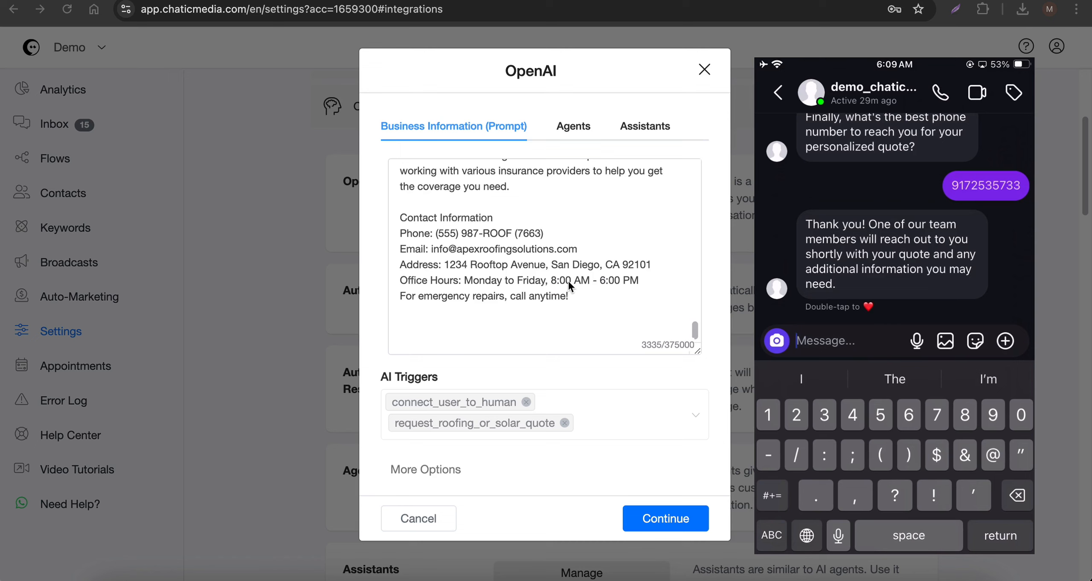
pyautogui.scroll(2, 568, 280)
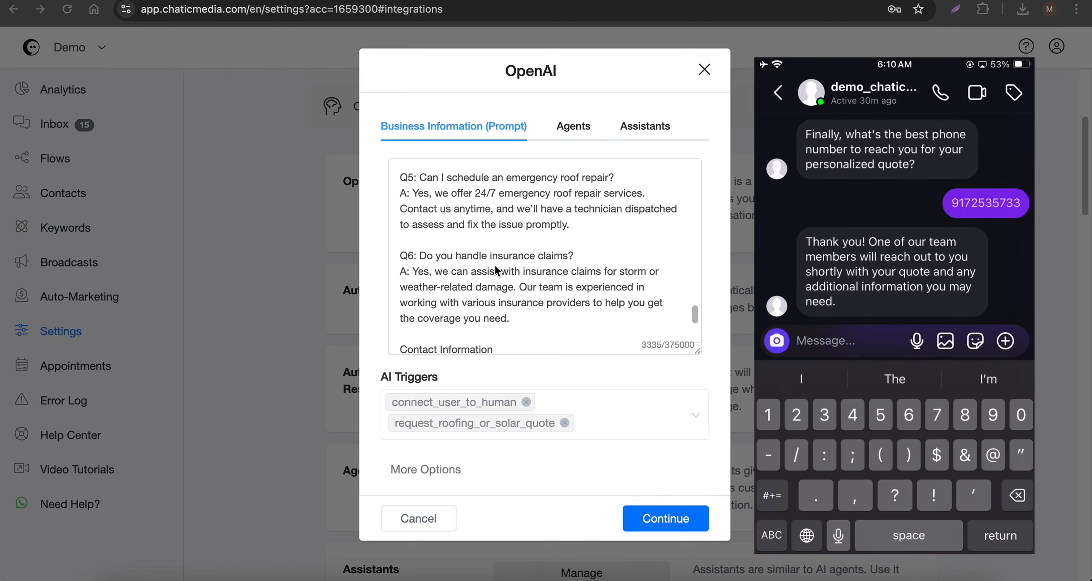
pyautogui.click(231, 163)
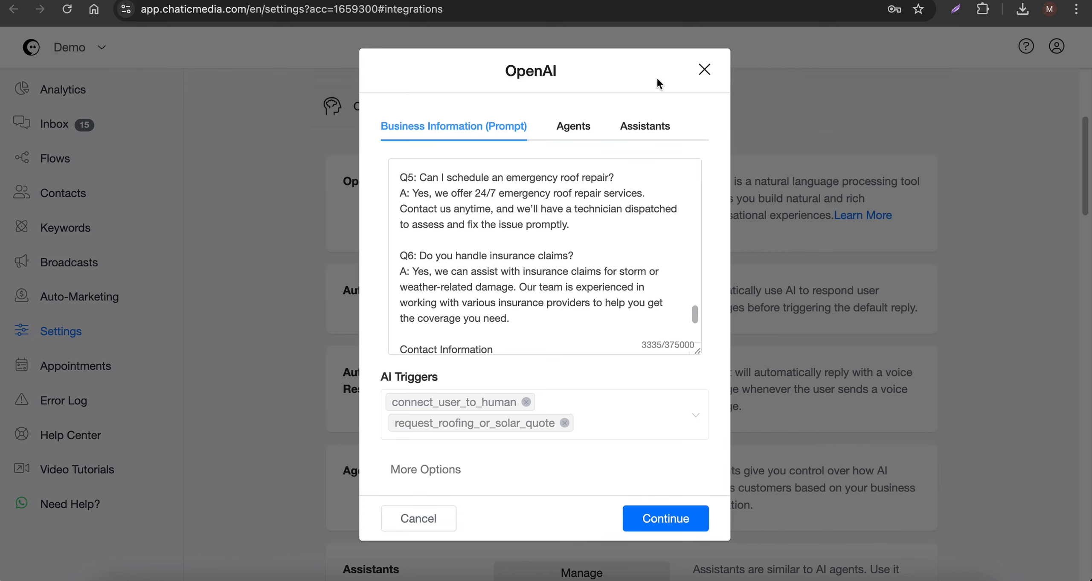
pyautogui.click(704, 72)
# - Open the Auto-Marketing tools in a new browser tab and go to Questionnaires
pyautogui.rightClick(55, 127)
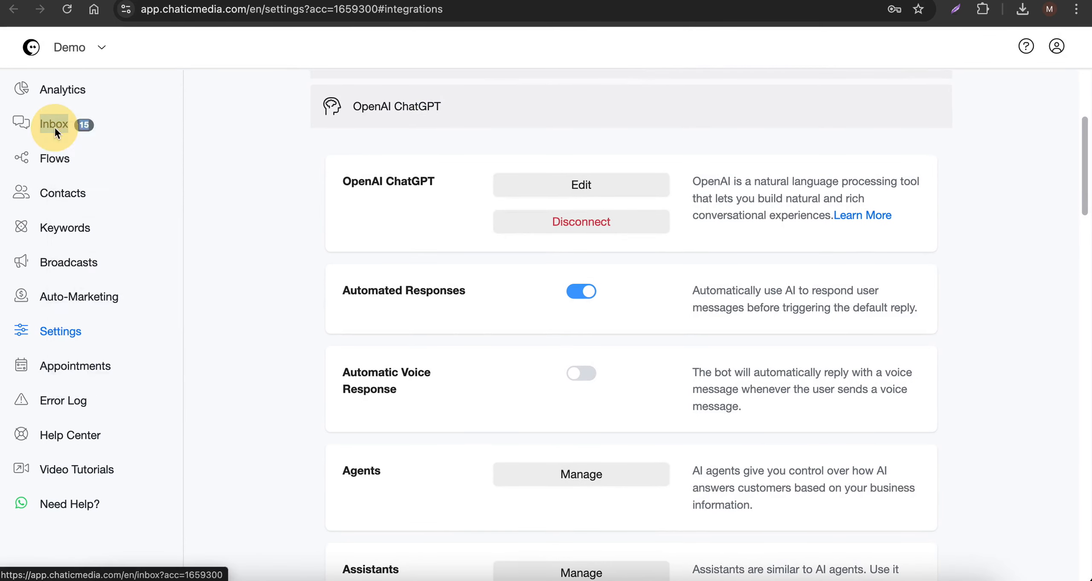
pyautogui.click(73, 136)
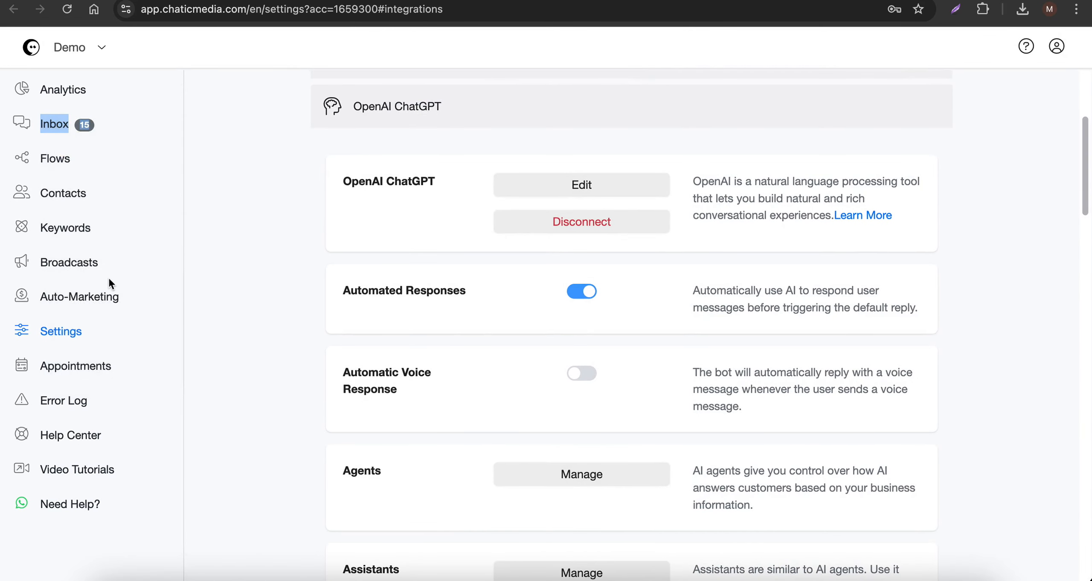
pyautogui.rightClick(93, 295)
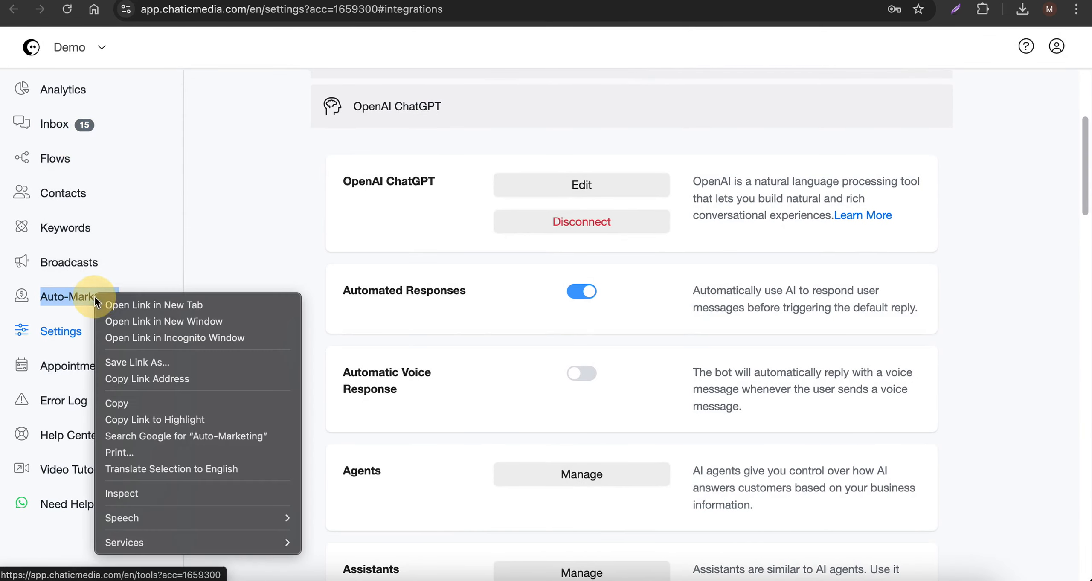
pyautogui.click(123, 302)
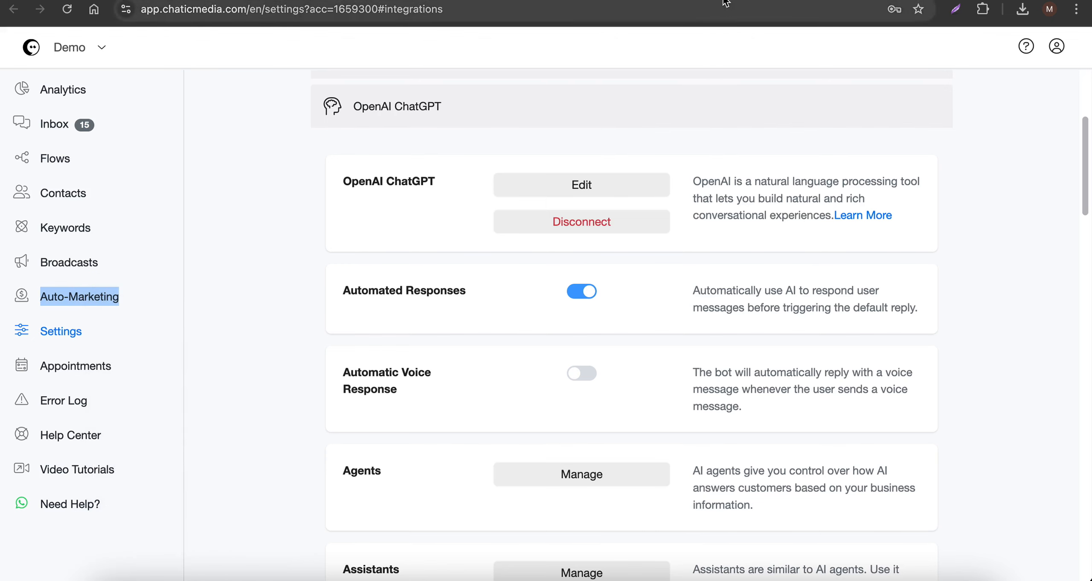
pyautogui.click(740, 4)
pyautogui.scroll(-15, 819, 307)
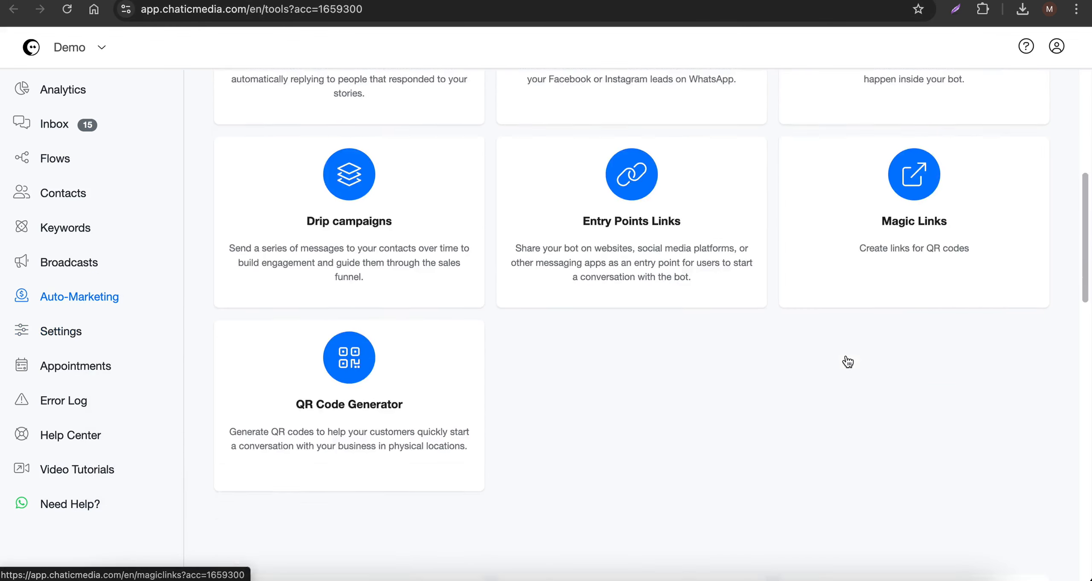
pyautogui.scroll(-4, 847, 361)
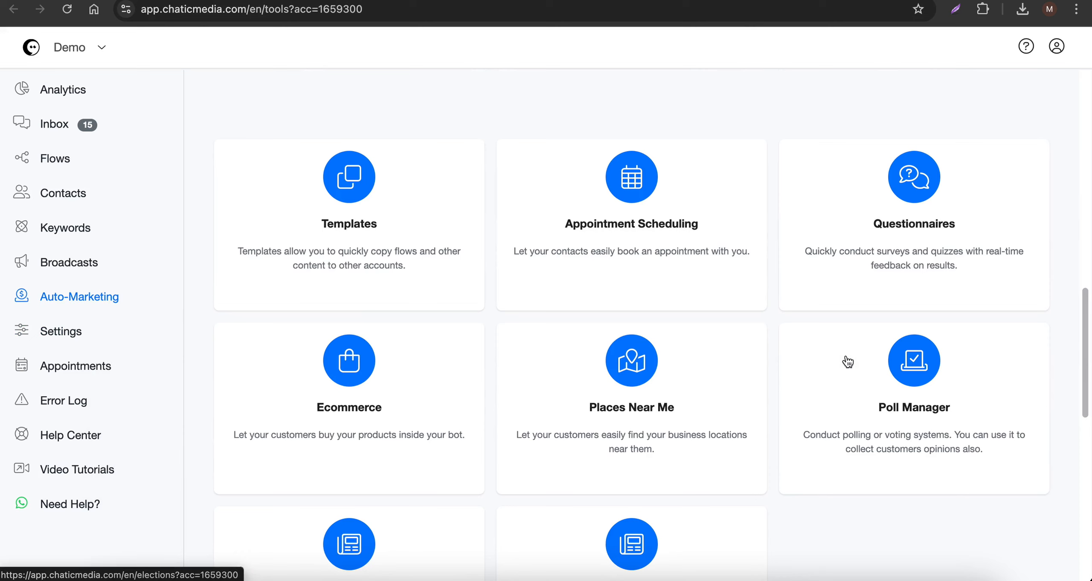
pyautogui.click(892, 268)
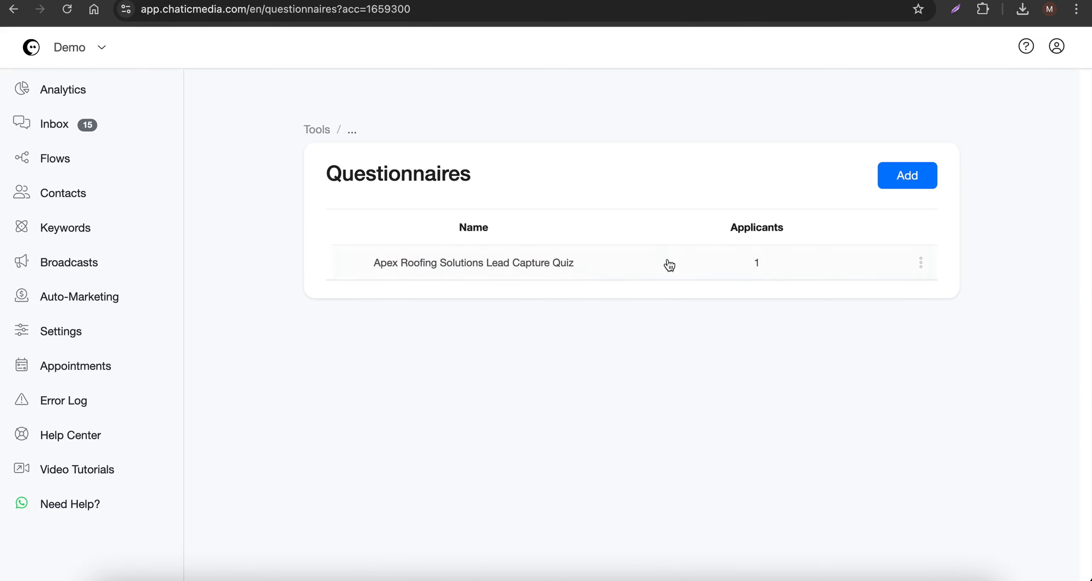
# - Open the applicants of the Apex Roofing Solutions Lead Capture Quiz and examine the completed applicant's answers
pyautogui.moveTo(919, 266)
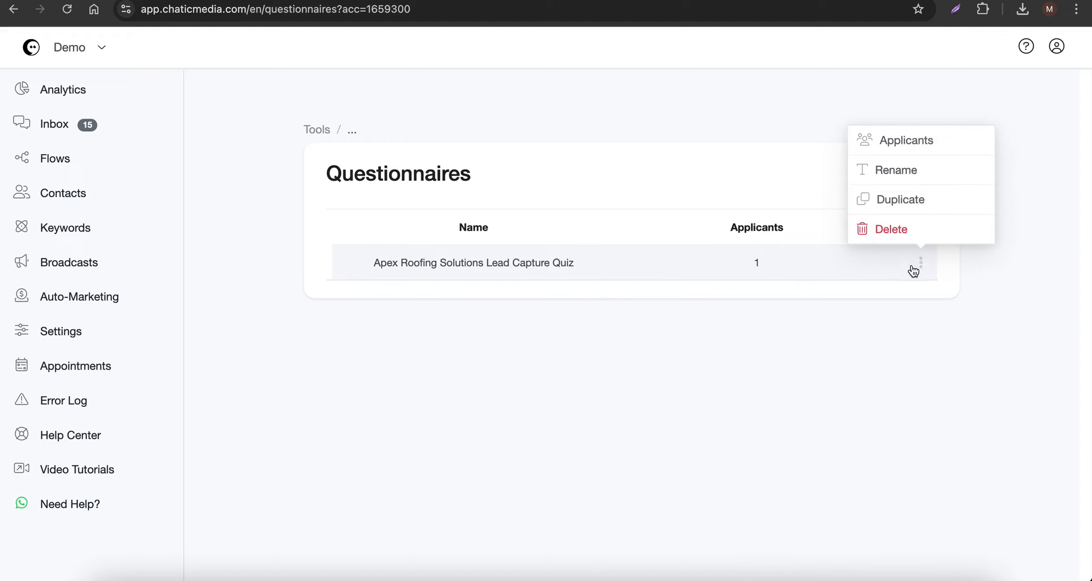
pyautogui.click(917, 145)
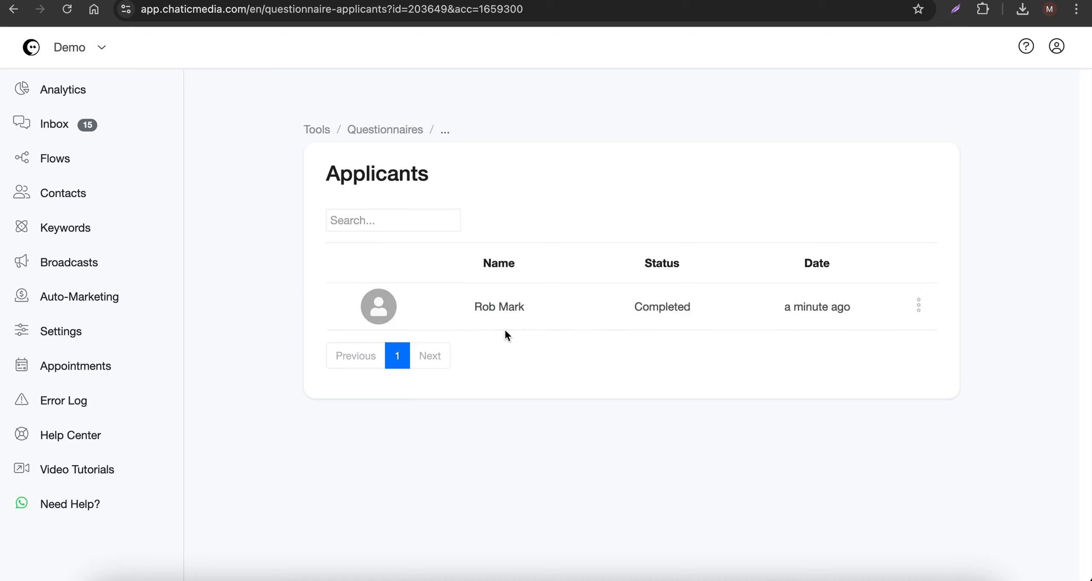
pyautogui.click(671, 315)
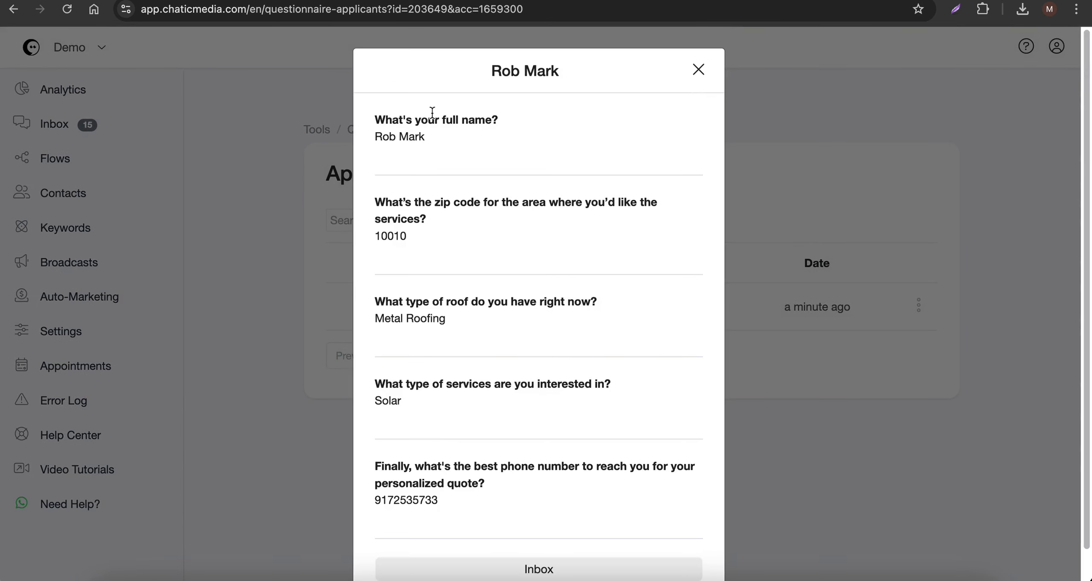
pyautogui.scroll(-1, 401, 199)
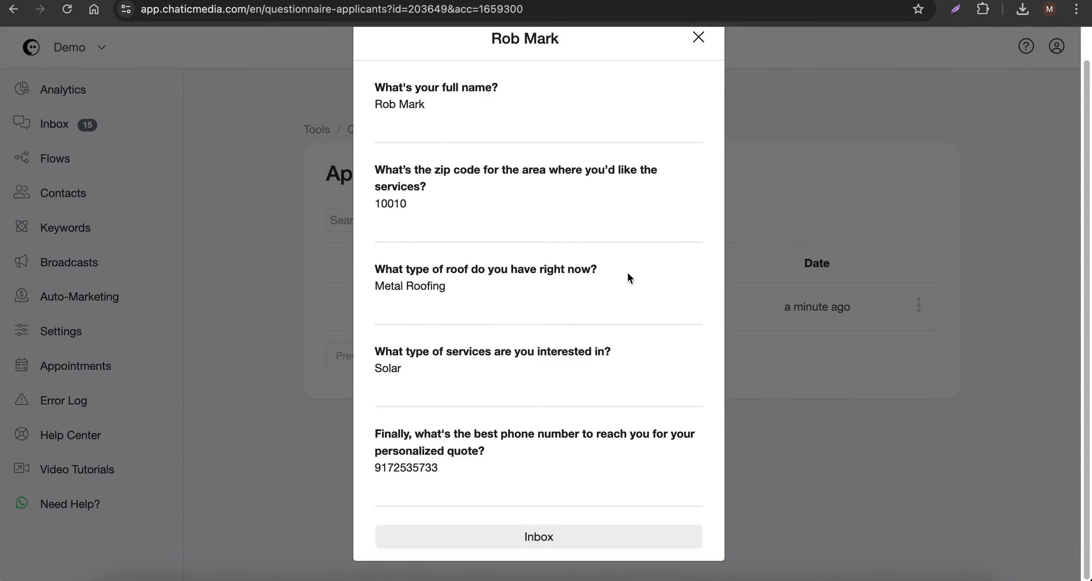
# - Open the applicant's inbox conversation and review the exchanged quiz messages and saved contact details
pyautogui.click(538, 536)
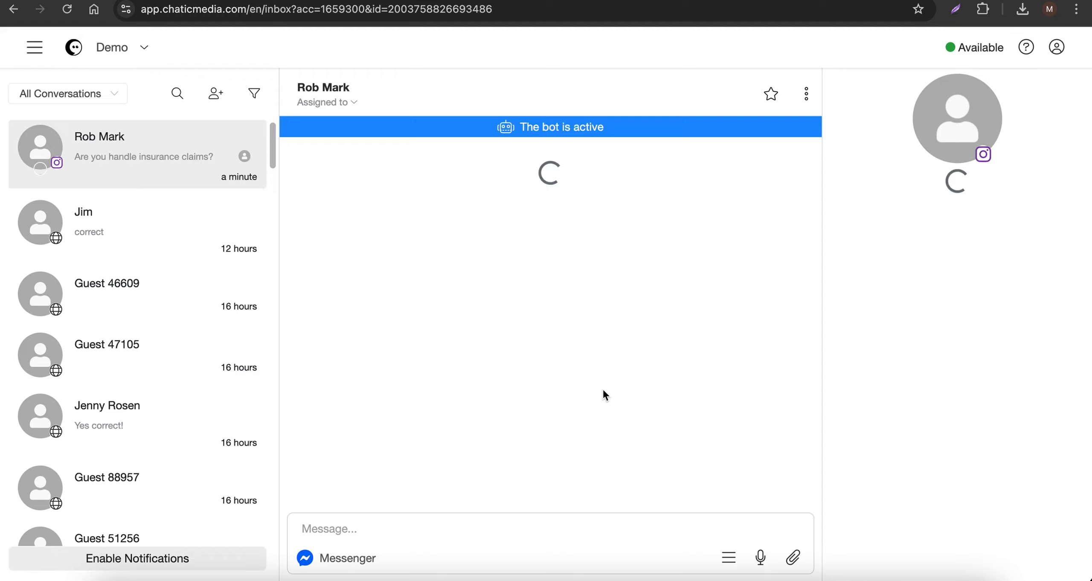
pyautogui.scroll(12, 623, 387)
pyautogui.scroll(-3, 624, 387)
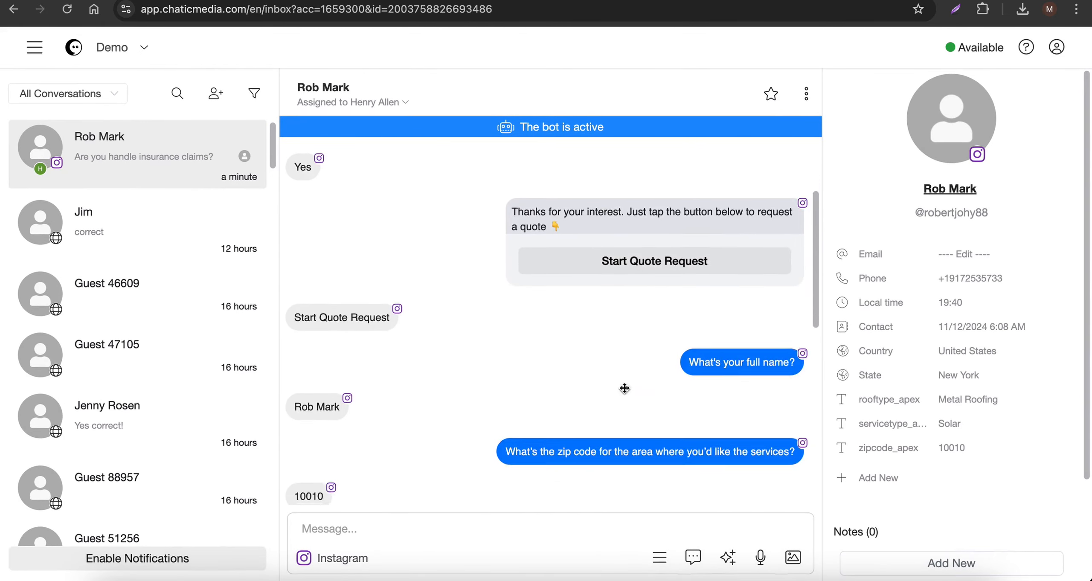
pyautogui.scroll(2, 624, 387)
pyautogui.scroll(-2, 624, 387)
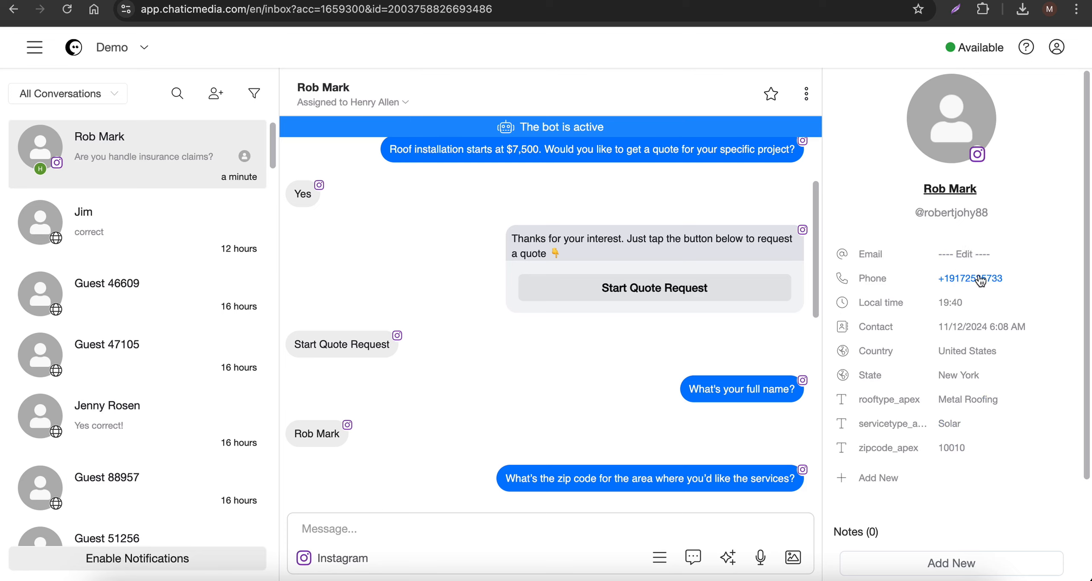
# - Set the conversation's reply channel to SMS and switch to the Canva design "AI Quiz Chatbot"
pyautogui.click(326, 560)
pyautogui.click(323, 495)
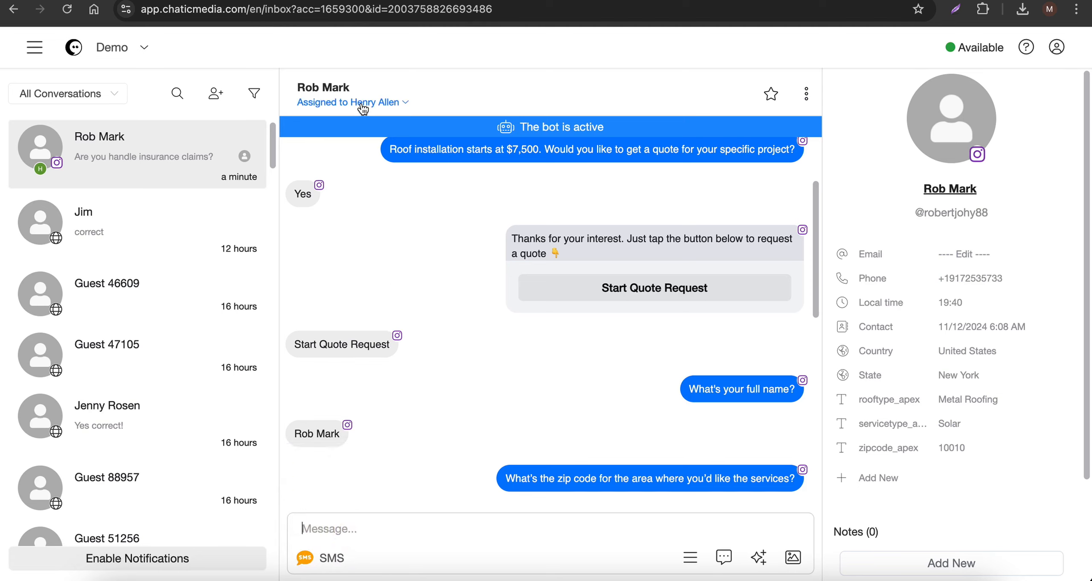
pyautogui.click(230, 1)
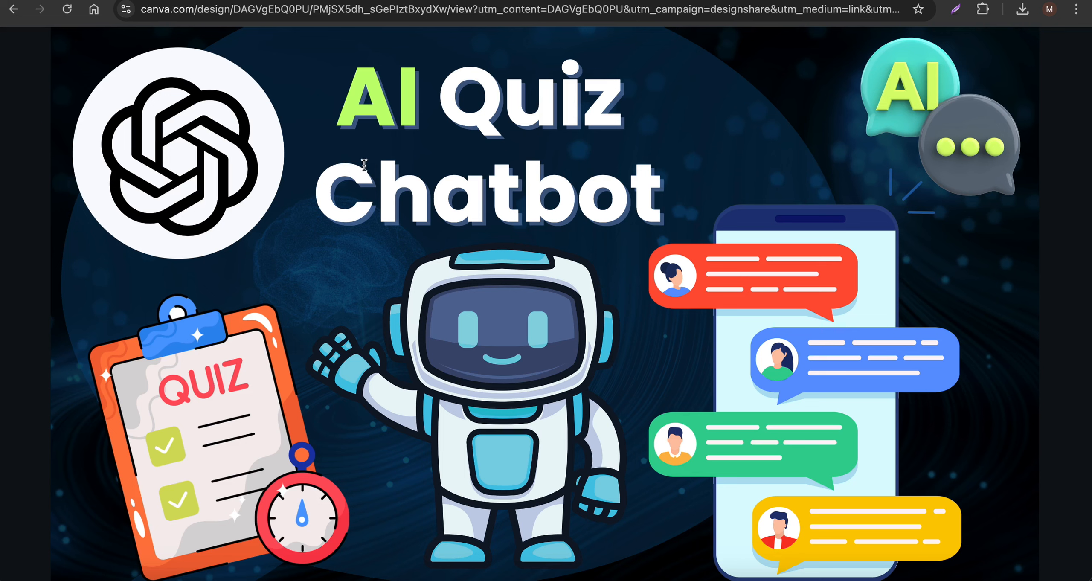